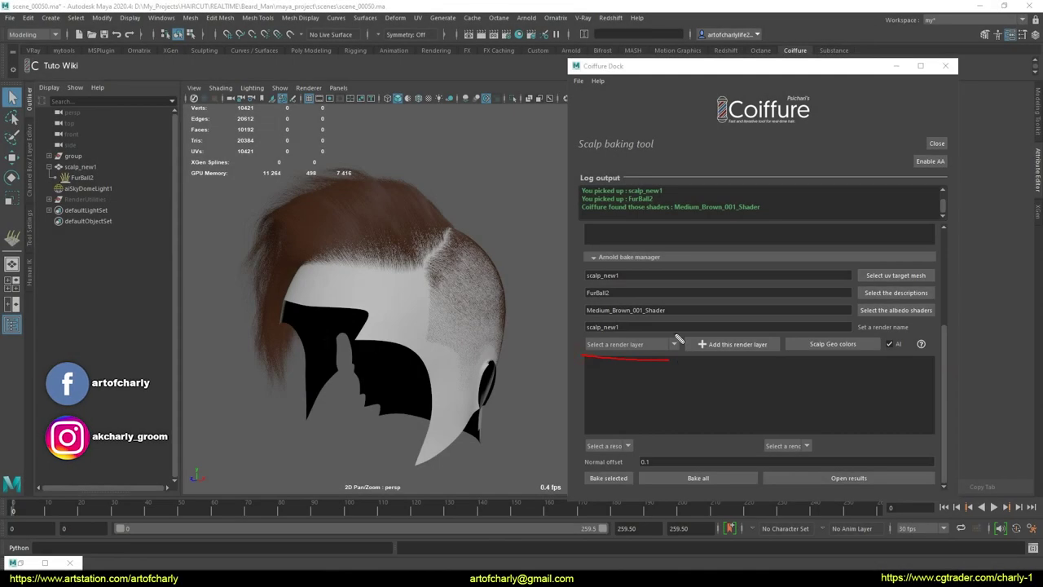
# - Add the Albedo Map to Coiffure's bake list and bake all listed scalp maps
pyautogui.click(644, 344)
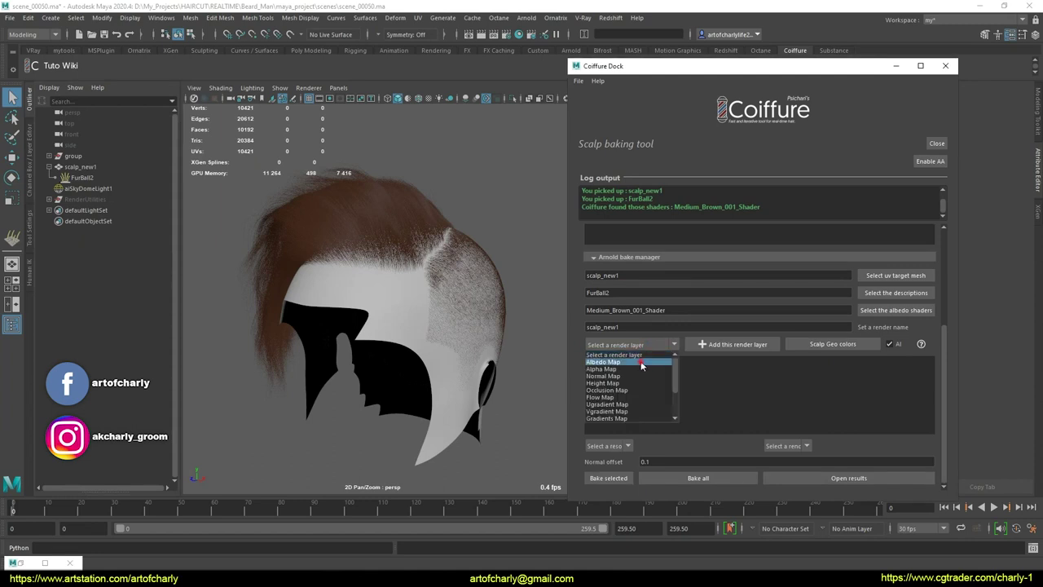
pyautogui.click(644, 360)
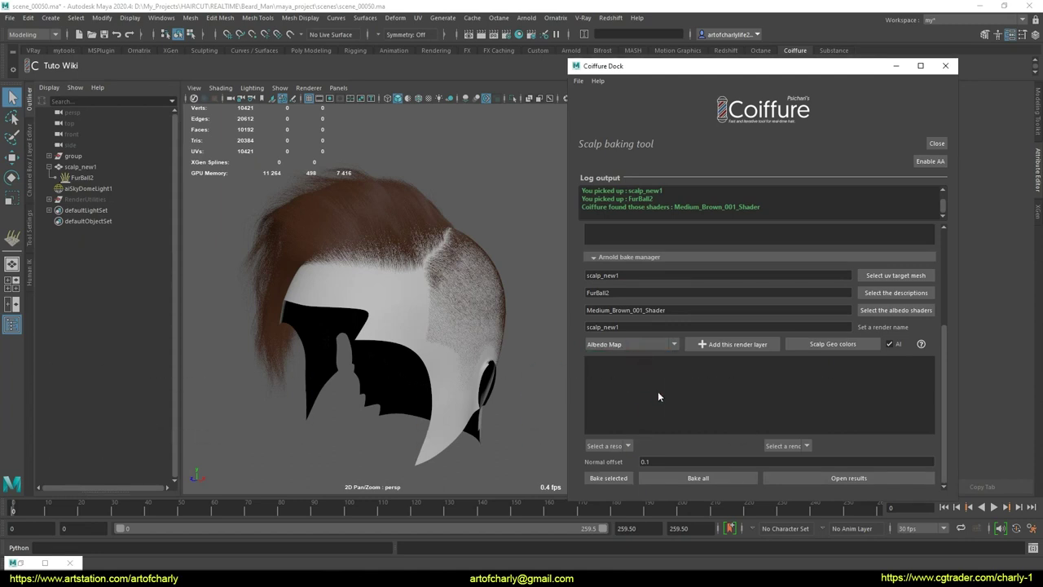
pyautogui.click(719, 345)
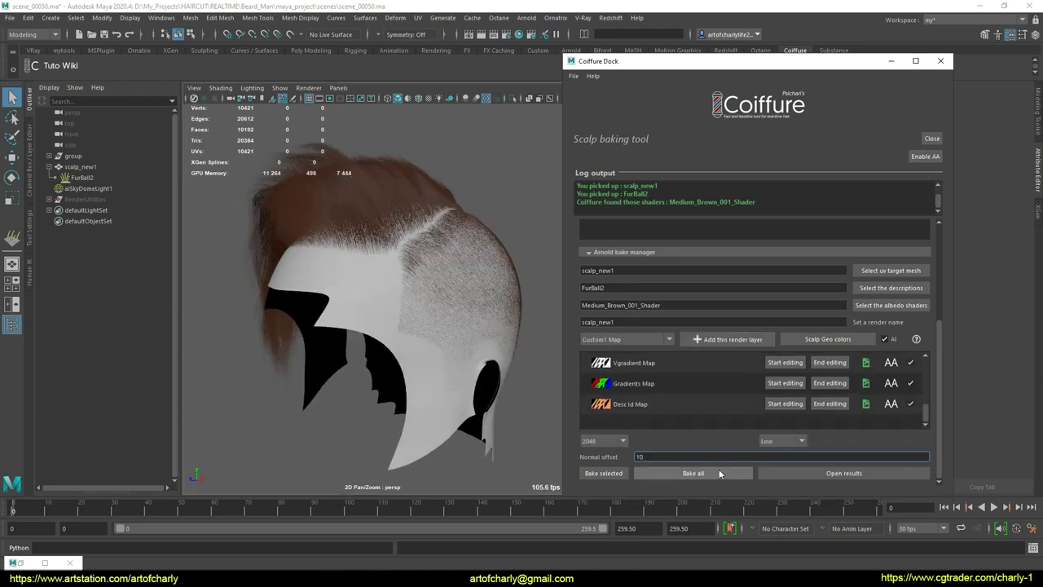
pyautogui.click(719, 469)
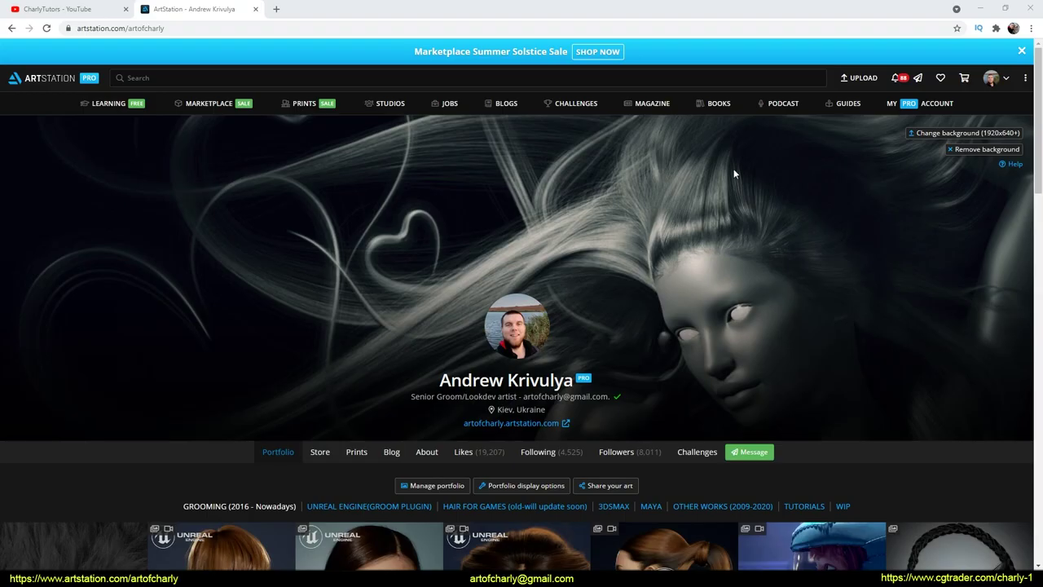
# - Scroll through the ArtStation portfolio
pyautogui.scroll(-2, 810, 321)
pyautogui.scroll(-5, 811, 321)
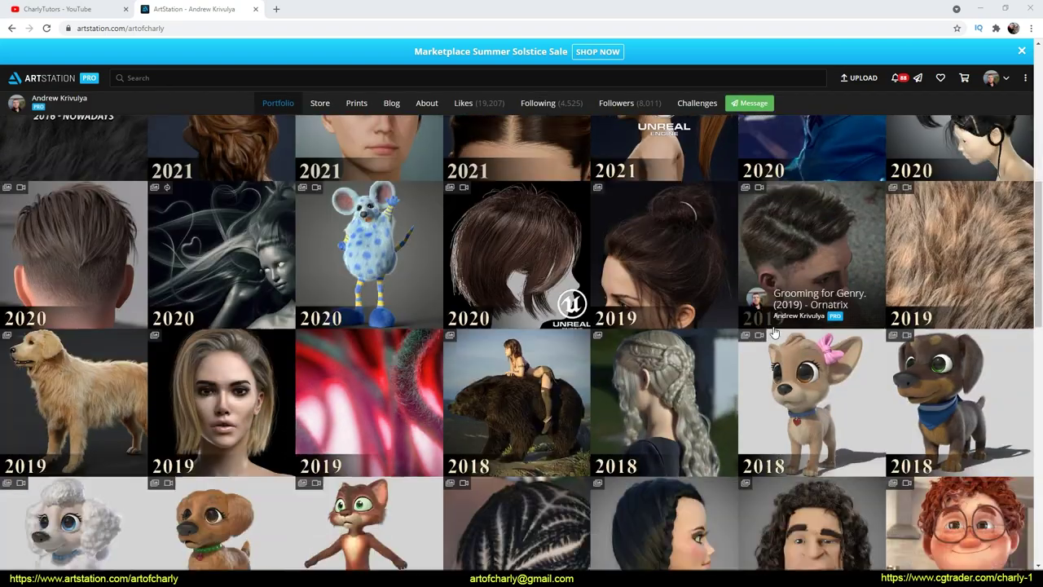
pyautogui.scroll(-5, 810, 321)
# - Browse the YouTube channel, then circle the x1 Patreon support membership tier
pyautogui.hotkey('ctrl', 'shift', 'Tab')
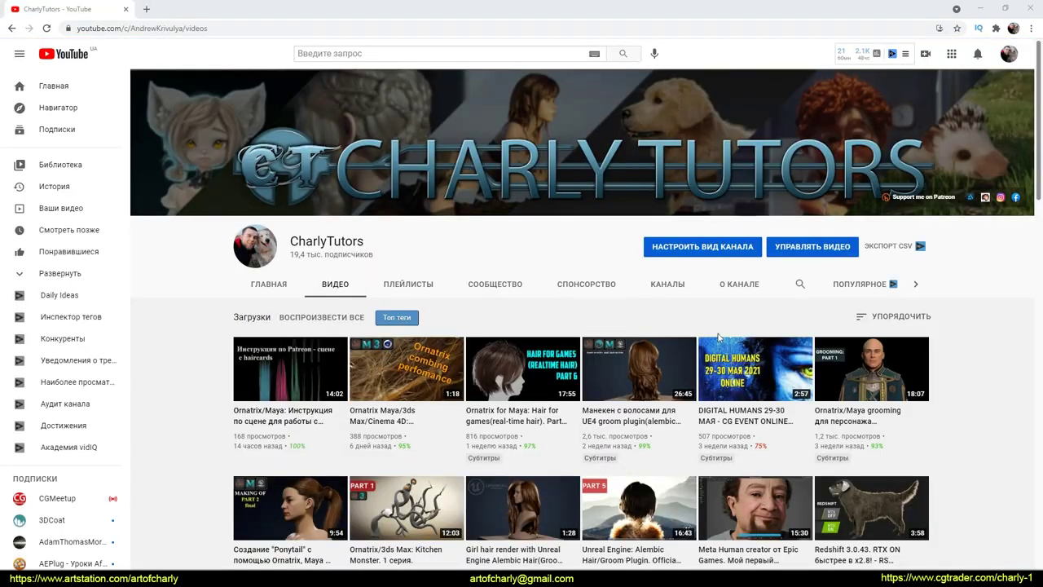
pyautogui.scroll(-2, 831, 163)
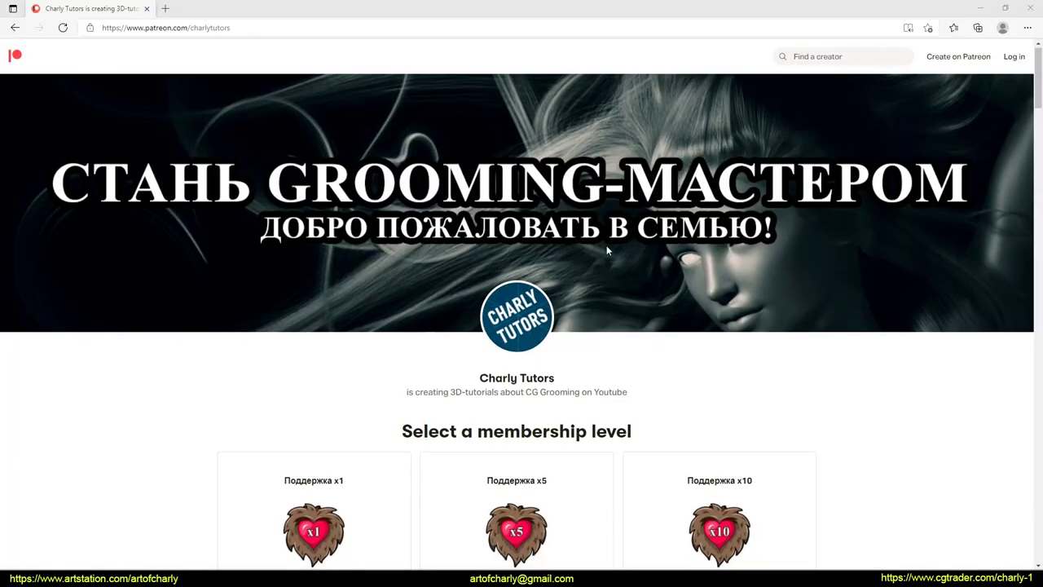
pyautogui.scroll(-5, 603, 249)
pyautogui.moveTo(352, 84); pyautogui.dragTo(363, 77)
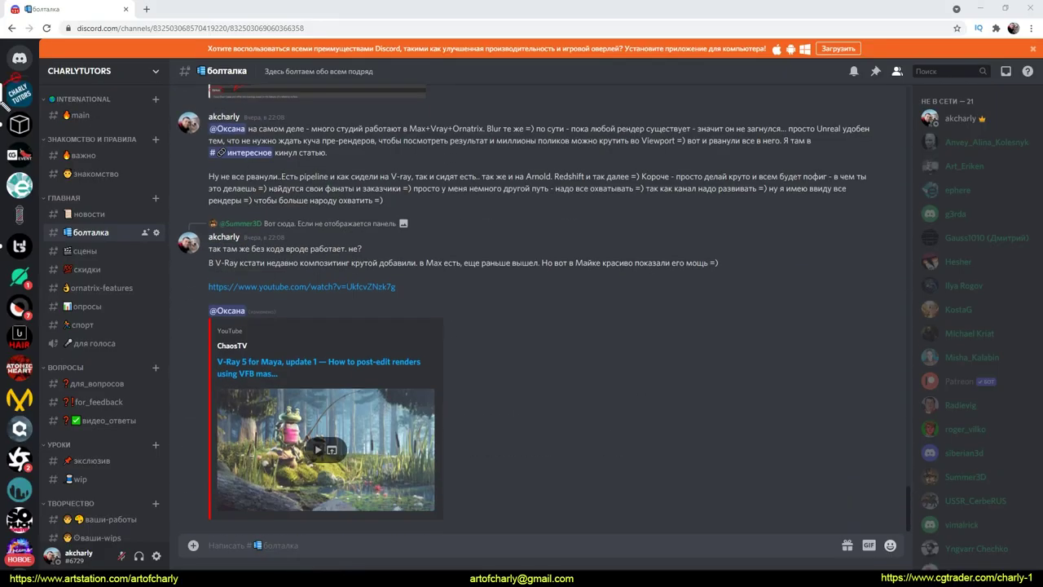
# - Go from #для_вопросов to #видео_ответы and scroll back through the posted feedback videos
pyautogui.scroll(-3, 106, 245)
pyautogui.click(97, 237)
pyautogui.click(106, 273)
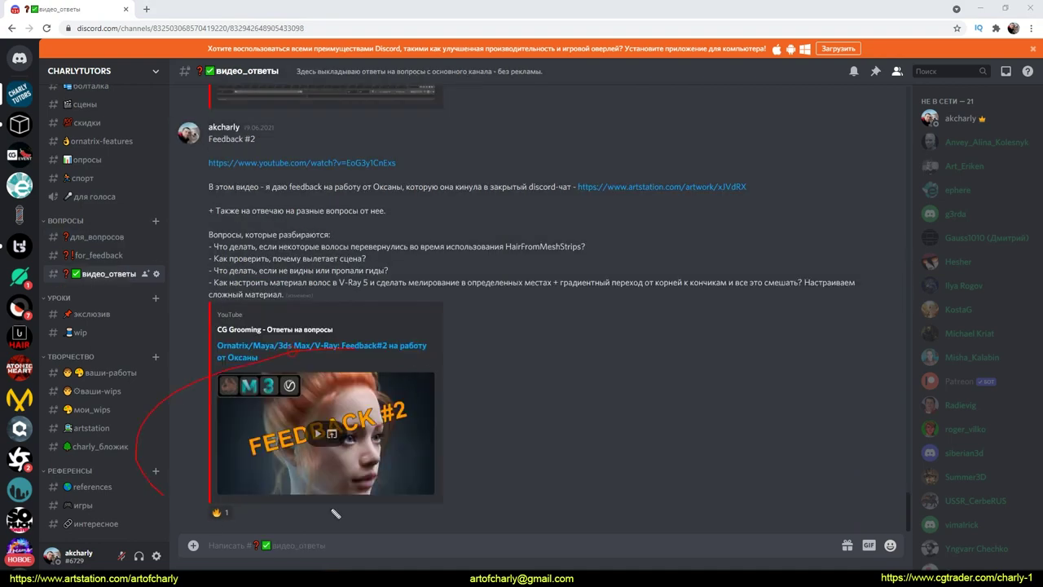
pyautogui.scroll(5, 349, 424)
pyautogui.scroll(3, 349, 424)
pyautogui.scroll(4, 349, 424)
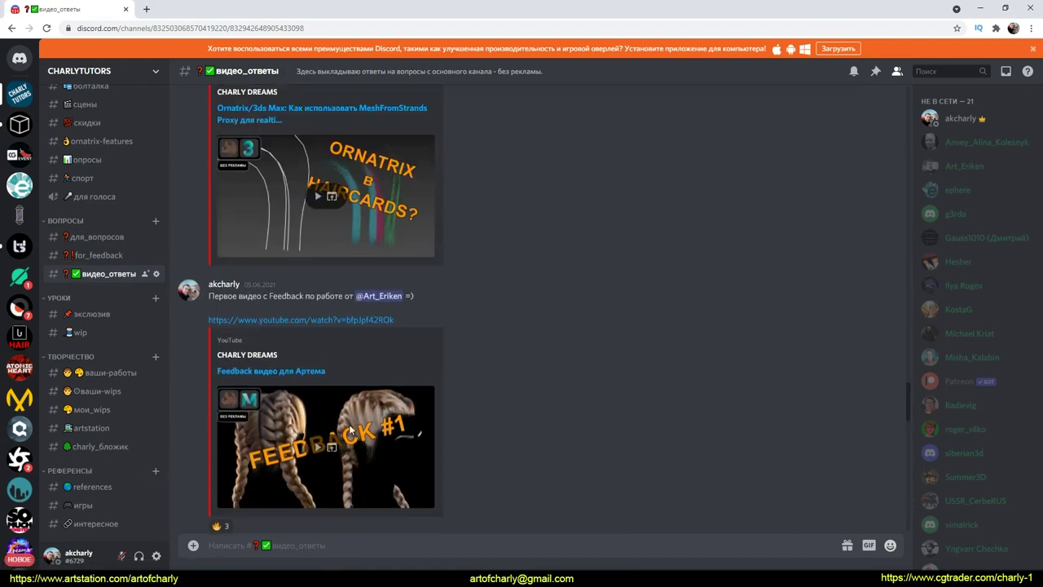
pyautogui.scroll(1, 349, 424)
pyautogui.scroll(-3, 453, 456)
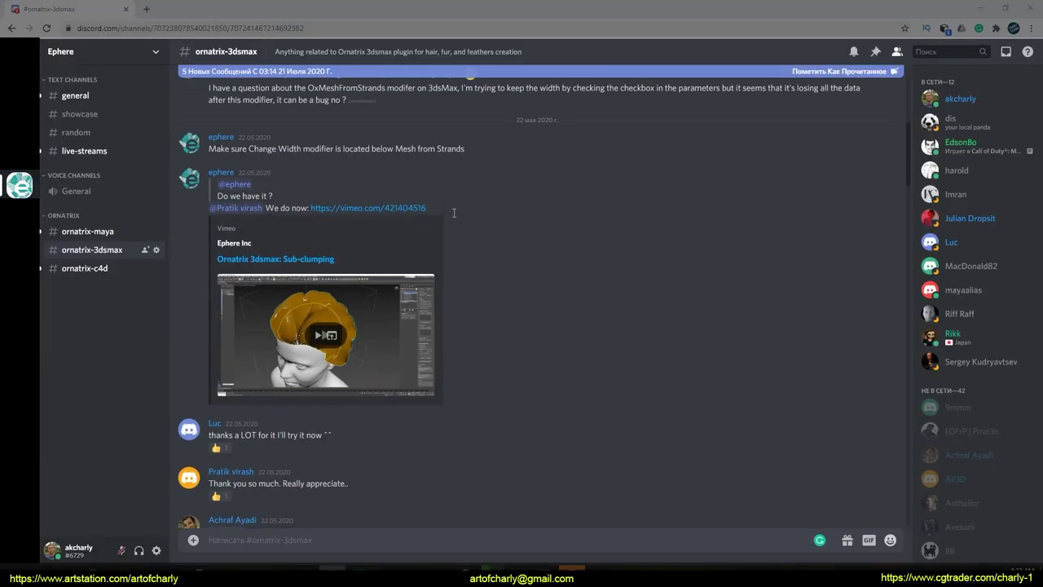
# - Scroll through the Ephere Discord channel
pyautogui.scroll(5, 453, 208)
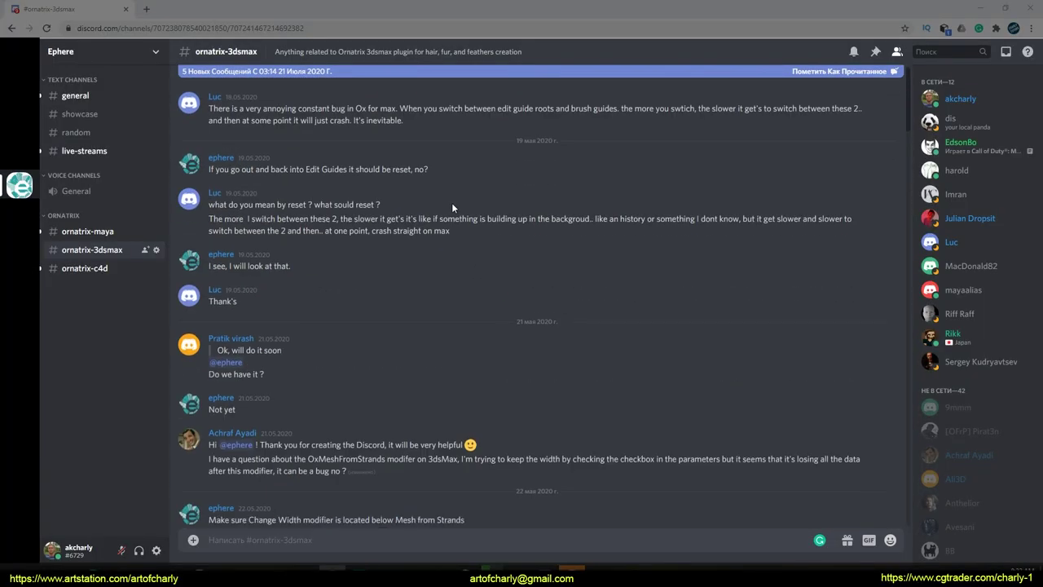
pyautogui.scroll(-6, 455, 199)
pyautogui.scroll(-5, 432, 203)
pyautogui.scroll(-4, 419, 207)
pyautogui.scroll(-5, 419, 203)
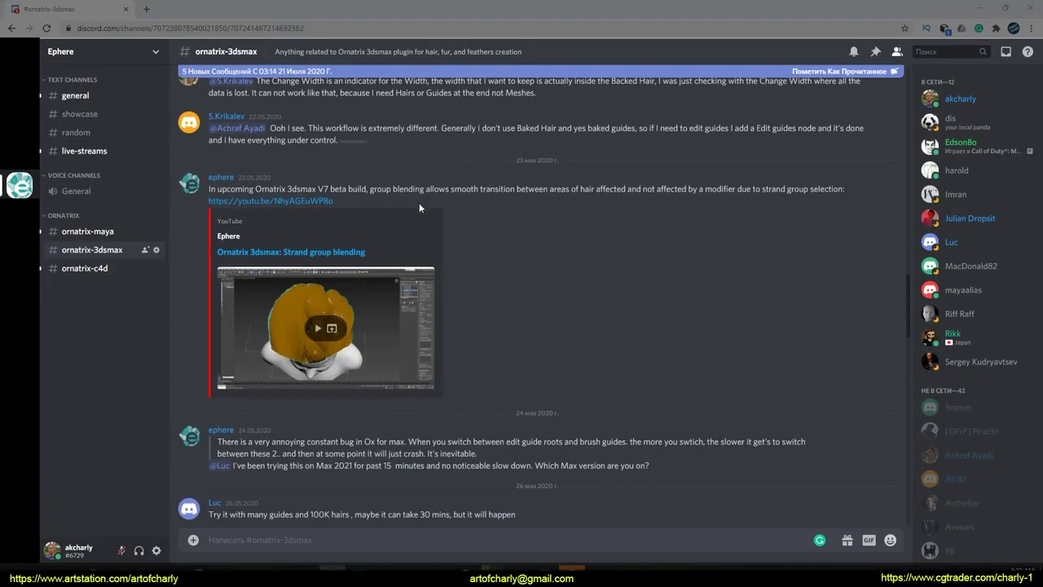
pyautogui.scroll(-3, 402, 182)
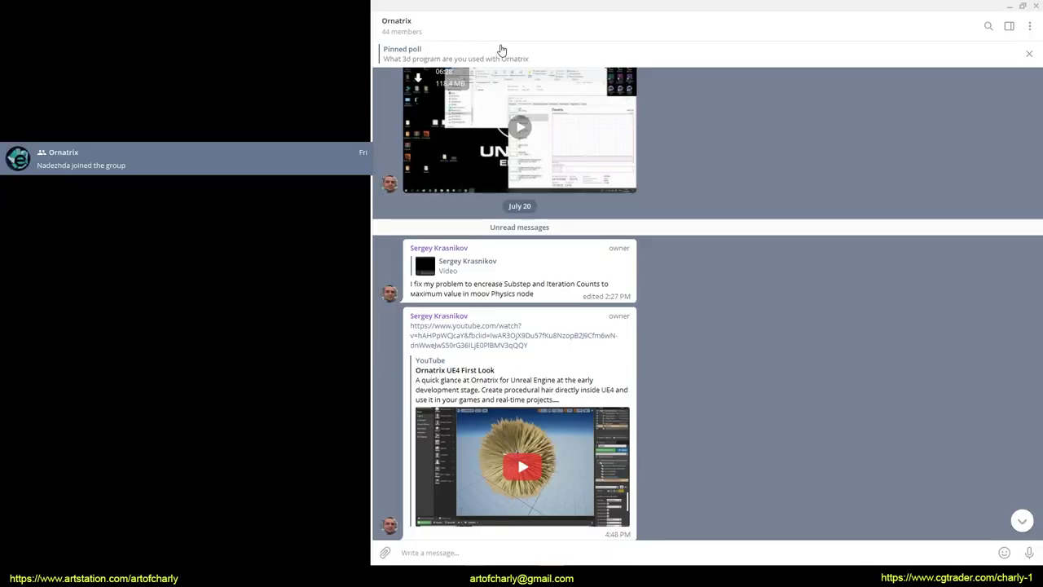
# - Scroll through the Telegram Ornatrix group chat
pyautogui.scroll(-2, 682, 163)
pyautogui.scroll(-2, 710, 185)
pyautogui.scroll(-4, 708, 189)
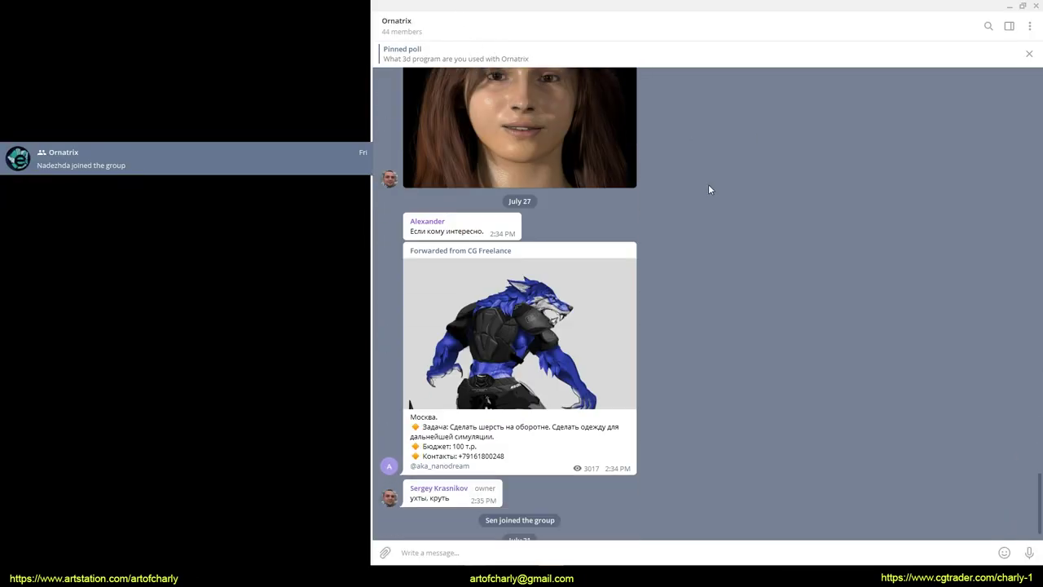
pyautogui.scroll(-1, 709, 189)
pyautogui.scroll(4, 682, 240)
pyautogui.scroll(4, 682, 239)
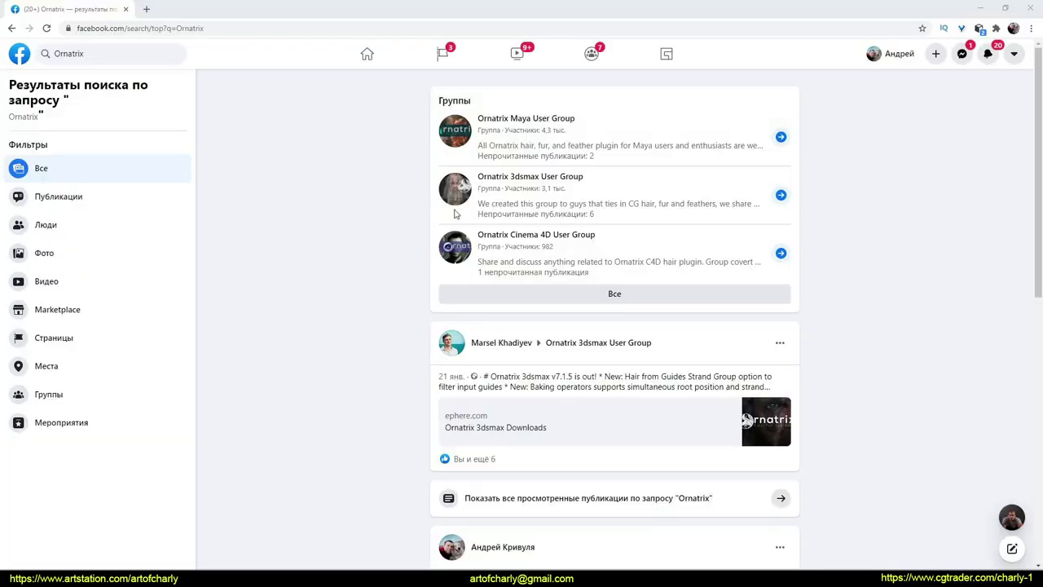
# - Circle the three Facebook Ornatrix user groups, clear the marks, then circle the Ornatrix forums link
pyautogui.moveTo(425, 108)
pyautogui.mouseDown()
pyautogui.moveTo(436, 193)
pyautogui.moveTo(405, 259)
pyautogui.mouseUp()
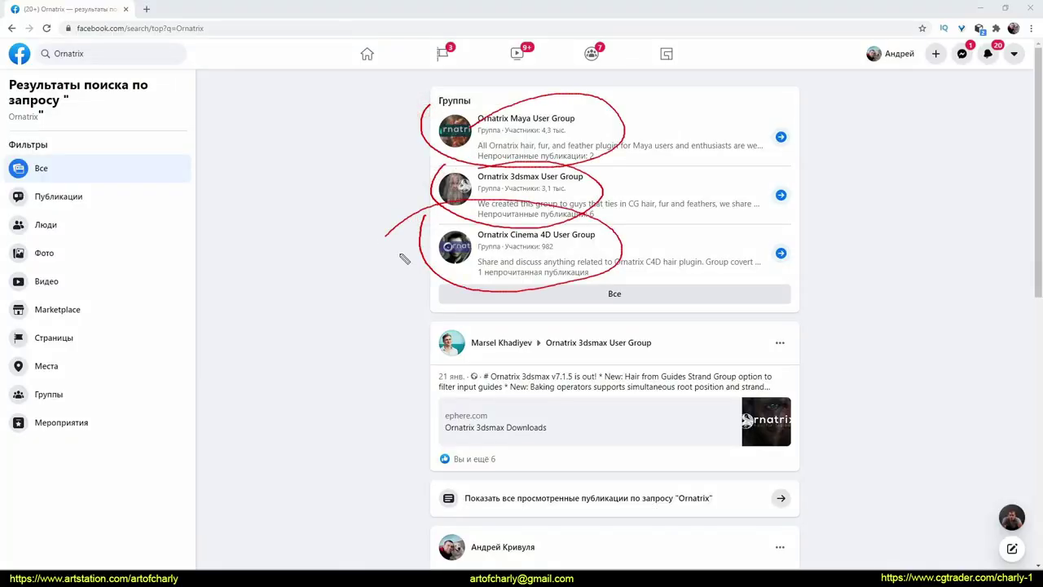
pyautogui.press('Escape')
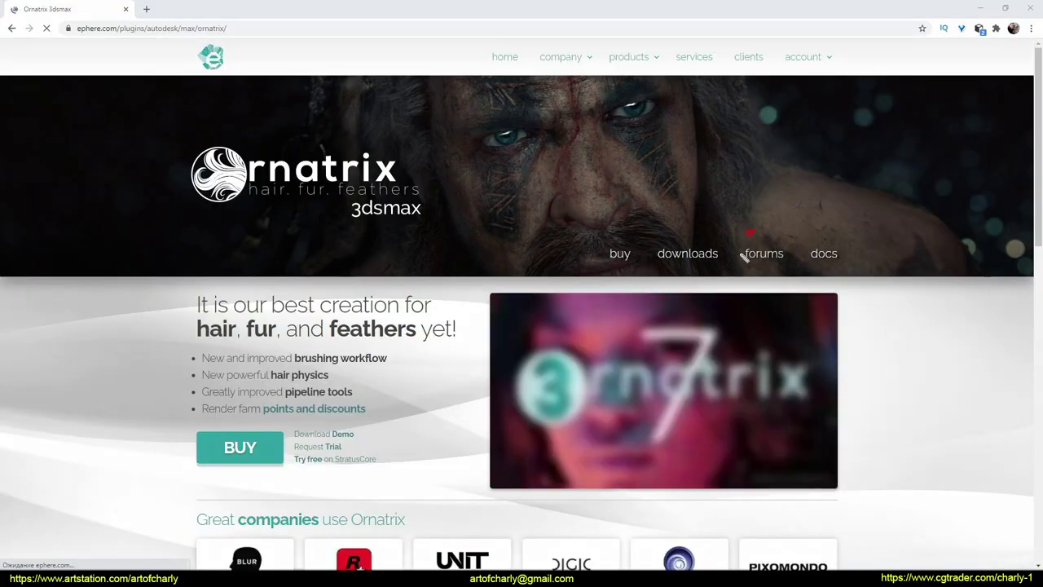
pyautogui.moveTo(743, 245); pyautogui.dragTo(754, 237)
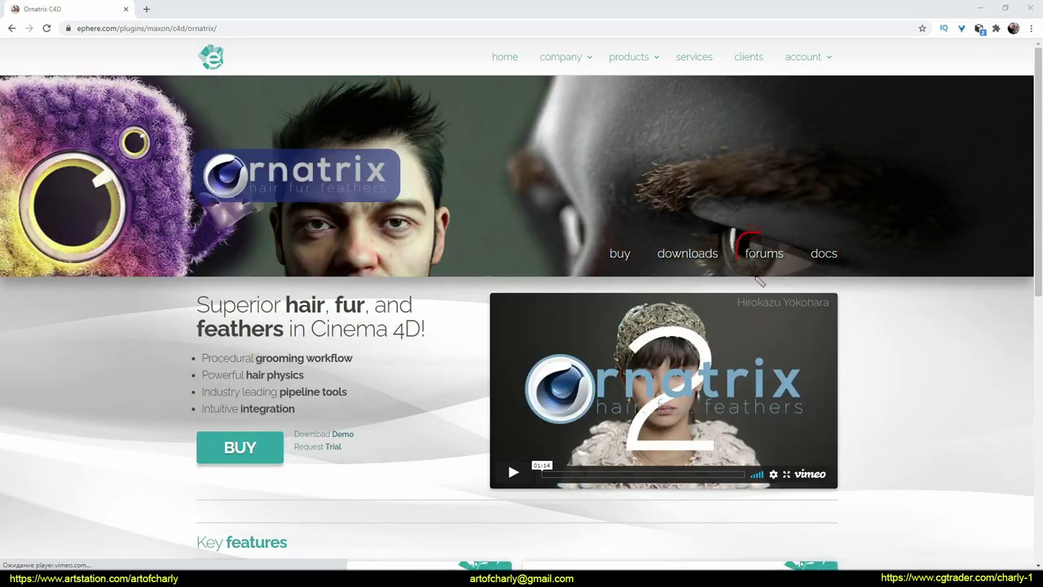
# - Circle the forums link on the Ornatrix for Cinema 4D page, then move past the Gumroad plugin links
pyautogui.moveTo(766, 277); pyautogui.dragTo(731, 247)
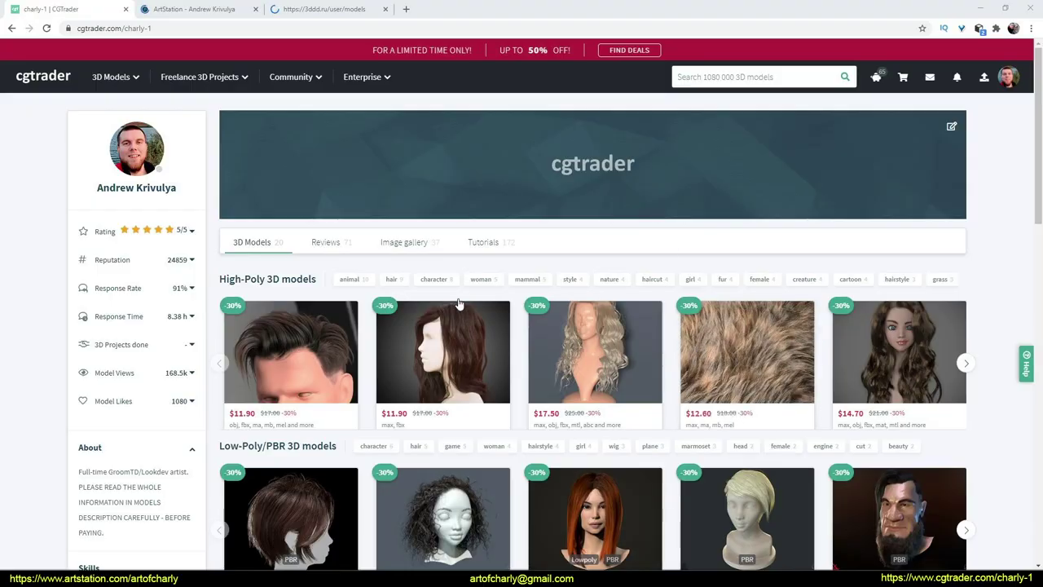
pyautogui.scroll(-2, 457, 310)
# - Scroll the CGTrader hair-model profile and move on to the 3ddd models page
pyautogui.scroll(1, 431, 322)
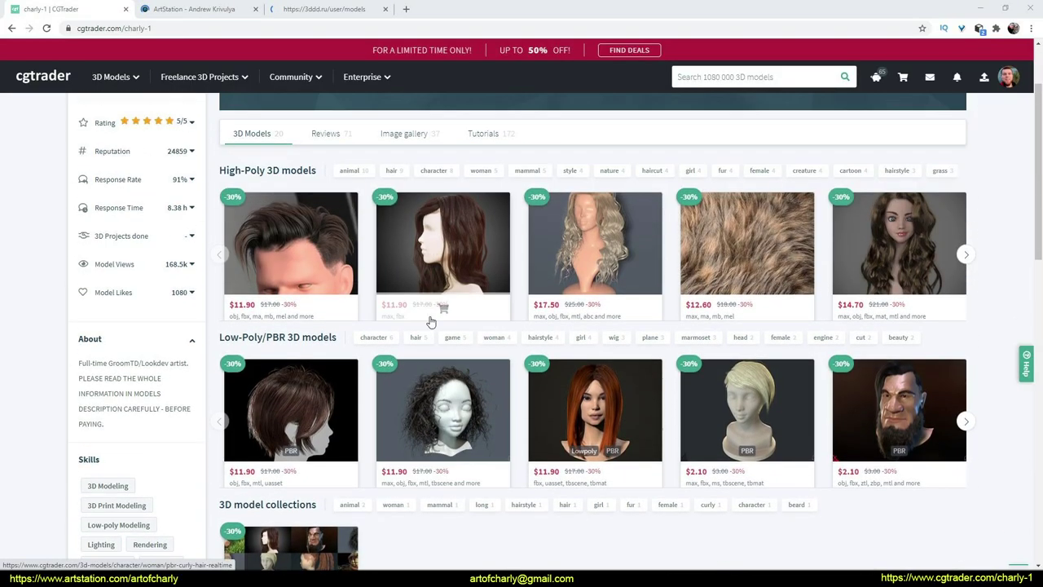
pyautogui.scroll(1, 431, 322)
pyautogui.hotkey('ctrl', 'Tab')
pyautogui.scroll(2, 344, 329)
pyautogui.hotkey('ctrl', 'Tab')
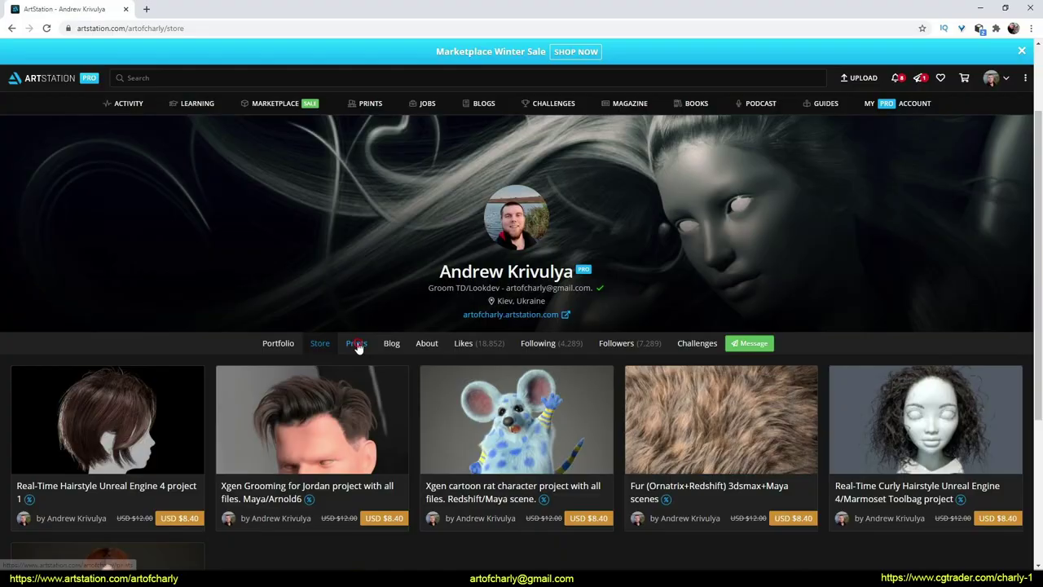
# - Open and scroll through the ArtStation Prints gallery
pyautogui.click(352, 345)
pyautogui.scroll(-5, 287, 379)
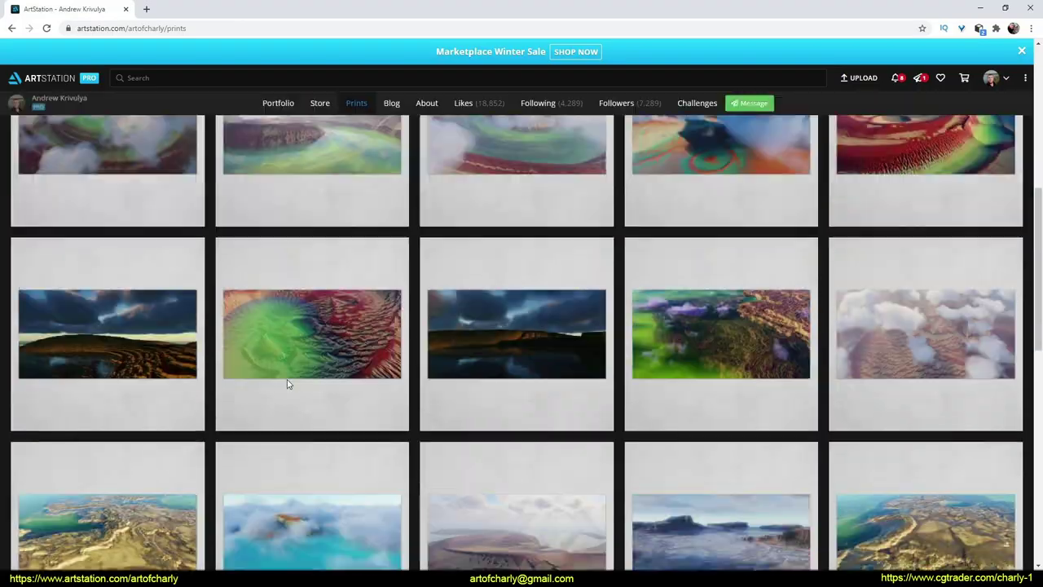
pyautogui.scroll(-5, 287, 382)
pyautogui.scroll(-5, 287, 383)
pyautogui.scroll(-5, 287, 383)
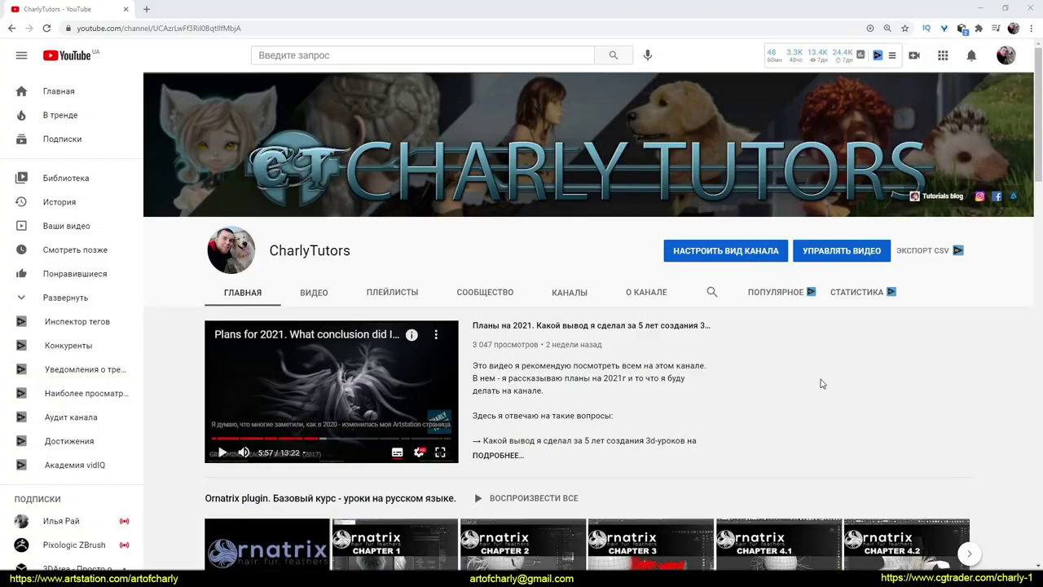
# - Mark the YouTube channel's community section, open it and scroll its posts
pyautogui.moveTo(447, 274)
pyautogui.mouseDown()
pyautogui.moveTo(450, 299)
pyautogui.moveTo(535, 269)
pyautogui.mouseUp()
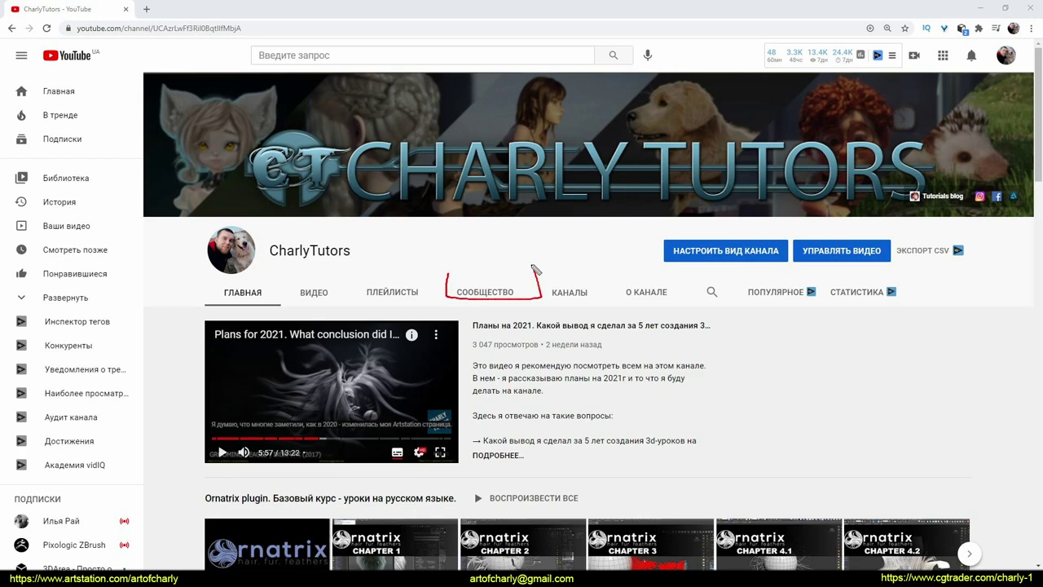
pyautogui.click(486, 292)
pyautogui.scroll(-2, 636, 399)
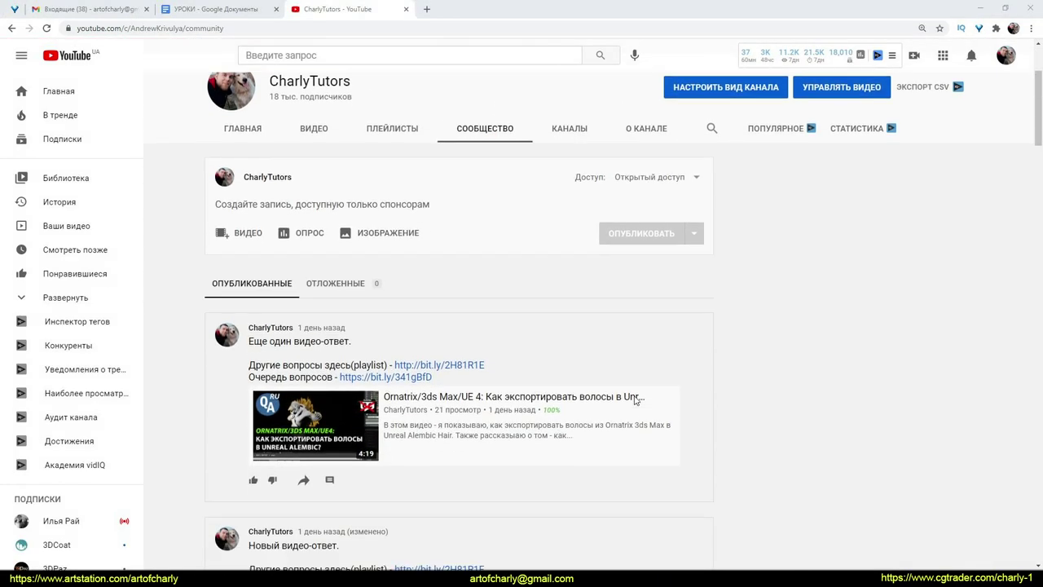
pyautogui.scroll(-1, 636, 400)
pyautogui.scroll(-2, 634, 399)
pyautogui.scroll(-3, 634, 399)
pyautogui.scroll(-2, 634, 399)
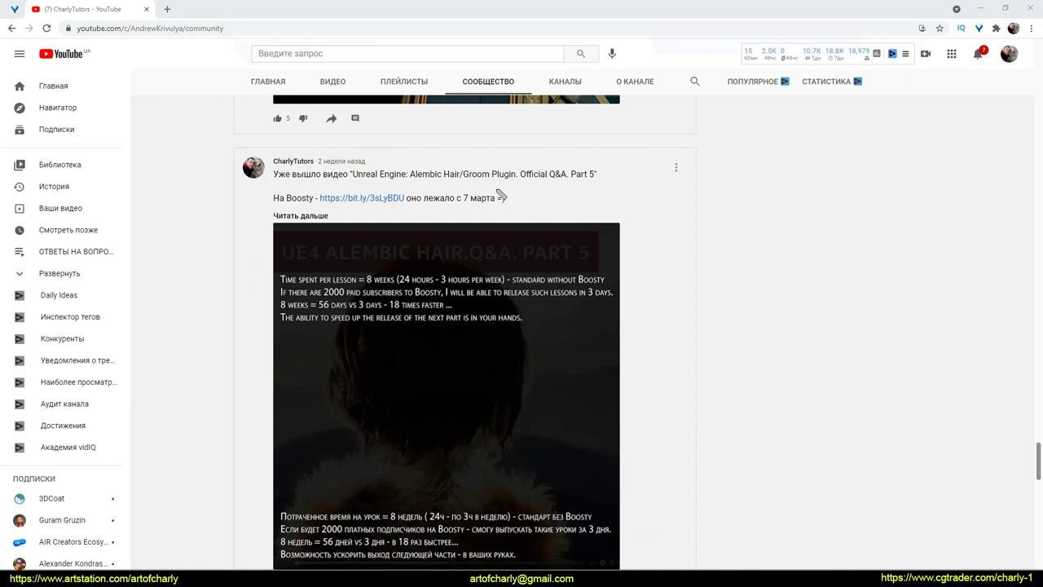
# - Circle the Alembic Hair Q&A Part 5 post and mark over its image
pyautogui.moveTo(551, 141); pyautogui.dragTo(328, 306)
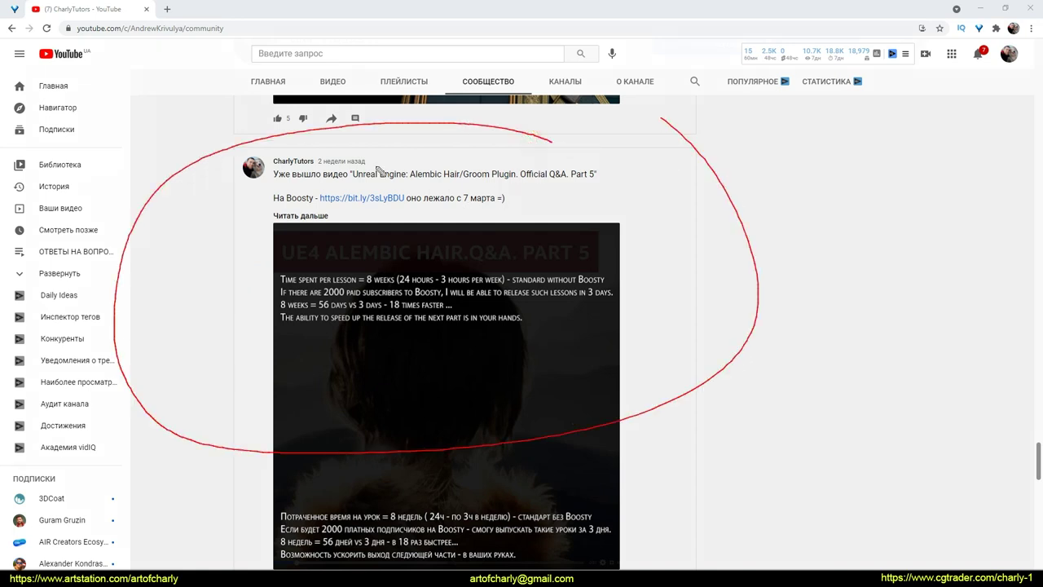
pyautogui.moveTo(533, 367); pyautogui.dragTo(380, 472)
pyautogui.moveTo(481, 476); pyautogui.dragTo(477, 509)
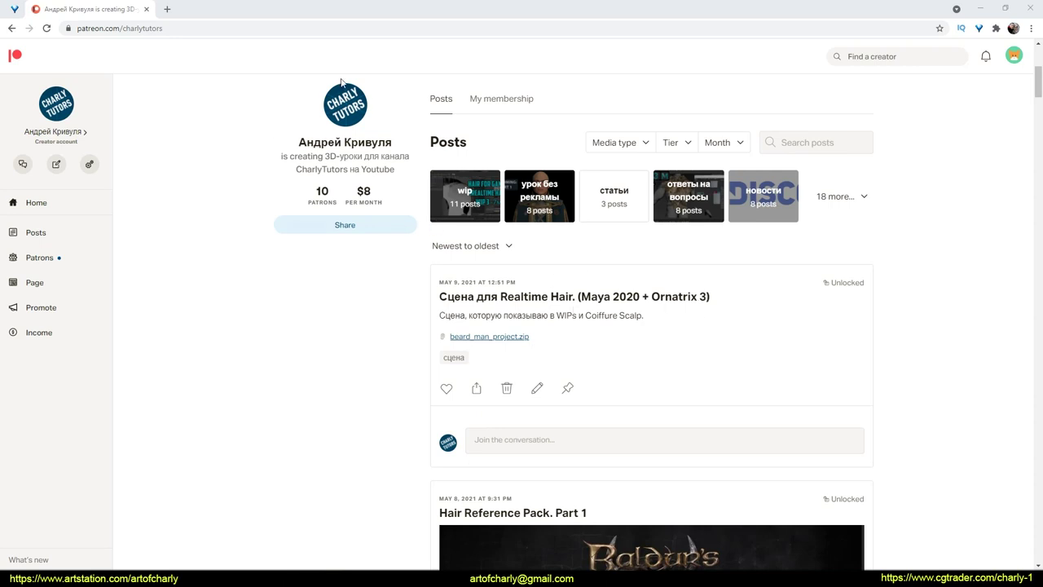
# - Filter the Patreon posts to the сцена tag, then switch to the Maya hair scene
pyautogui.click(865, 198)
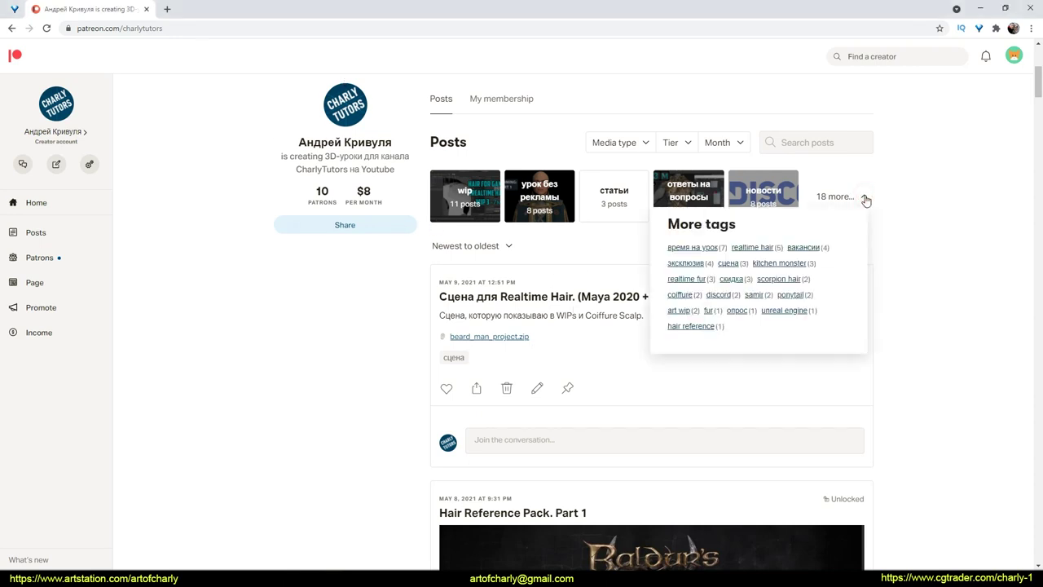
pyautogui.click(728, 264)
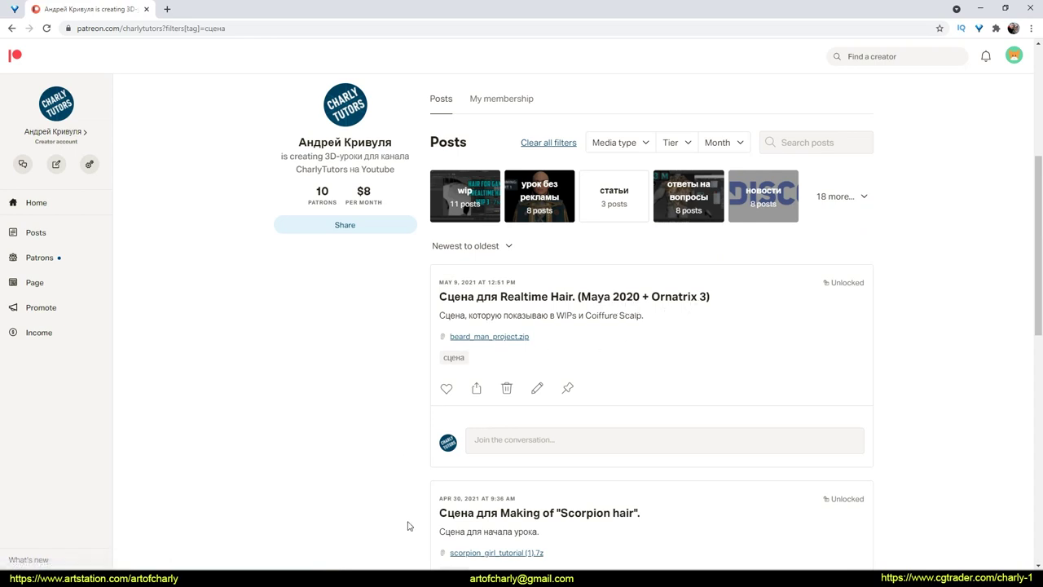
pyautogui.click(372, 527)
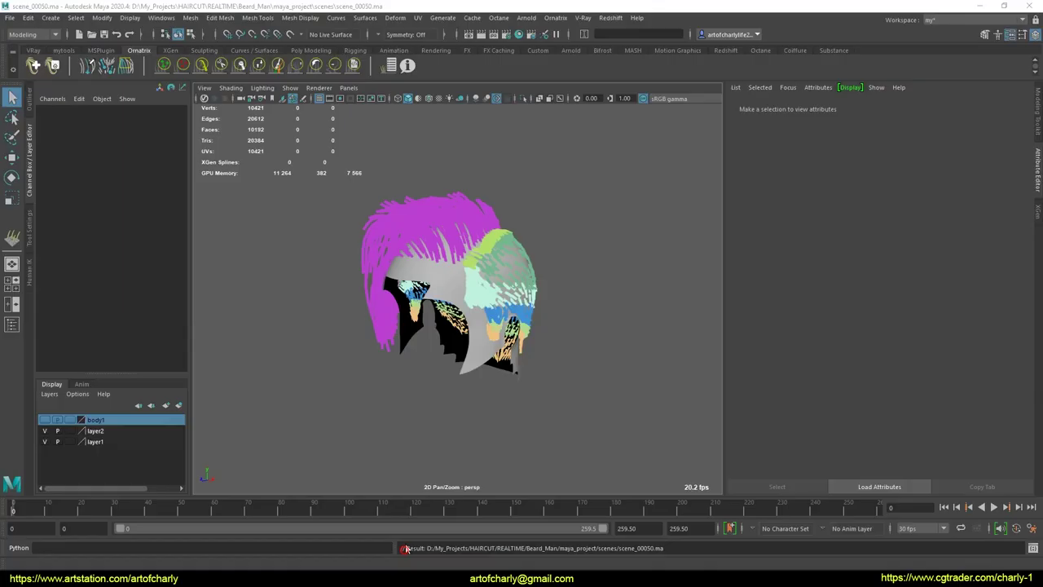
# - Select the FurBall2 hair object and open its Ornatrix Operators Stack
pyautogui.click(441, 228)
pyautogui.click(557, 334)
pyautogui.keyDown('alt'); pyautogui.moveTo(621, 322); pyautogui.dragTo(552, 291); pyautogui.keyUp('alt')
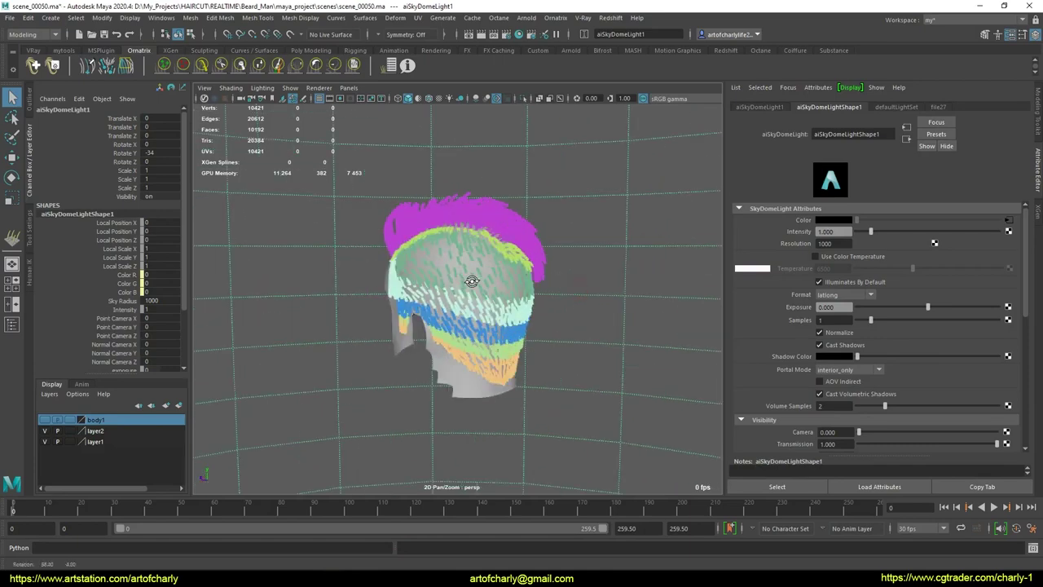
pyautogui.scroll(5, 478, 267)
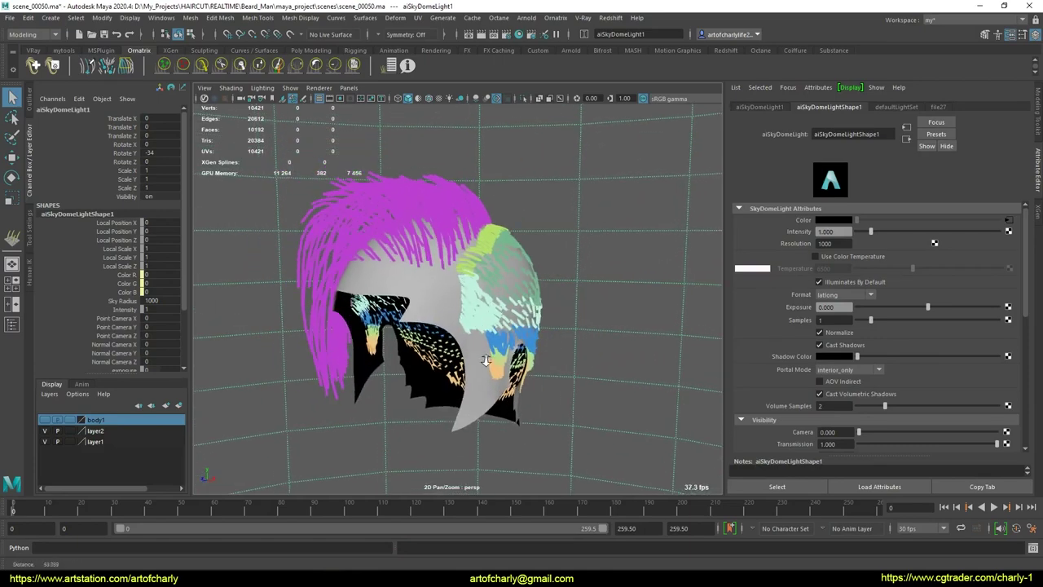
pyautogui.scroll(2, 484, 369)
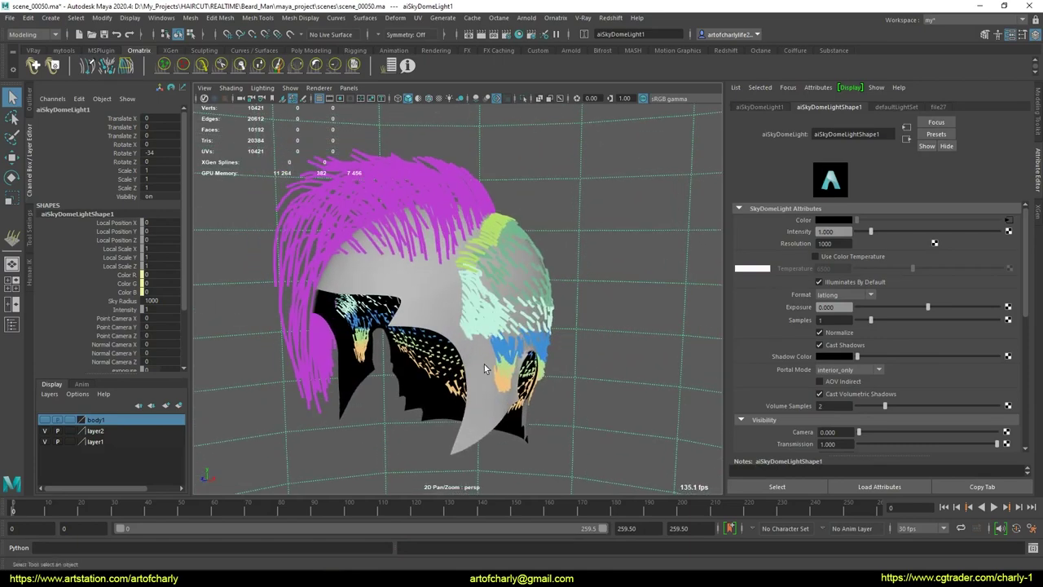
pyautogui.click(413, 186)
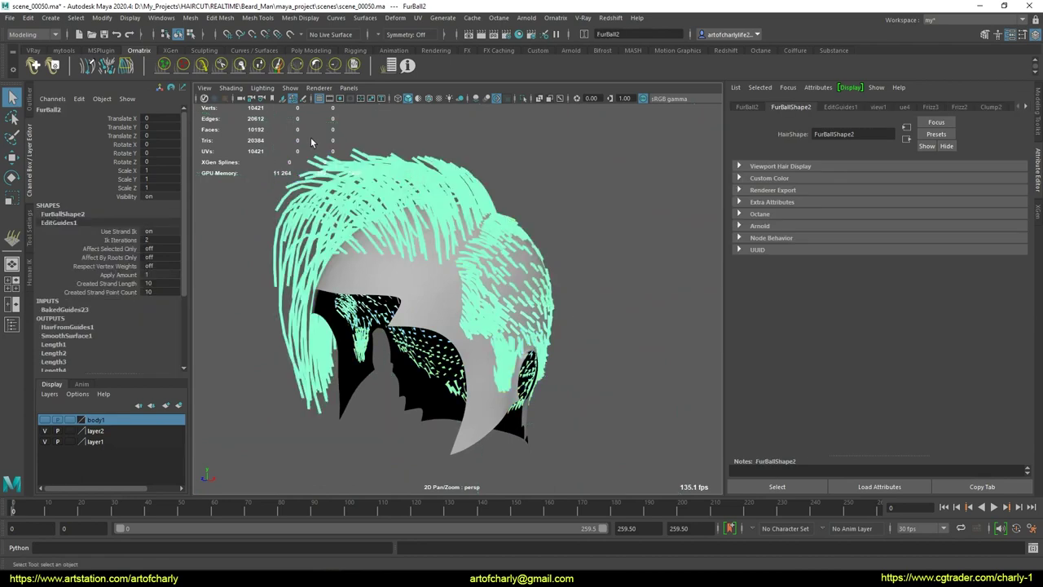
pyautogui.click(391, 66)
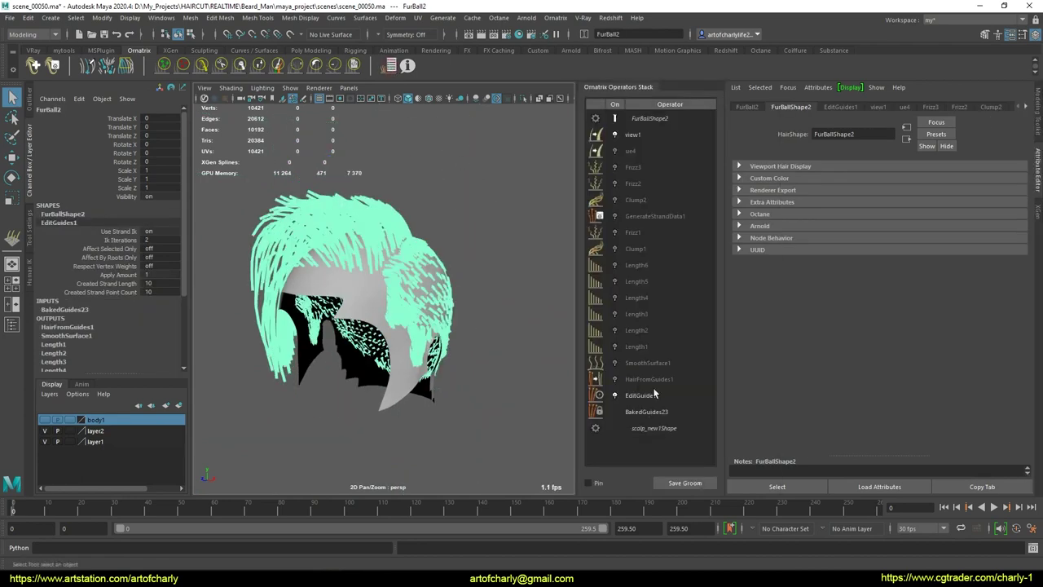
# - Turn on HairFromGuides1, SmoothSurface1, Length1 through Length6 and Clump1 operators
pyautogui.keyDown('alt'); pyautogui.moveTo(446, 267); pyautogui.dragTo(443, 308); pyautogui.keyUp('alt')
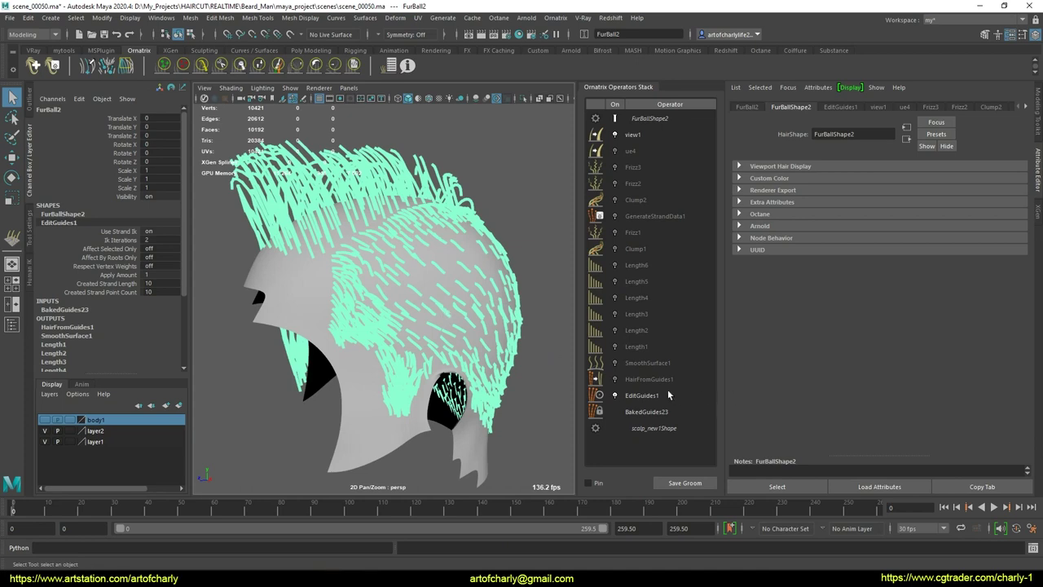
pyautogui.click(613, 379)
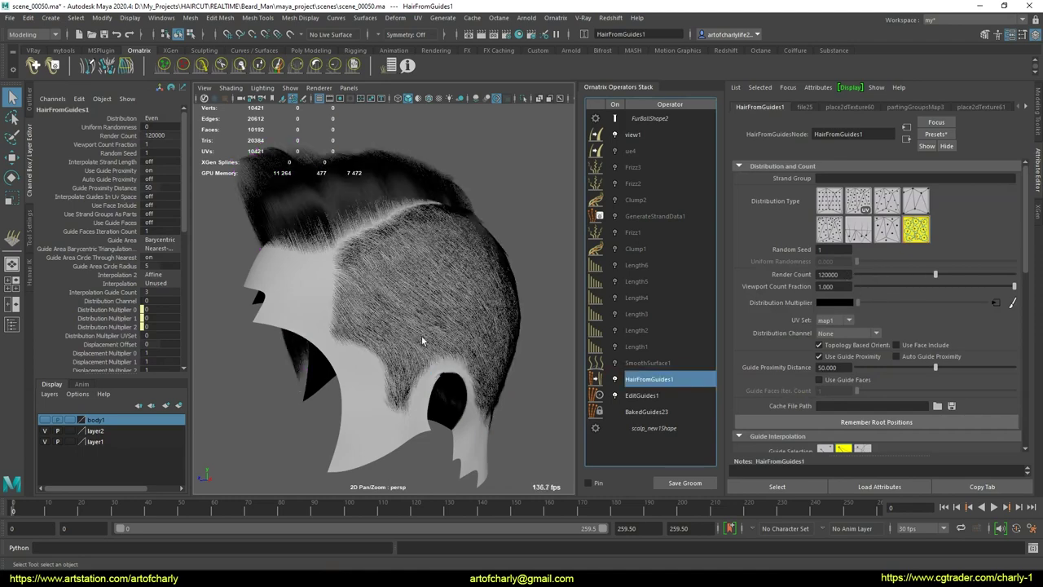
pyautogui.click(611, 365)
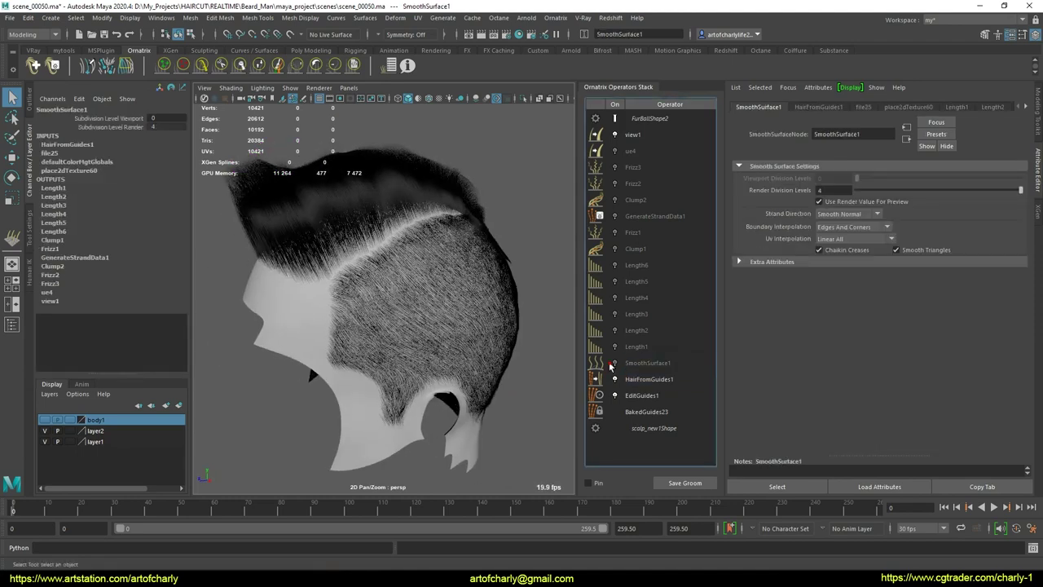
pyautogui.click(614, 346)
pyautogui.click(614, 330)
pyautogui.click(614, 314)
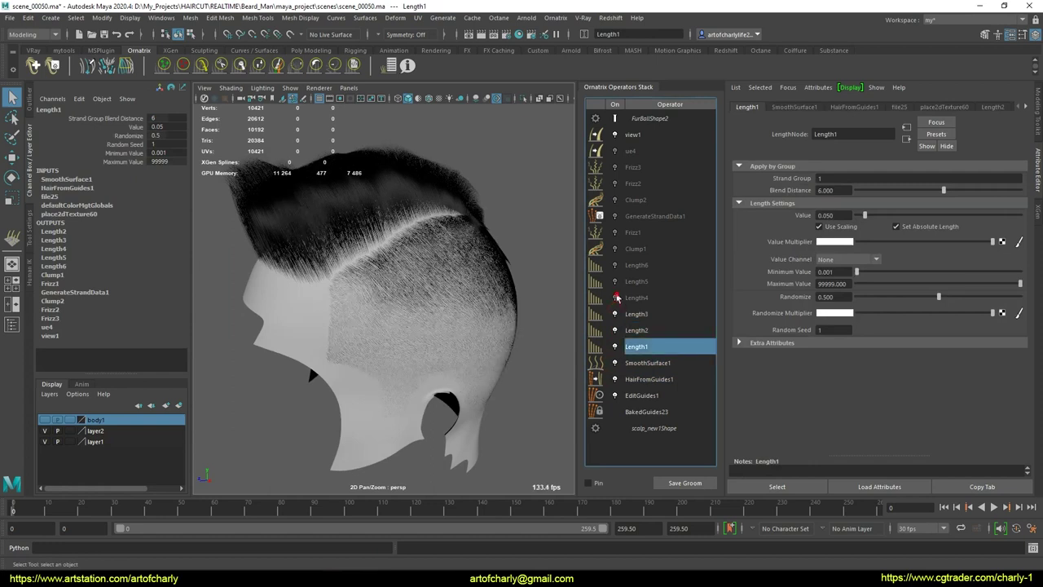
pyautogui.click(615, 298)
pyautogui.click(615, 281)
pyautogui.click(615, 265)
pyautogui.click(615, 249)
# - Create clumps in Clump1's settings so the top hair groups together
pyautogui.click(635, 249)
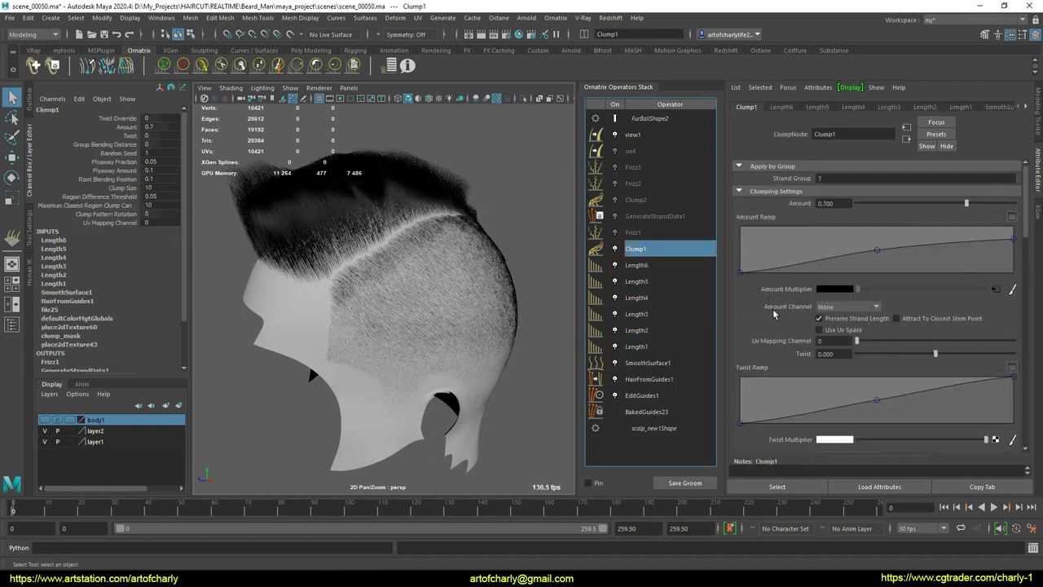
pyautogui.scroll(-5, 774, 314)
pyautogui.scroll(-3, 796, 374)
pyautogui.click(793, 369)
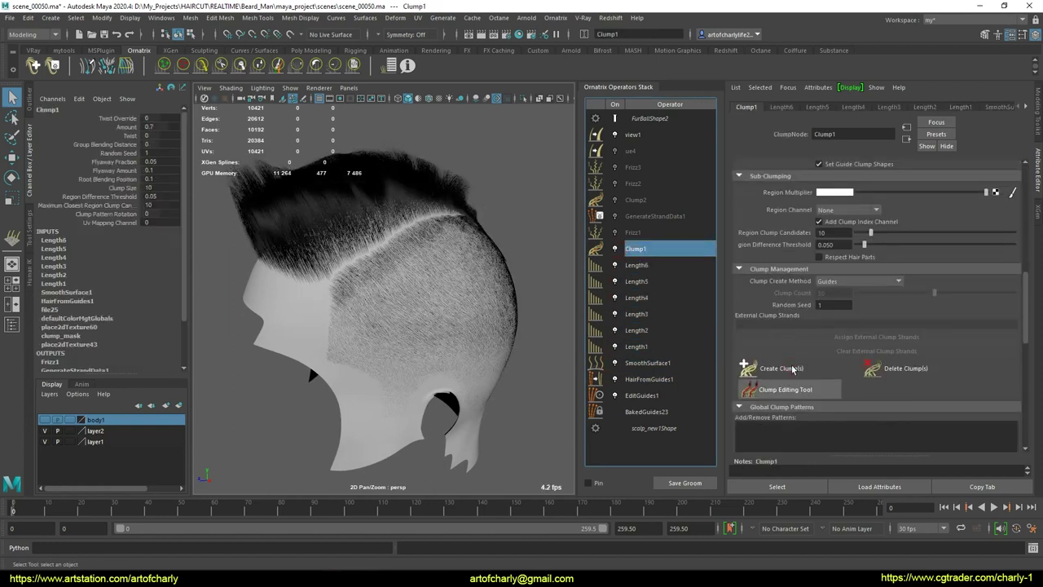
# - Turn on Frizz1, GenerateStrandData1, Clump2 and Frizz2 operators
pyautogui.click(615, 233)
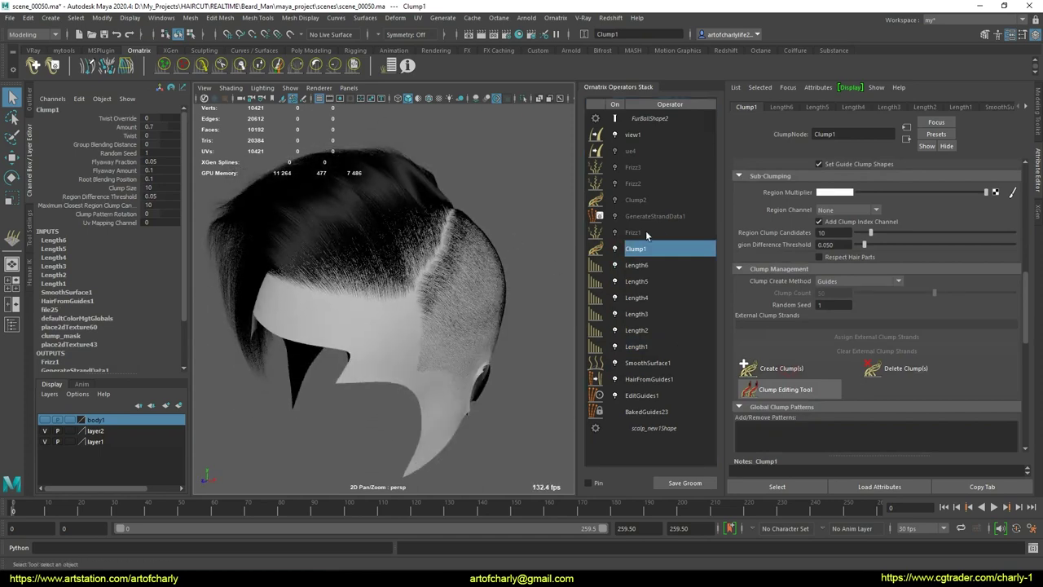
pyautogui.click(644, 232)
pyautogui.click(644, 216)
pyautogui.click(636, 200)
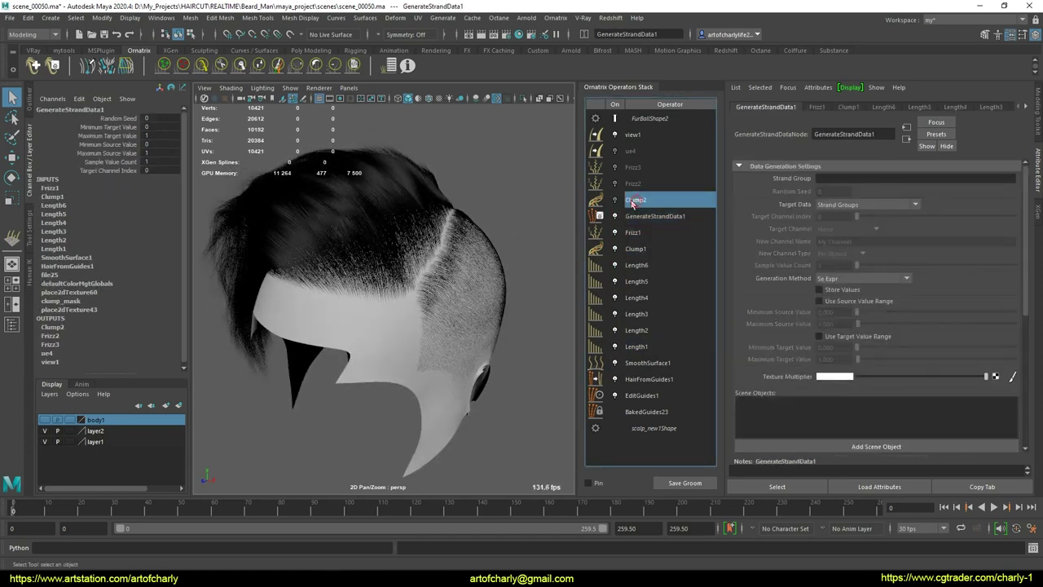
pyautogui.click(615, 183)
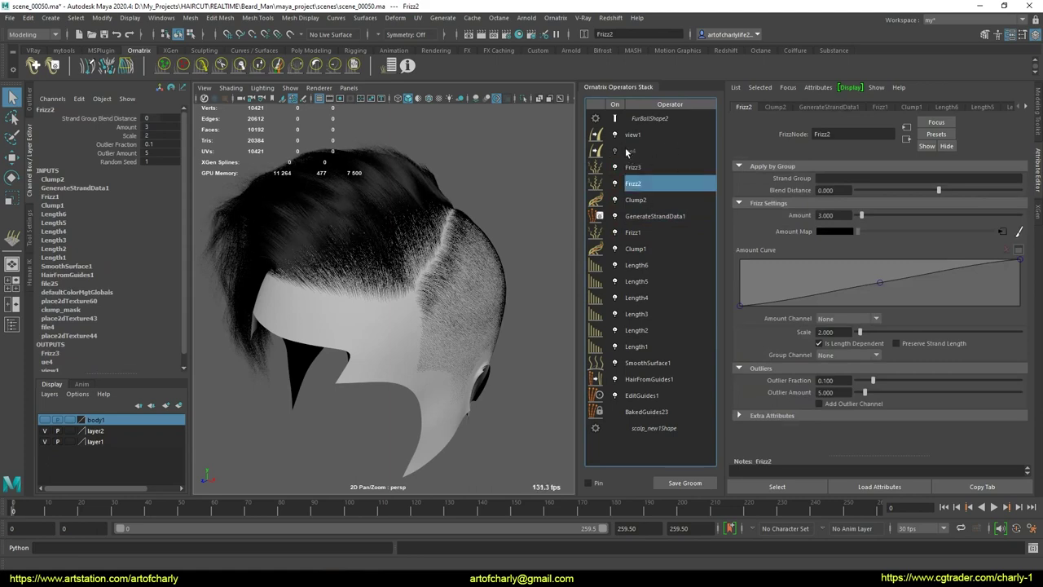
# - Orbit around the finished haircut, then bring up the view1 operator's context menu
pyautogui.moveTo(522, 214)
pyautogui.keyDown('alt'); pyautogui.mouseDown()
pyautogui.moveTo(444, 174)
pyautogui.moveTo(385, 188)
pyautogui.mouseUp(); pyautogui.keyUp('alt')
pyautogui.scroll(3, 386, 188)
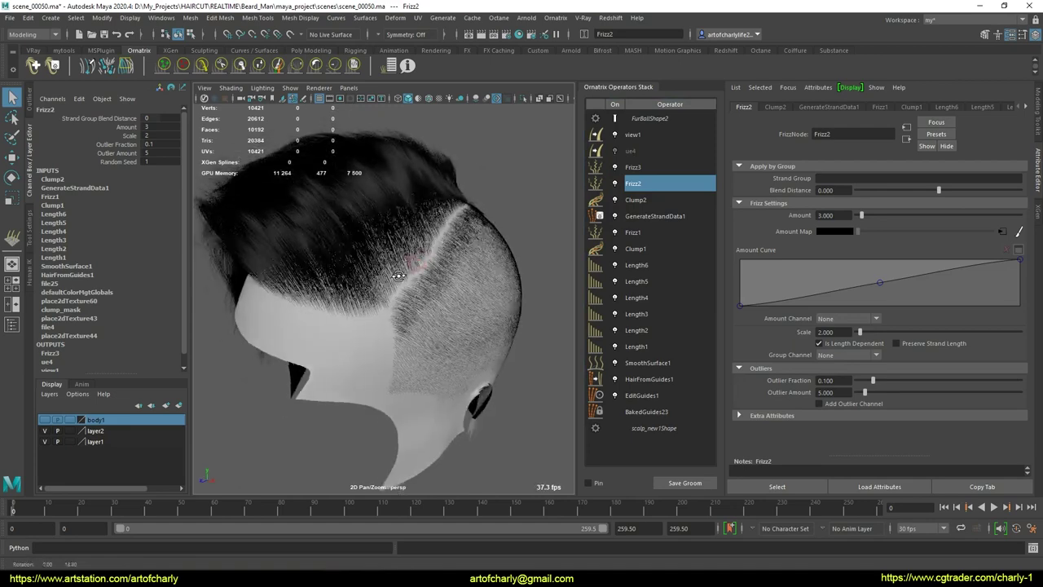
pyautogui.moveTo(421, 241)
pyautogui.keyDown('alt'); pyautogui.mouseDown()
pyautogui.moveTo(431, 191)
pyautogui.moveTo(407, 204)
pyautogui.mouseUp(); pyautogui.keyUp('alt')
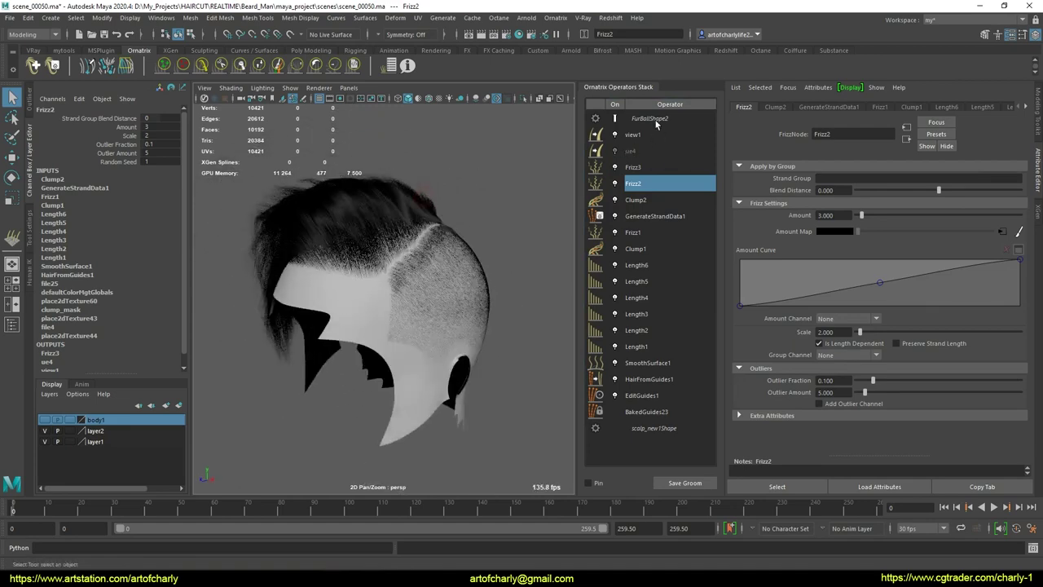
pyautogui.click(640, 134)
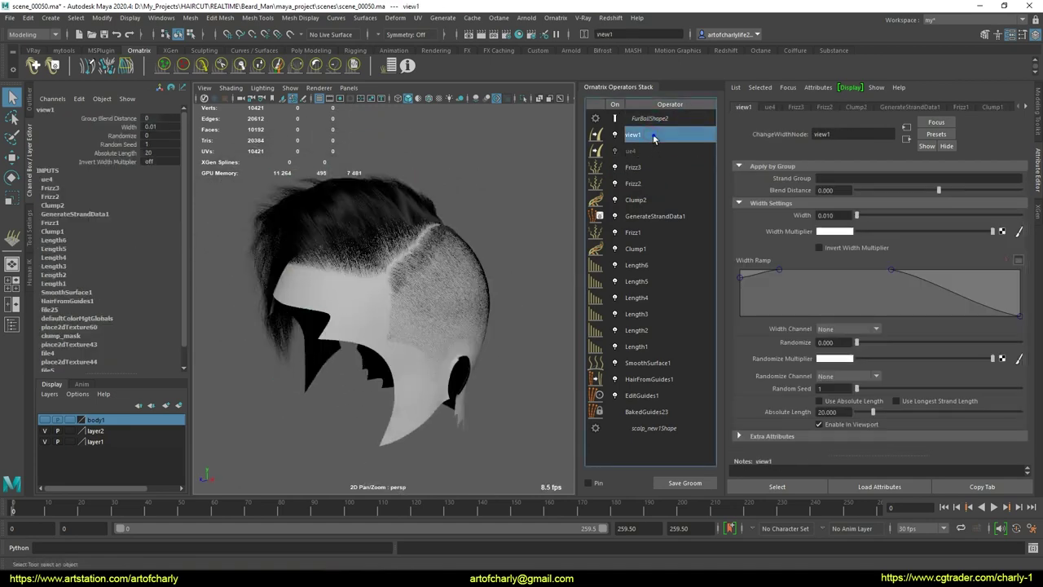
pyautogui.rightClick(660, 133)
# - Collapse the stack up to view1 into BakedHair1, set display fraction 1.000, and orbit to inspect
pyautogui.click(719, 198)
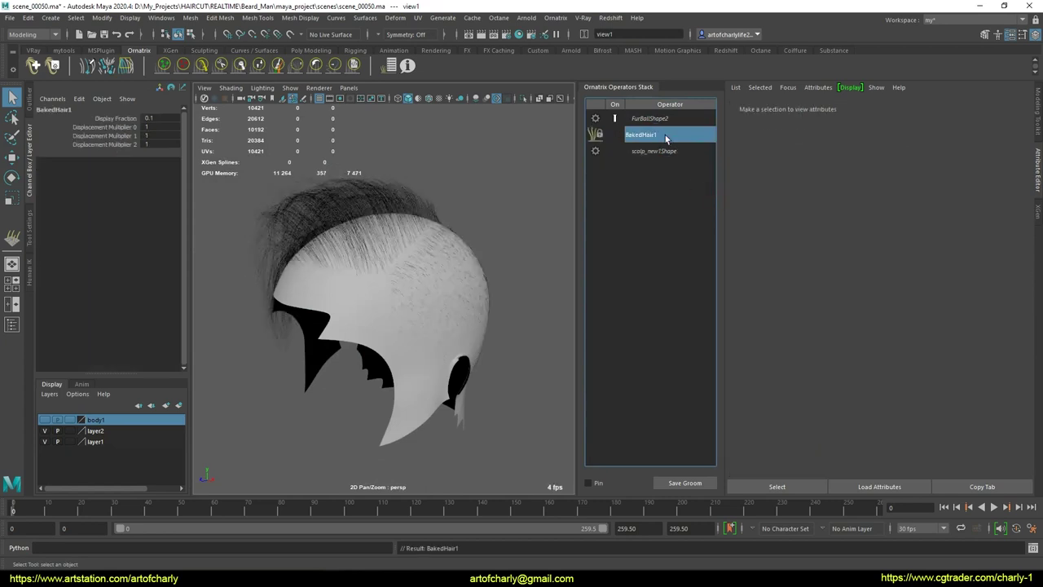
pyautogui.moveTo(936, 210); pyautogui.dragTo(1023, 204)
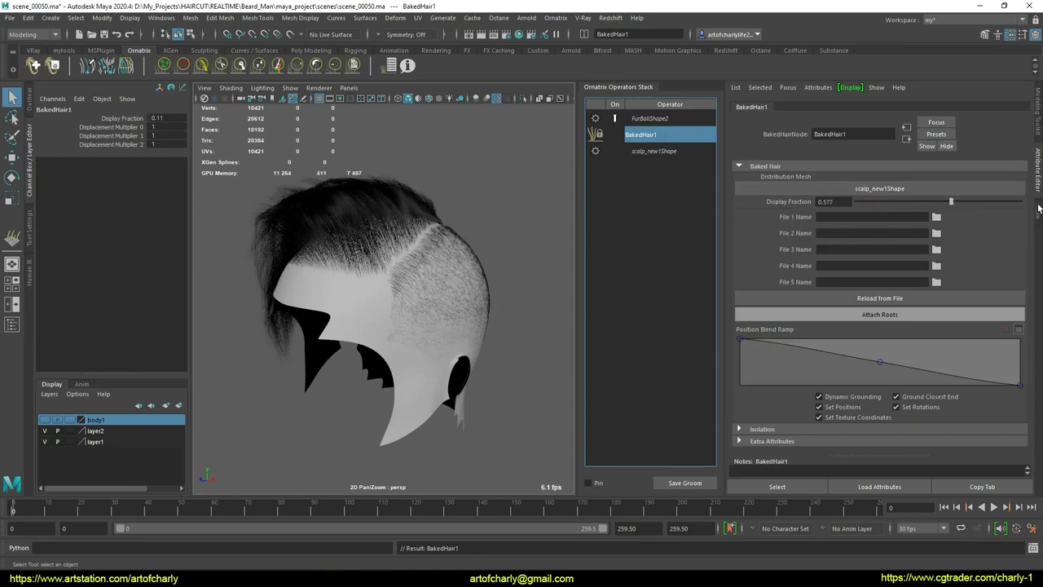
pyautogui.moveTo(440, 255)
pyautogui.keyDown('alt'); pyautogui.mouseDown()
pyautogui.moveTo(345, 263)
pyautogui.moveTo(571, 211)
pyautogui.mouseUp(); pyautogui.keyUp('alt')
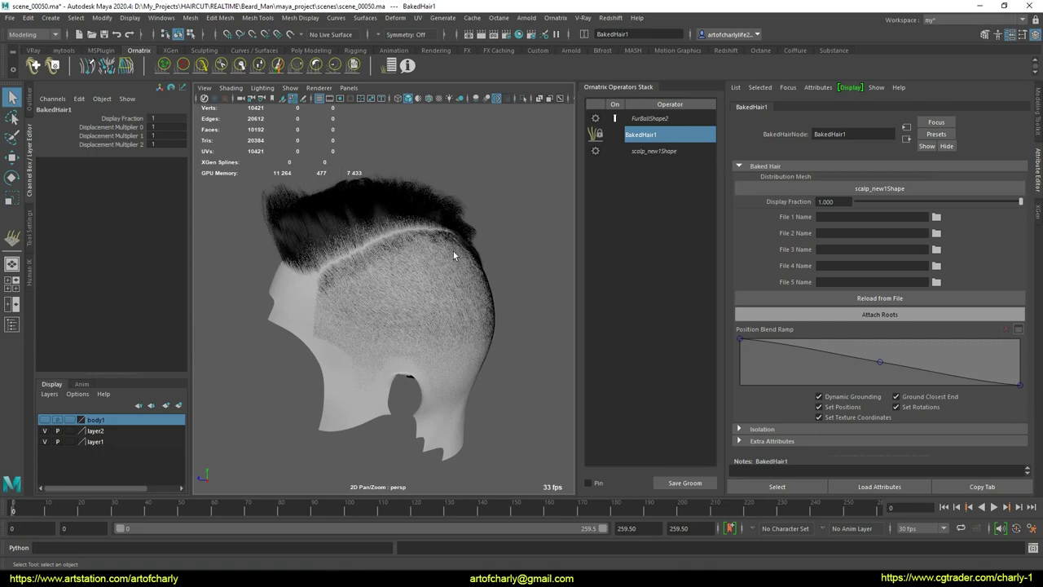
pyautogui.moveTo(454, 255)
pyautogui.keyDown('alt'); pyautogui.mouseDown()
pyautogui.moveTo(349, 310)
pyautogui.moveTo(423, 302)
pyautogui.moveTo(411, 298)
pyautogui.moveTo(375, 345)
pyautogui.moveTo(464, 354)
pyautogui.moveTo(465, 307)
pyautogui.moveTo(478, 350)
pyautogui.moveTo(480, 338)
pyautogui.mouseUp(); pyautogui.keyUp('alt')
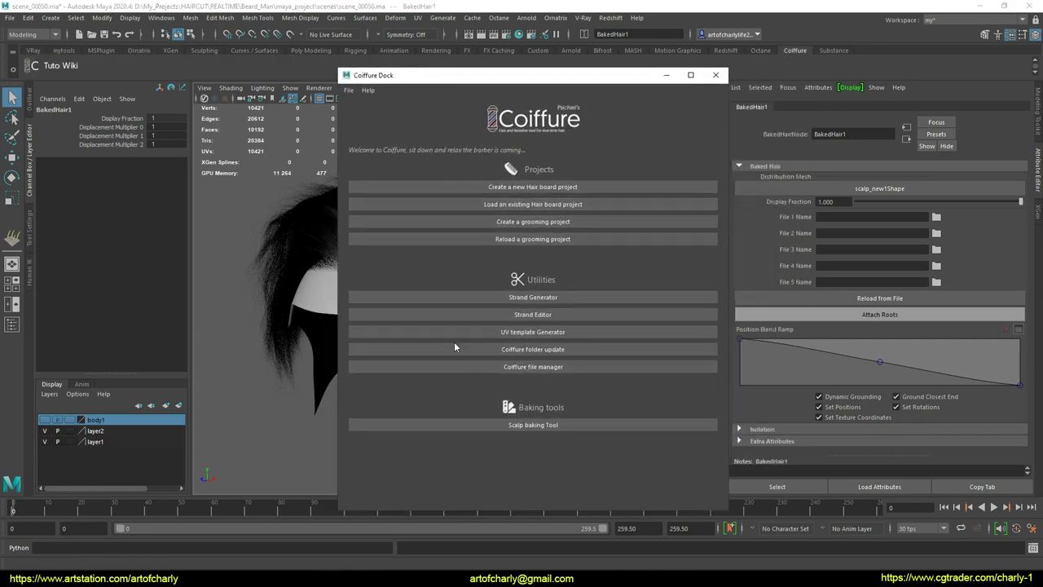
# - Open Coiffure's Scalp baking tool, hide the Hypershade, and move the dock aside to show the hair
pyautogui.moveTo(483, 446); pyautogui.dragTo(638, 438)
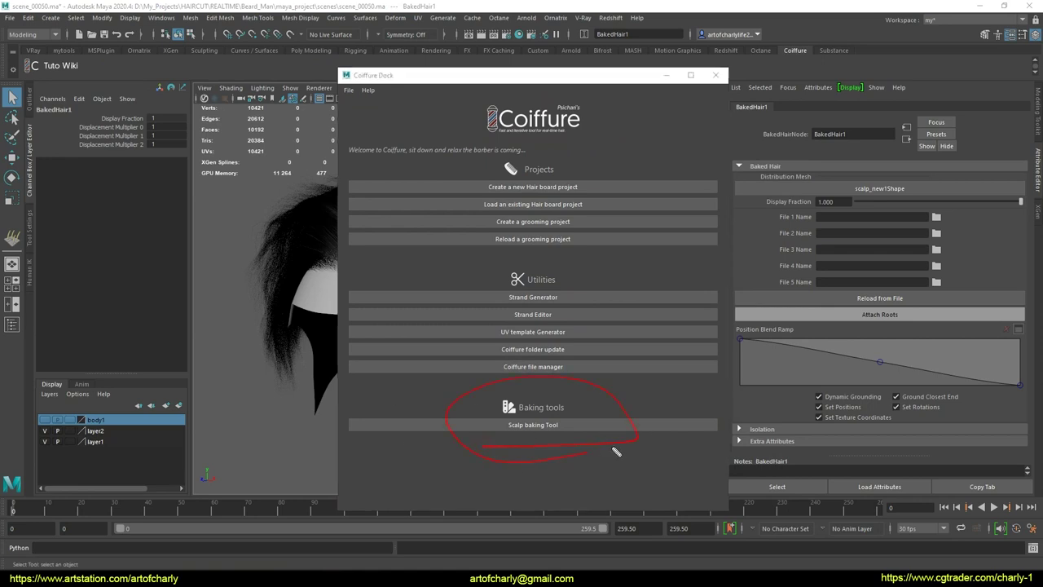
pyautogui.click(555, 426)
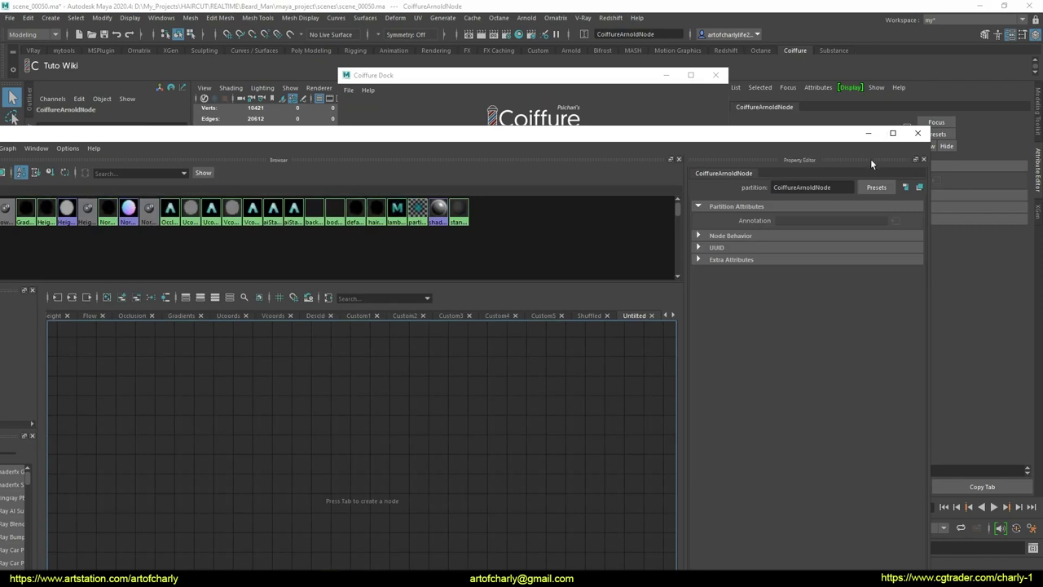
pyautogui.click(869, 134)
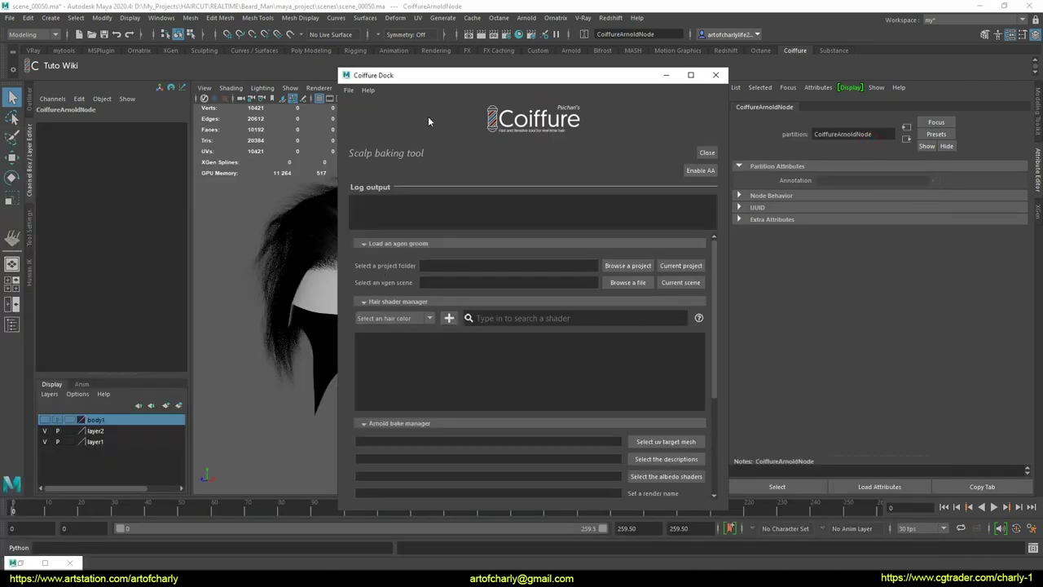
pyautogui.moveTo(510, 79); pyautogui.dragTo(740, 70)
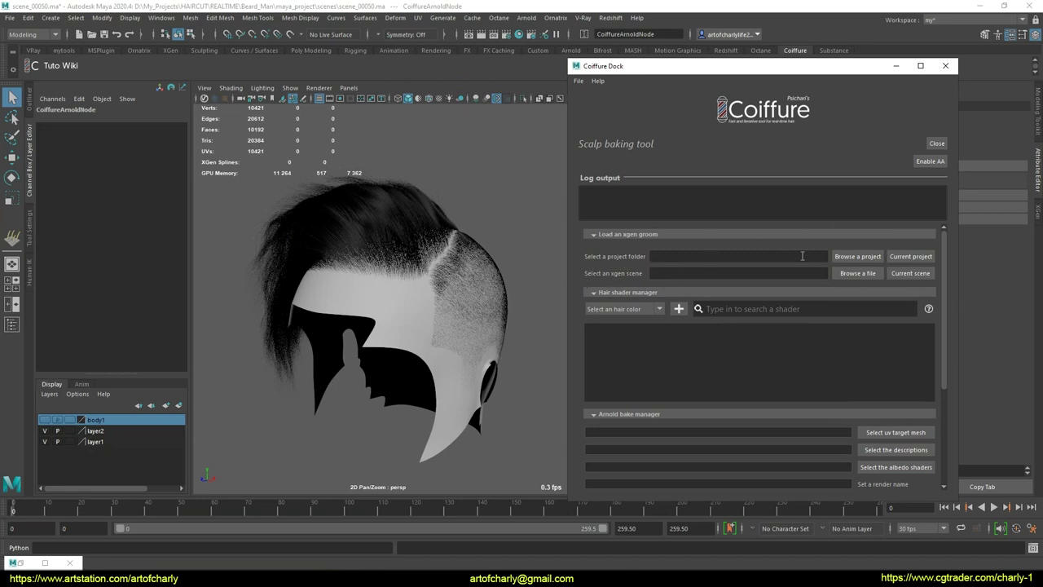
# - Use the current project and scene as the groom source and create the Medium_Brown_001 hair shader
pyautogui.click(909, 256)
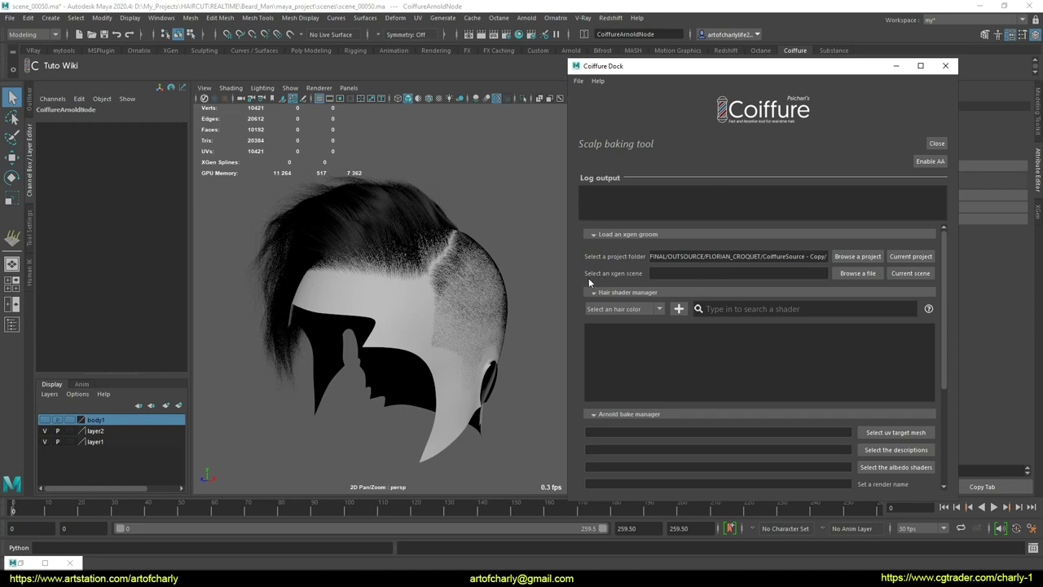
pyautogui.click(921, 276)
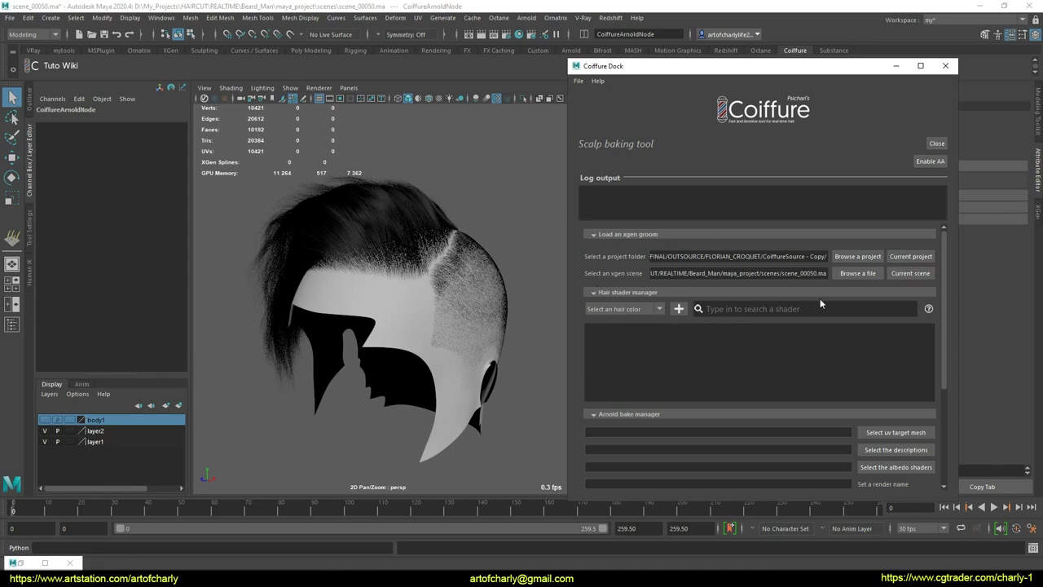
pyautogui.click(624, 309)
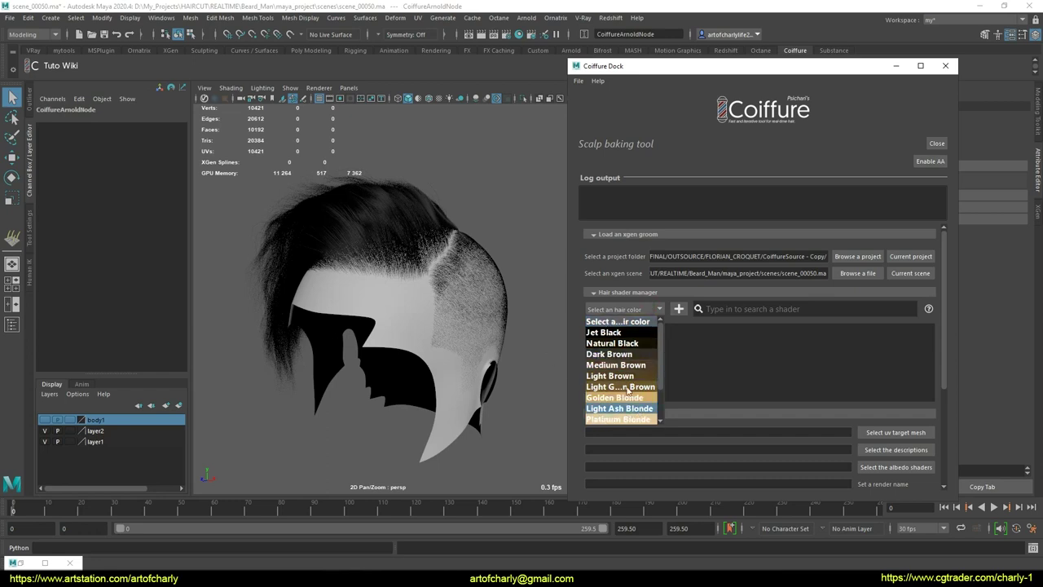
pyautogui.click(625, 366)
pyautogui.click(679, 309)
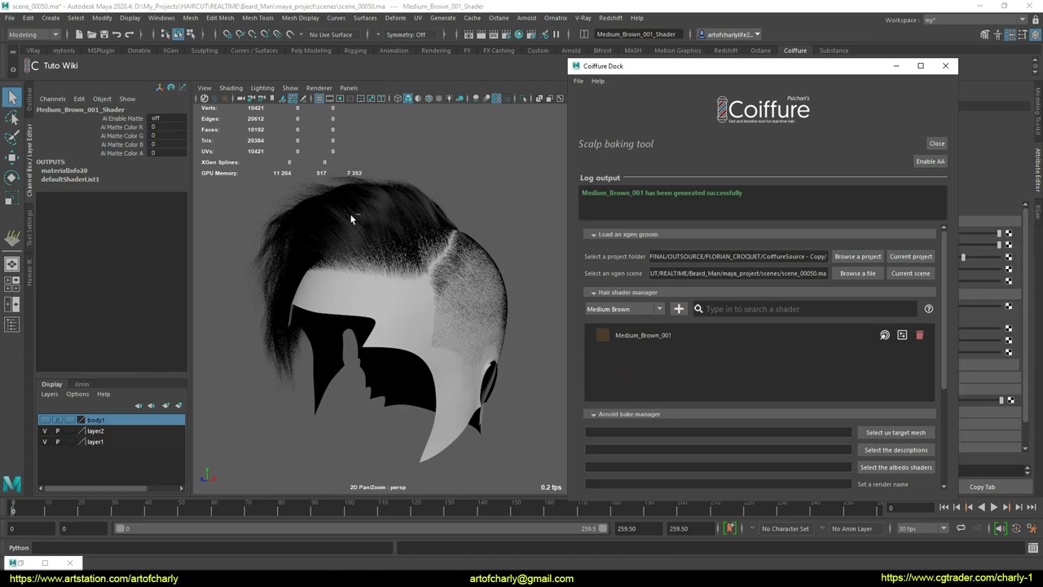
# - Assign the Medium_Brown_001 shader to the FurBall2 hair under scalp_new1
pyautogui.click(31, 108)
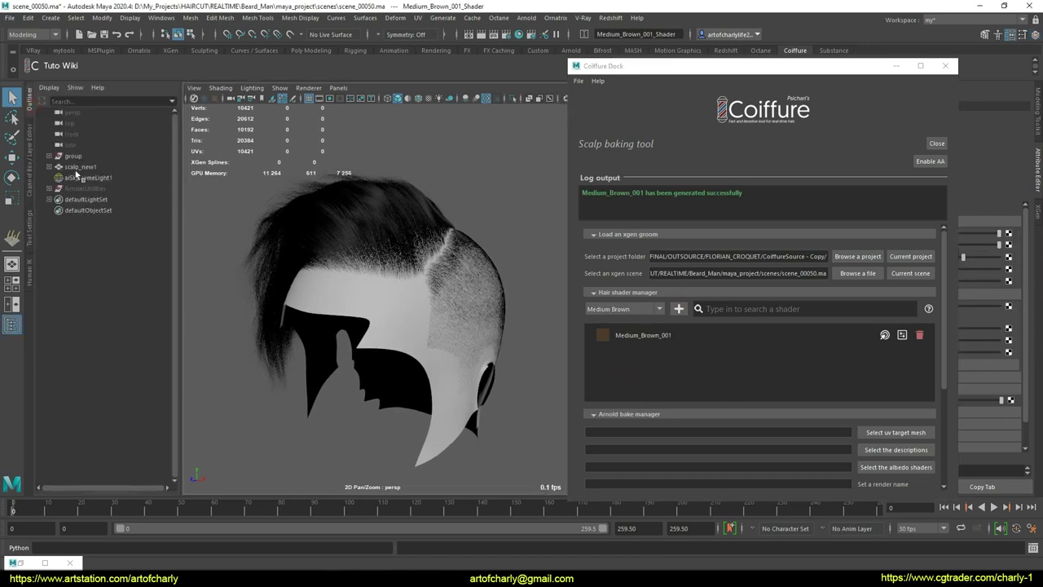
pyautogui.click(49, 166)
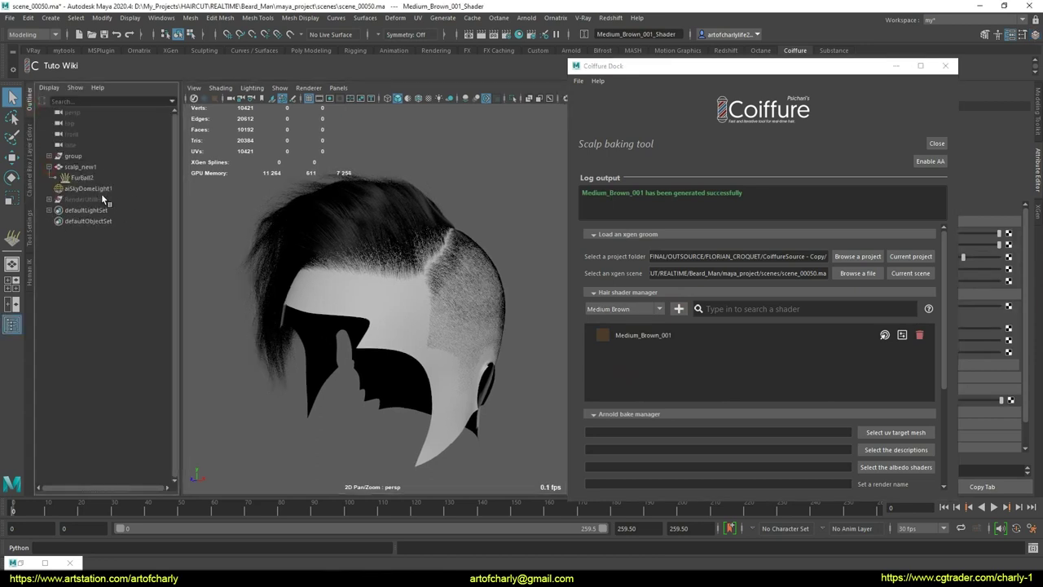
pyautogui.click(88, 178)
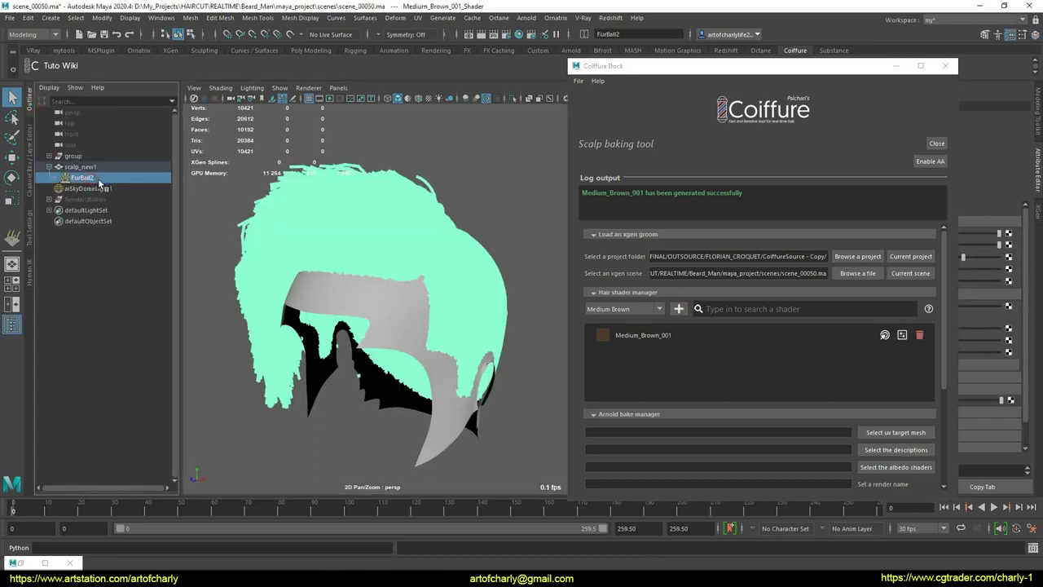
pyautogui.click(885, 335)
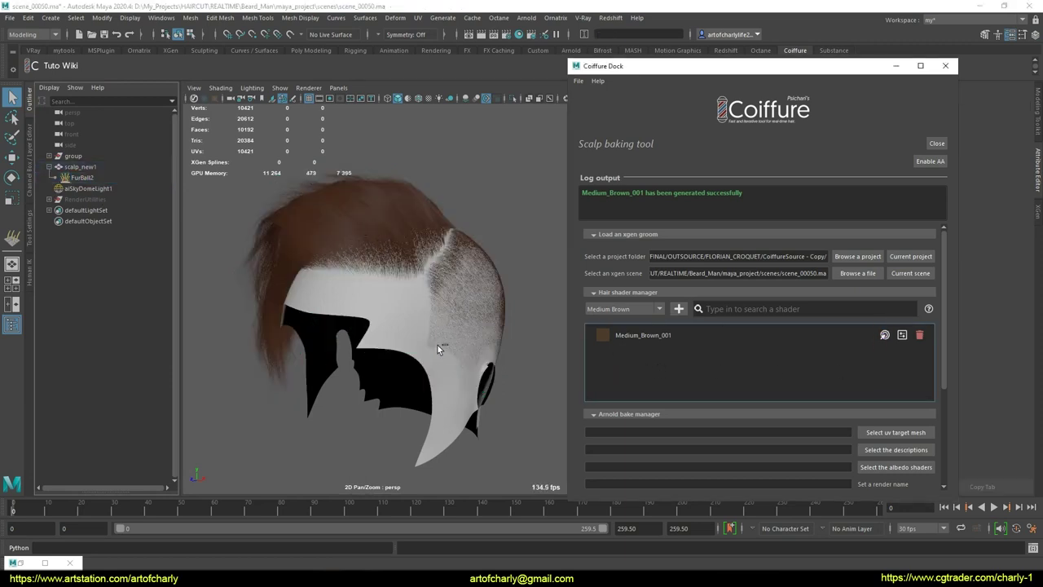
pyautogui.moveTo(437, 345)
pyautogui.keyDown('alt'); pyautogui.mouseDown()
pyautogui.moveTo(307, 298)
pyautogui.moveTo(463, 283)
pyautogui.moveTo(263, 314)
pyautogui.mouseUp(); pyautogui.keyUp('alt')
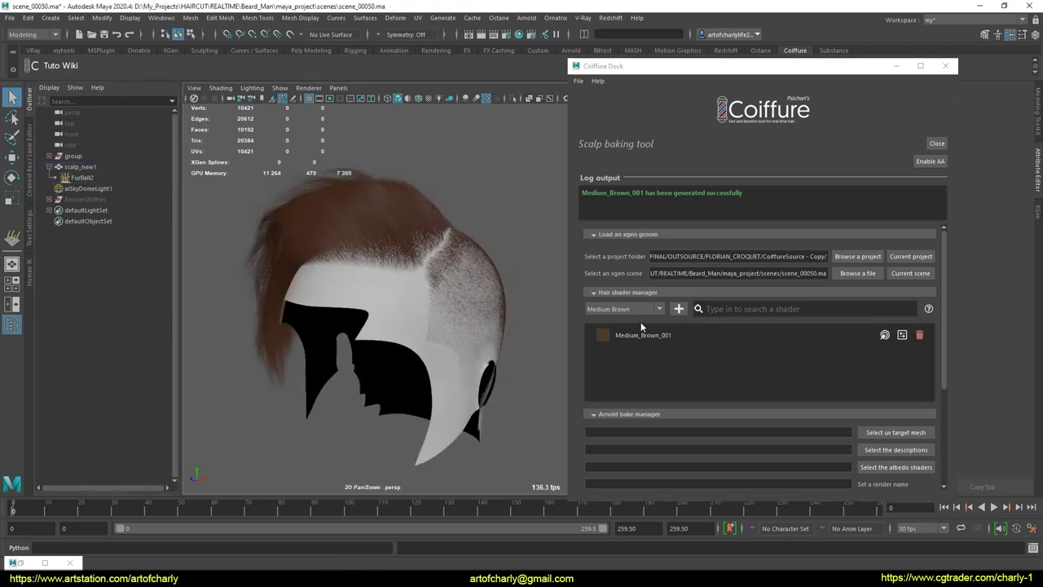
pyautogui.moveTo(946, 318); pyautogui.dragTo(946, 390)
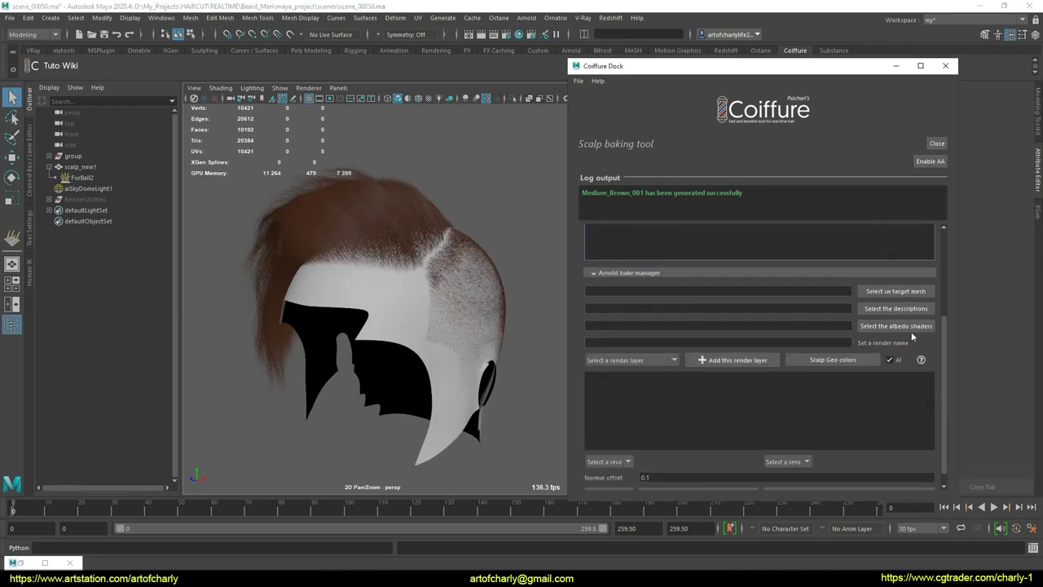
# - Set scalp_new1 as UV target, FurBall2 as the description, and its shader as albedo
pyautogui.click(453, 427)
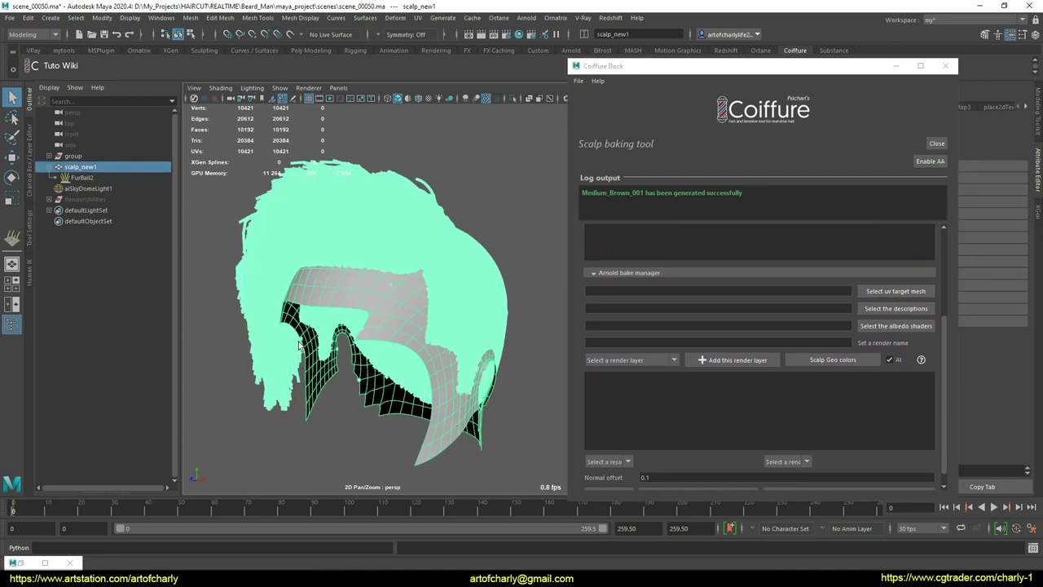
pyautogui.click(896, 291)
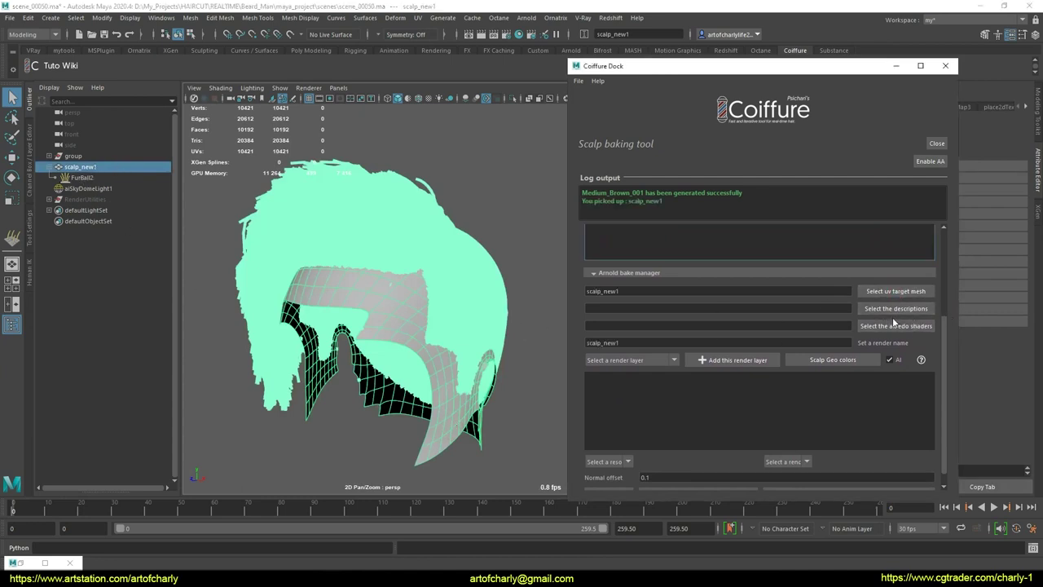
pyautogui.click(81, 177)
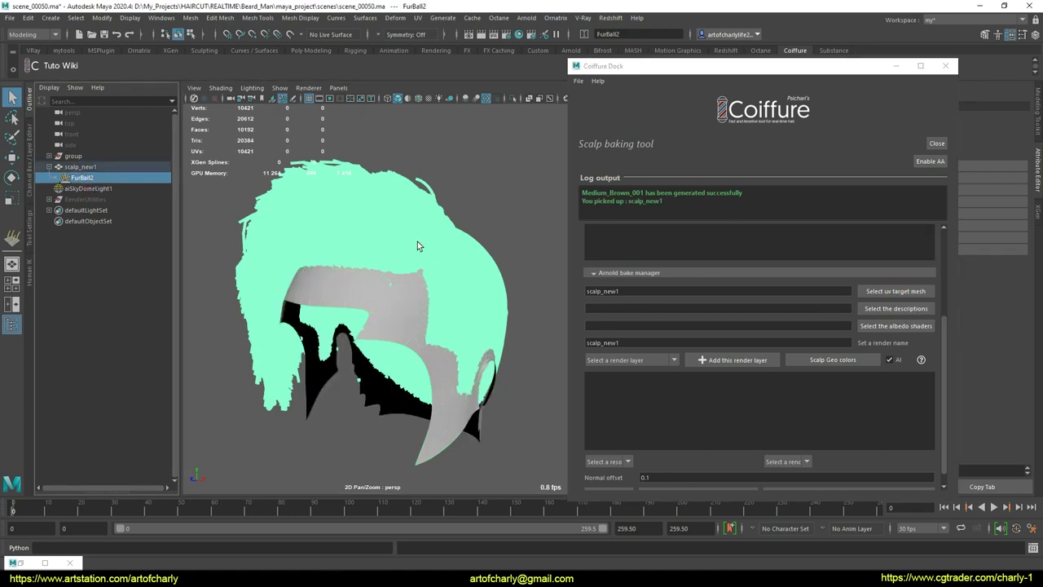
pyautogui.click(895, 309)
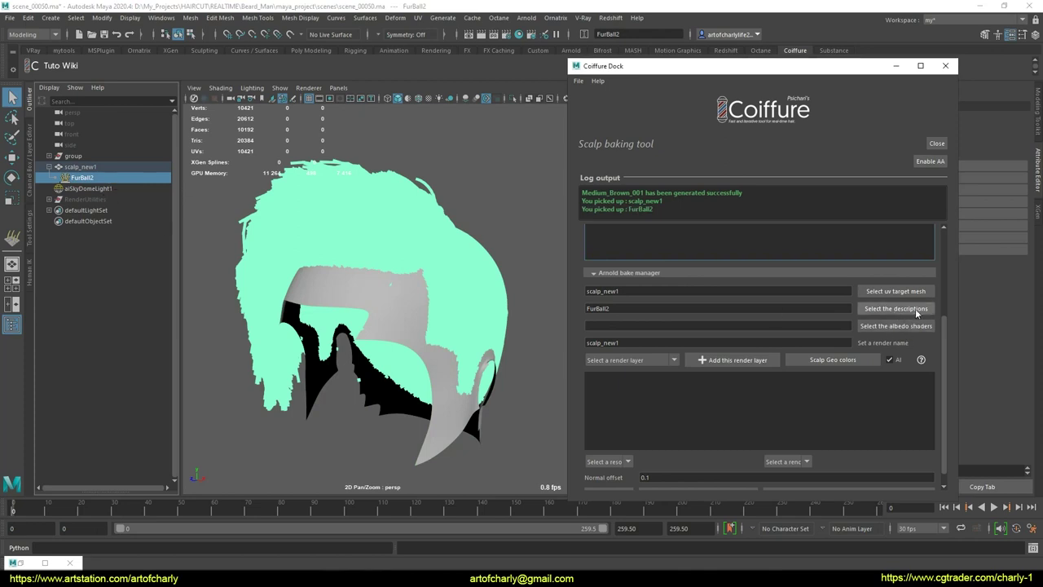
pyautogui.click(890, 326)
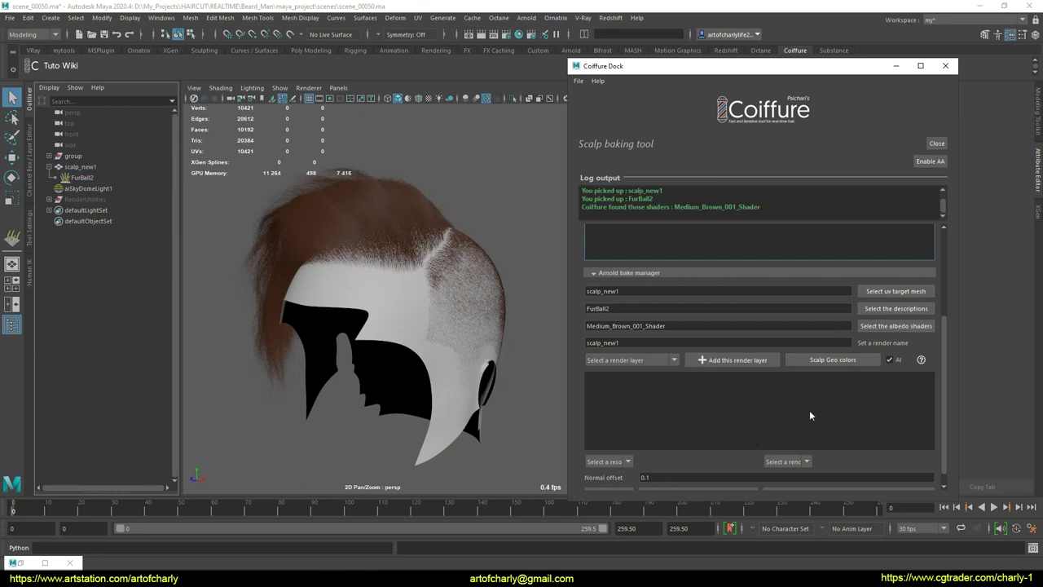
# - Add Albedo, Alpha, Normal and Height map bake layers to the bake list
pyautogui.moveTo(946, 365); pyautogui.dragTo(945, 391)
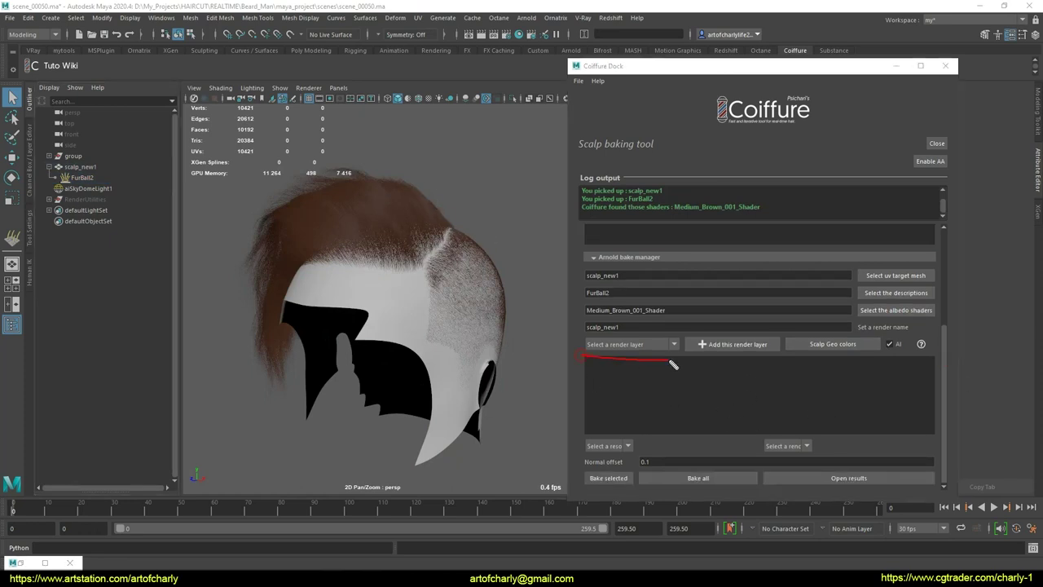
pyautogui.click(649, 344)
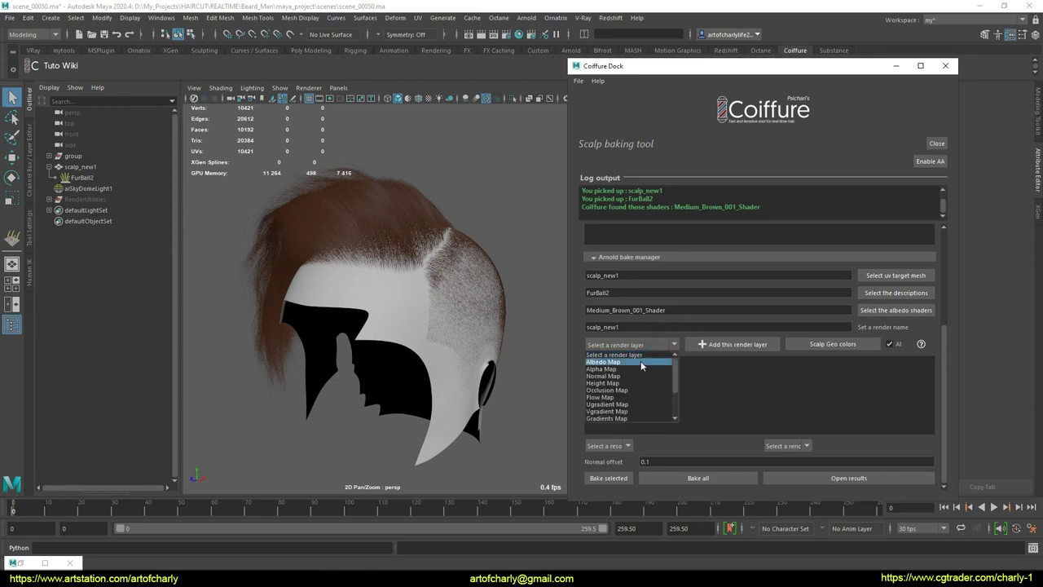
pyautogui.click(640, 362)
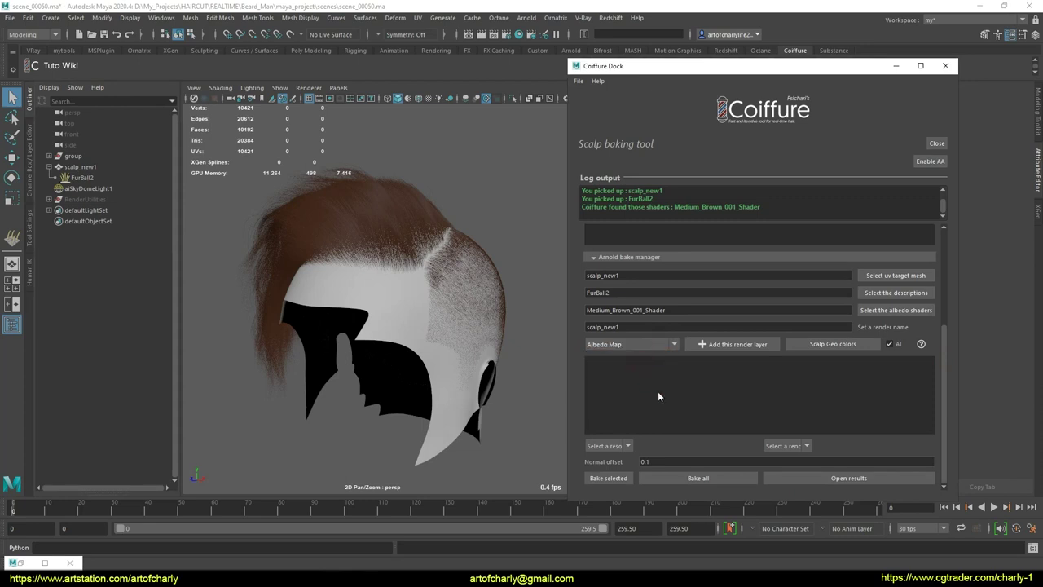
pyautogui.click(715, 345)
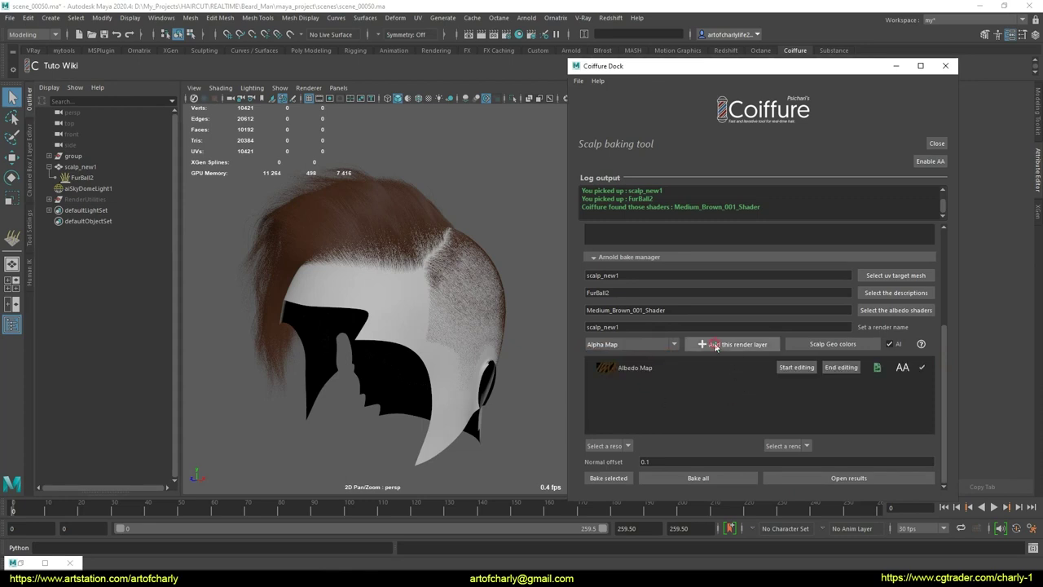
pyautogui.click(715, 346)
pyautogui.click(715, 346)
pyautogui.click(715, 346)
# - Add the Ugradient and remaining map layers, then scroll to review the bake list
pyautogui.click(715, 346)
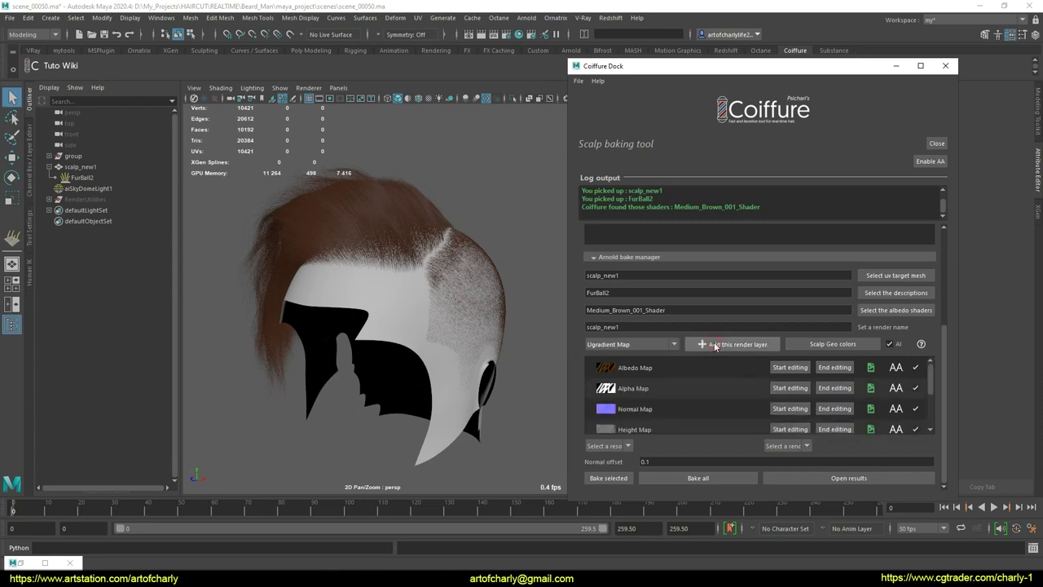
pyautogui.click(715, 345)
pyautogui.click(714, 346)
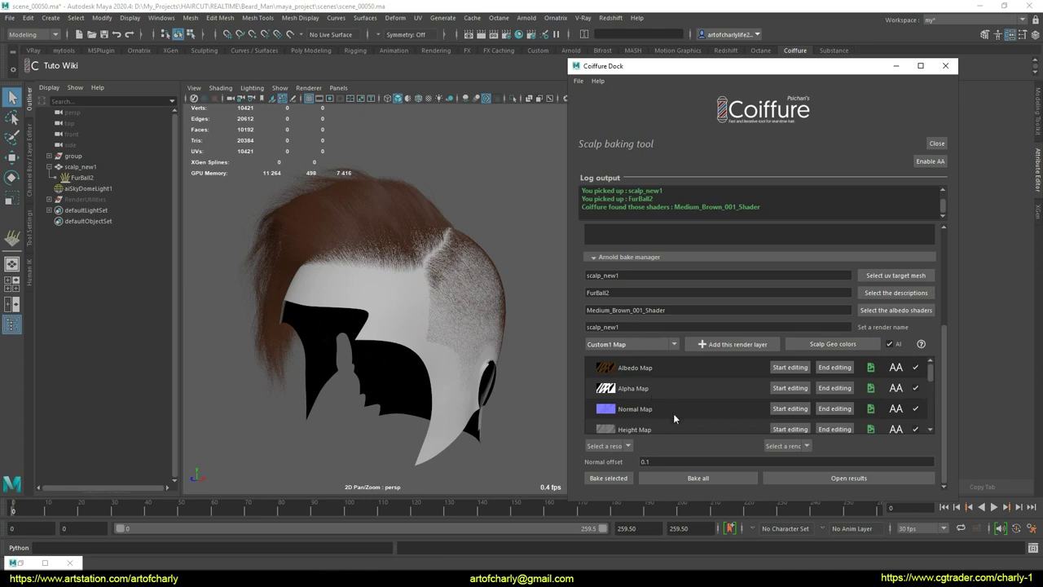
pyautogui.scroll(-3, 674, 414)
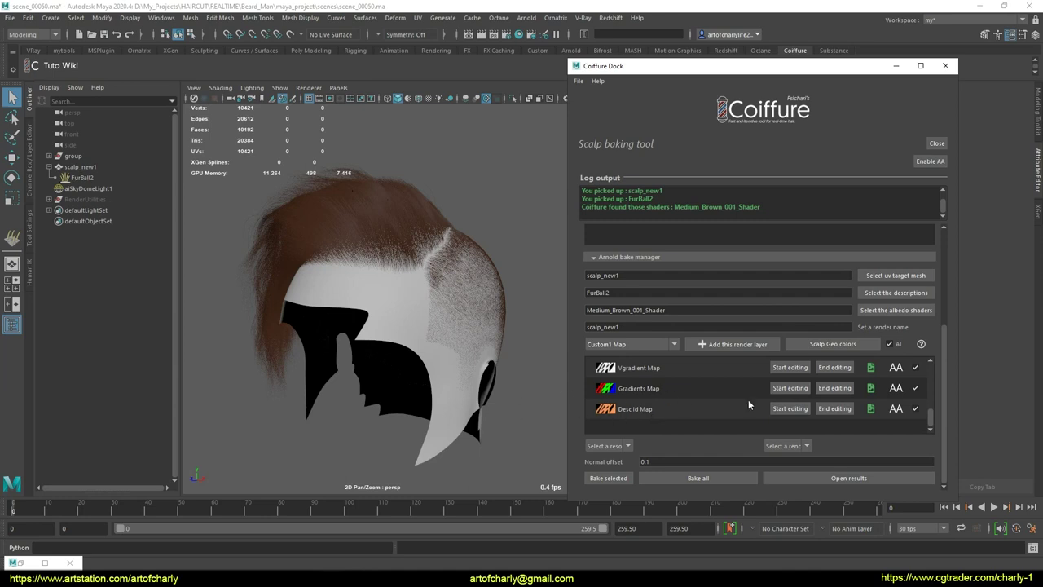
pyautogui.scroll(2, 703, 404)
pyautogui.scroll(-2, 738, 430)
# - Set the scalp bake resolution to 2048 and the render quality to Low
pyautogui.click(619, 446)
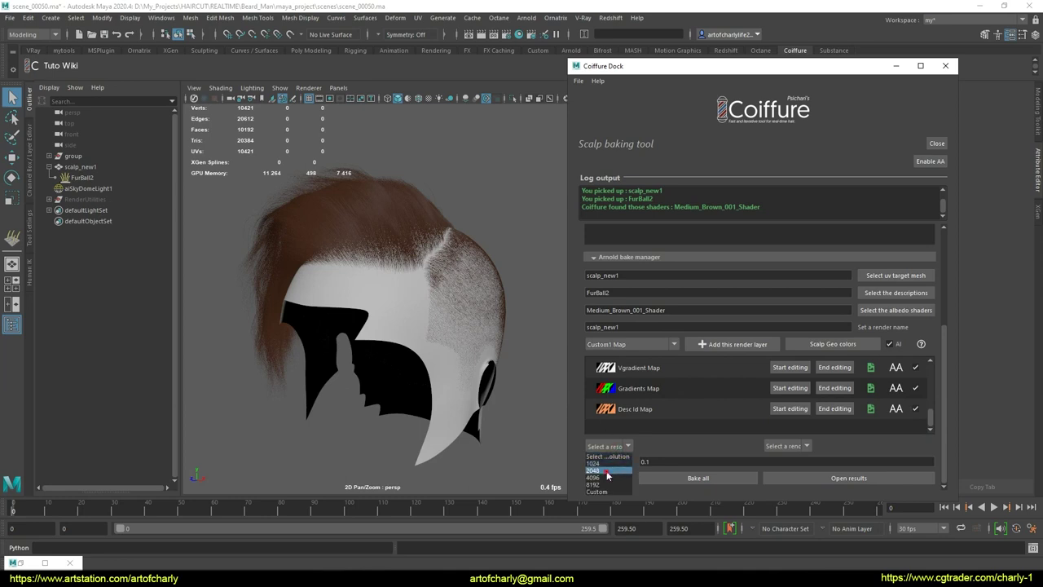
pyautogui.click(606, 470)
pyautogui.click(800, 450)
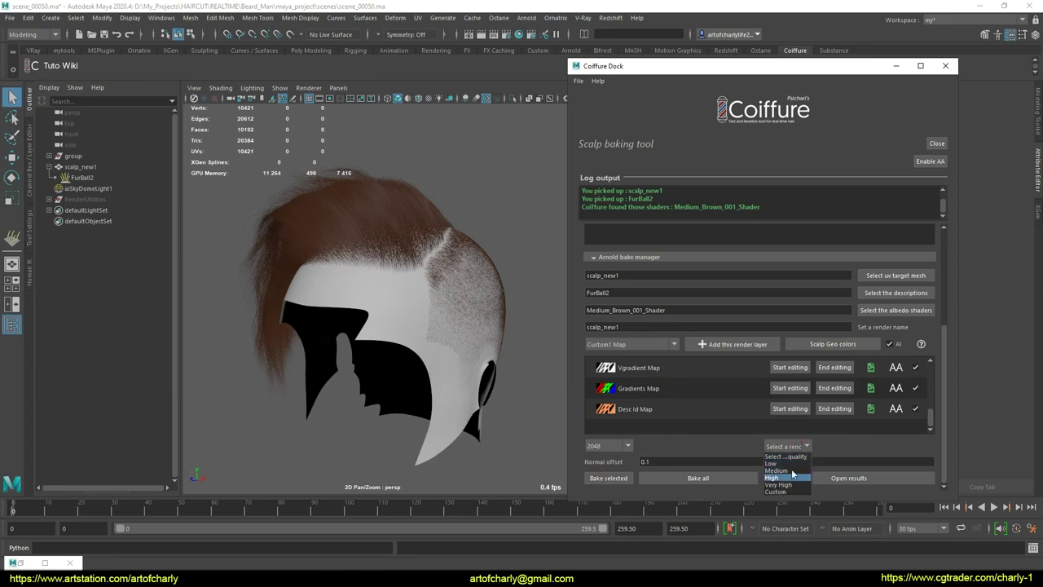
pyautogui.click(789, 463)
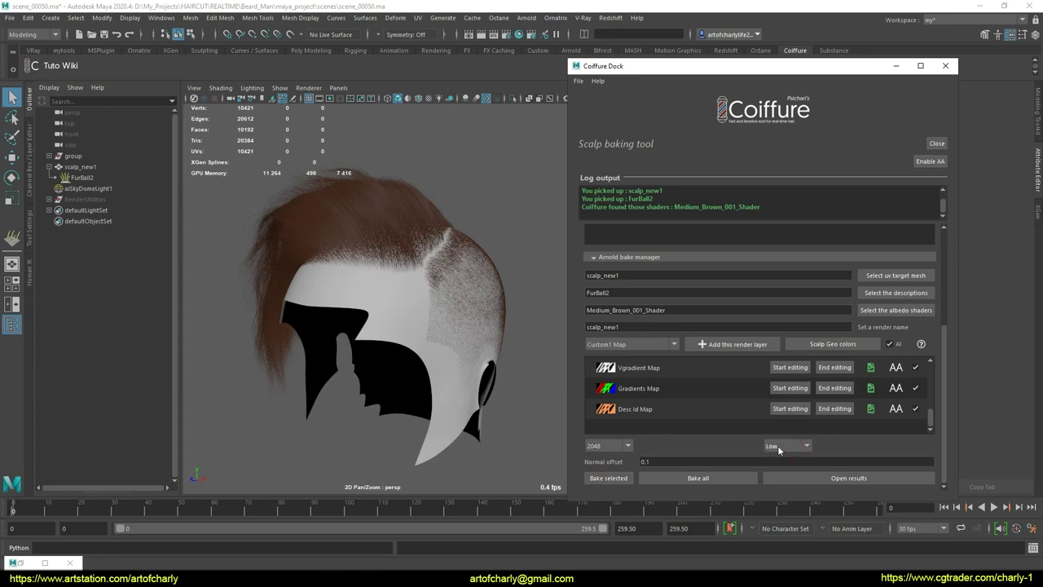
pyautogui.click(509, 36)
# - Keep GPU as Arnold's render device in the System settings
pyautogui.click(445, 162)
pyautogui.click(448, 189)
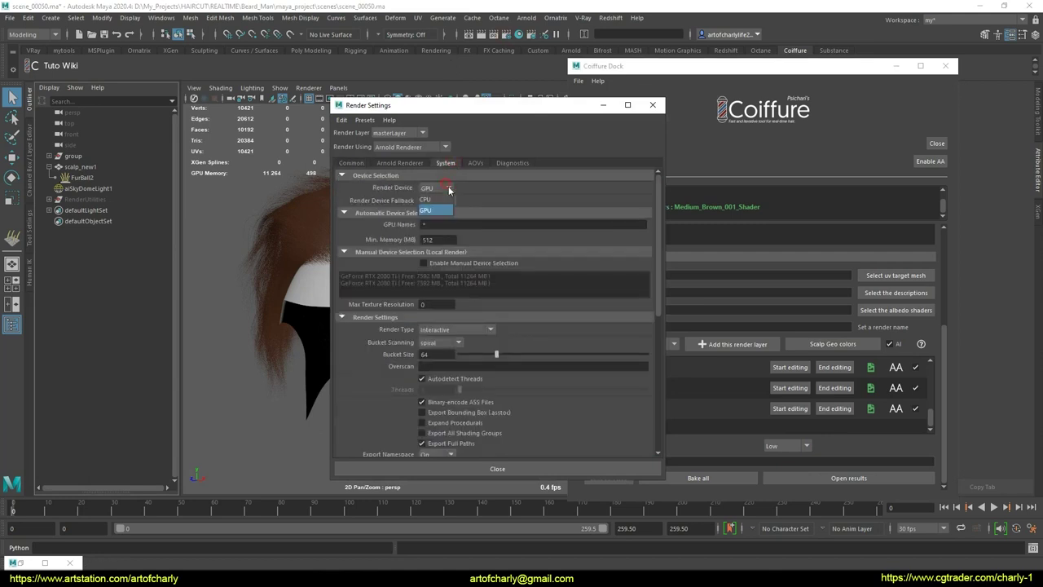
pyautogui.click(432, 208)
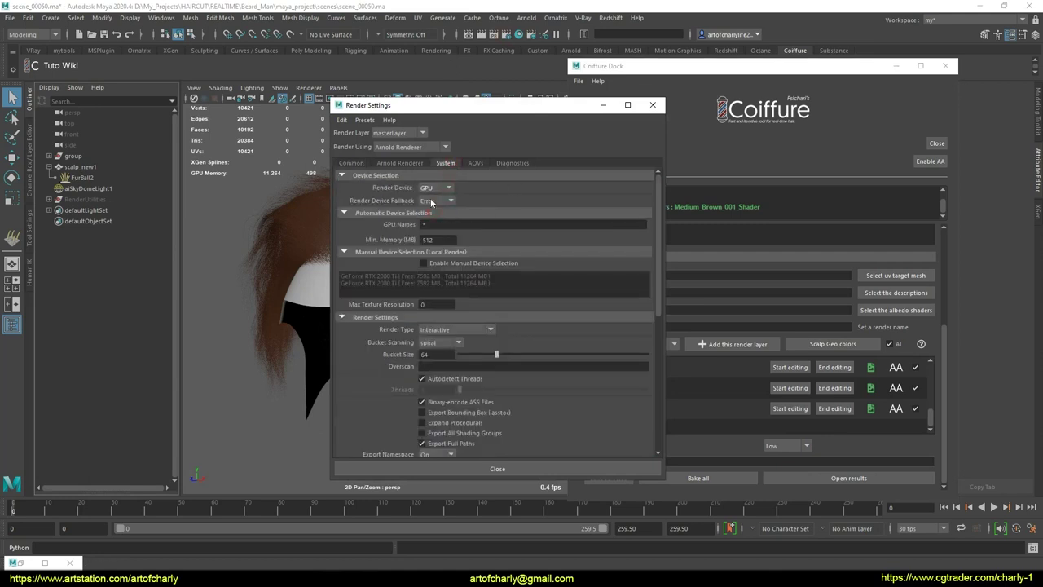
# - Set Max. Camera (AA) samples to 4 and disable Adaptive Sampling
pyautogui.click(399, 163)
pyautogui.click(415, 305)
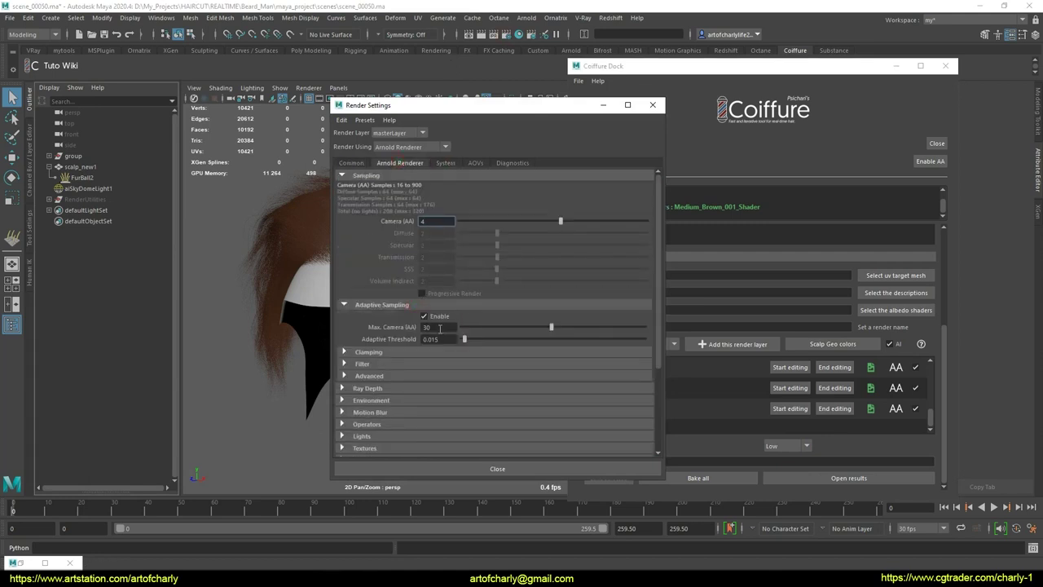
pyautogui.press('Tab')
pyautogui.write('4')
pyautogui.press('Tab')
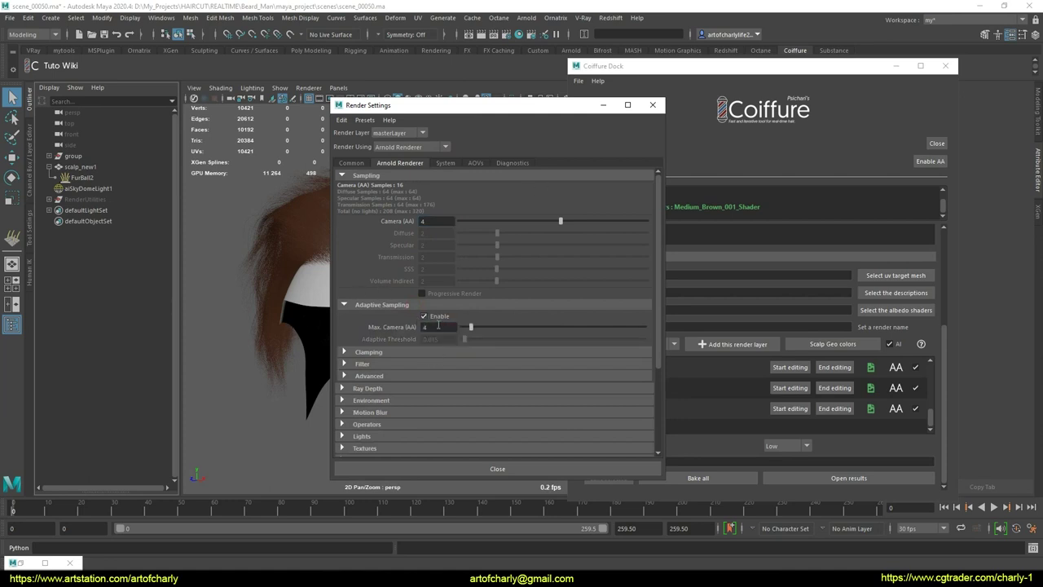
pyautogui.click(424, 316)
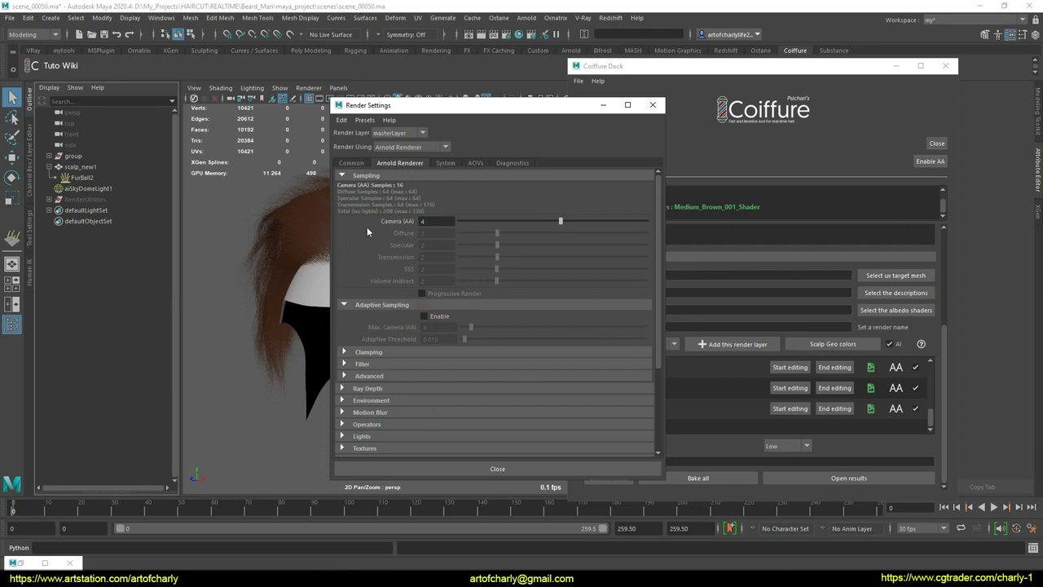
# - Close Render Settings and change the scalp bake's Normal offset to 10
pyautogui.click(653, 104)
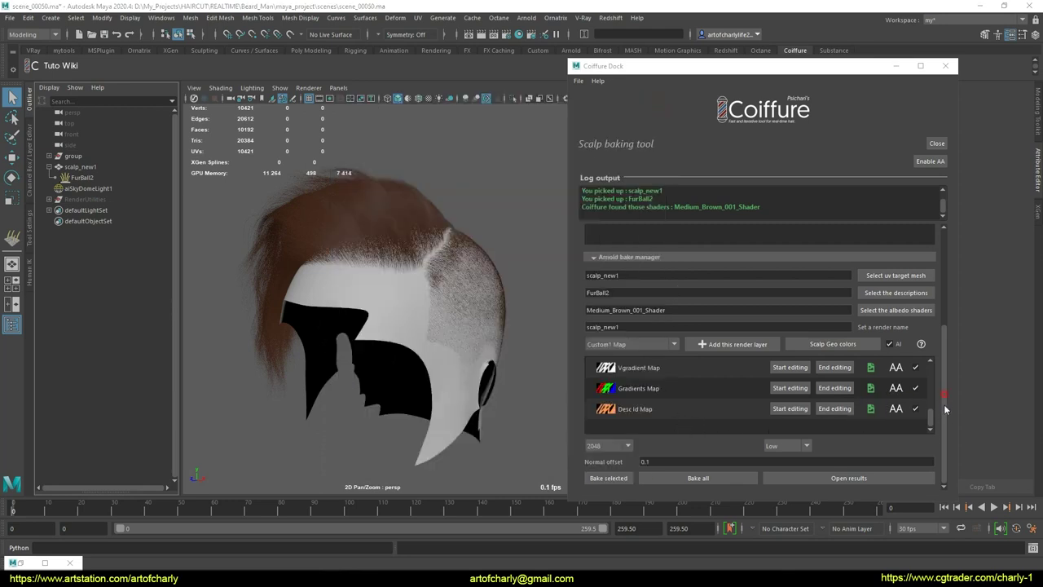
pyautogui.moveTo(656, 463); pyautogui.dragTo(560, 459)
pyautogui.write('10')
pyautogui.click(561, 460)
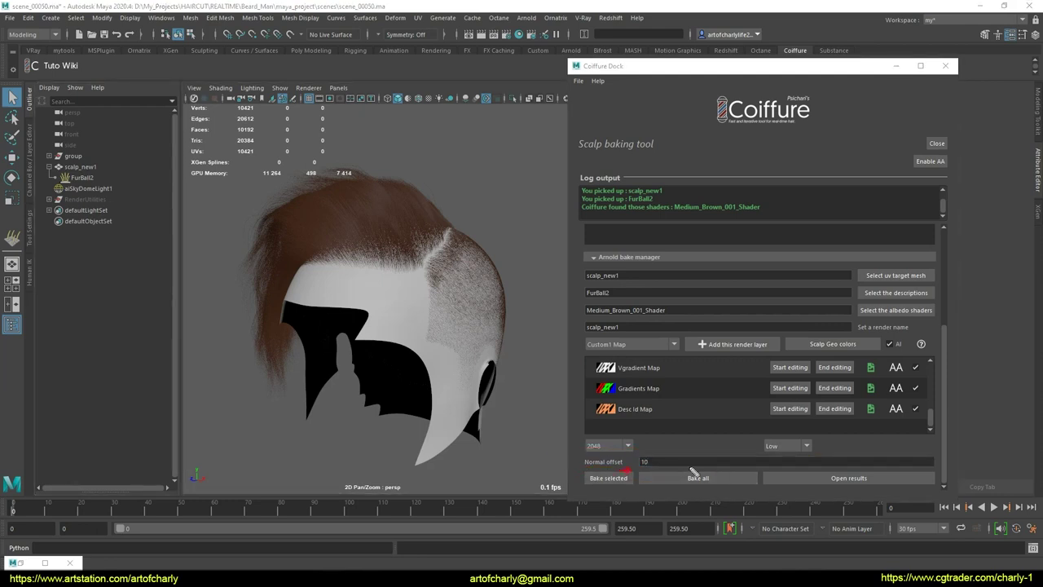
# - Orbit around the head to inspect the hair and move the Coiffure window aside
pyautogui.moveTo(444, 316)
pyautogui.keyDown('alt'); pyautogui.mouseDown()
pyautogui.moveTo(440, 327)
pyautogui.moveTo(452, 279)
pyautogui.moveTo(503, 361)
pyautogui.mouseUp(); pyautogui.keyUp('alt')
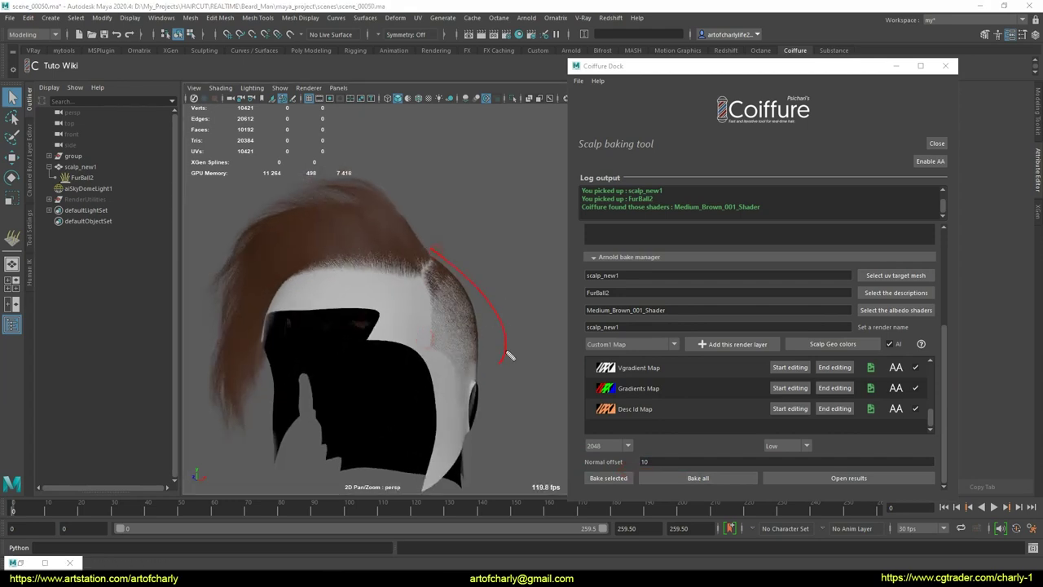
pyautogui.click(471, 278)
pyautogui.keyDown('alt'); pyautogui.moveTo(464, 275); pyautogui.dragTo(484, 338); pyautogui.keyUp('alt')
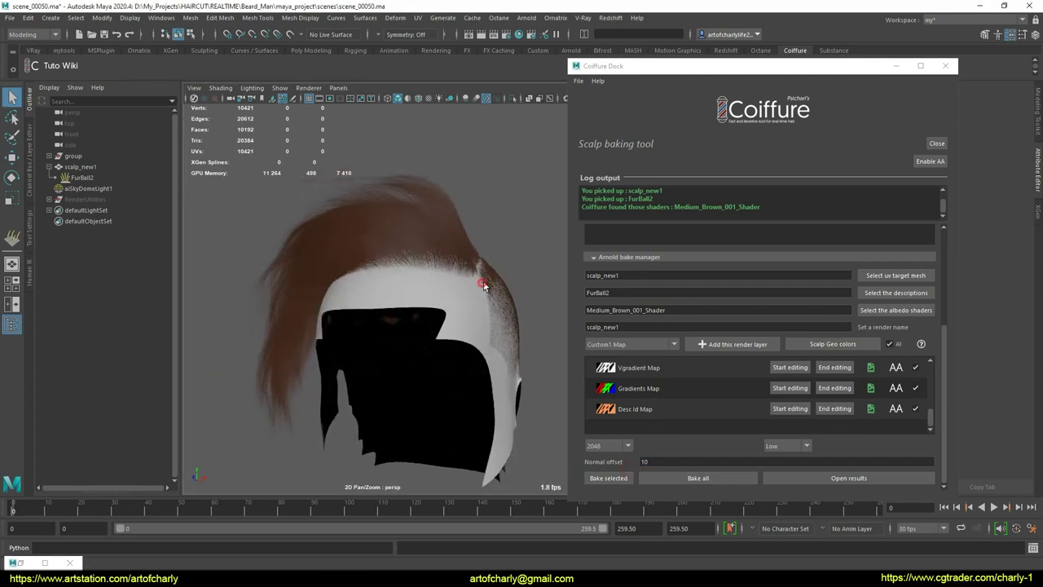
pyautogui.moveTo(186, 342)
pyautogui.mouseDown()
pyautogui.moveTo(503, 261)
pyautogui.moveTo(279, 298)
pyautogui.moveTo(721, 210)
pyautogui.moveTo(400, 276)
pyautogui.moveTo(344, 299)
pyautogui.moveTo(363, 293)
pyautogui.mouseUp()
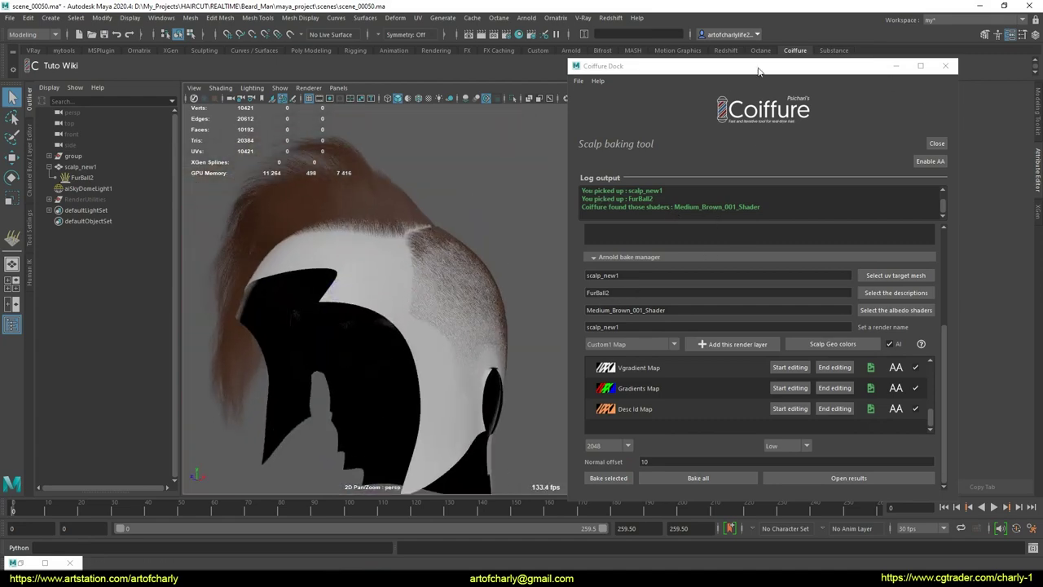
pyautogui.moveTo(758, 71)
pyautogui.mouseDown()
pyautogui.moveTo(377, 128)
pyautogui.moveTo(546, 249)
pyautogui.moveTo(532, 242)
pyautogui.mouseUp()
# - Add an Ornatrix Length operator above BakedHair1 and inspect the shortened hair
pyautogui.click(644, 134)
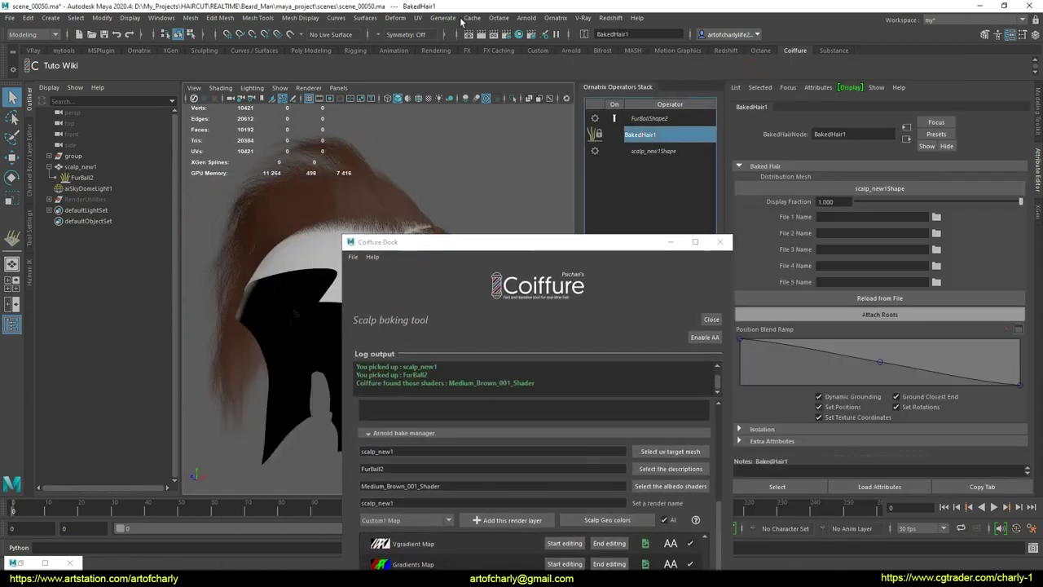
pyautogui.click(556, 17)
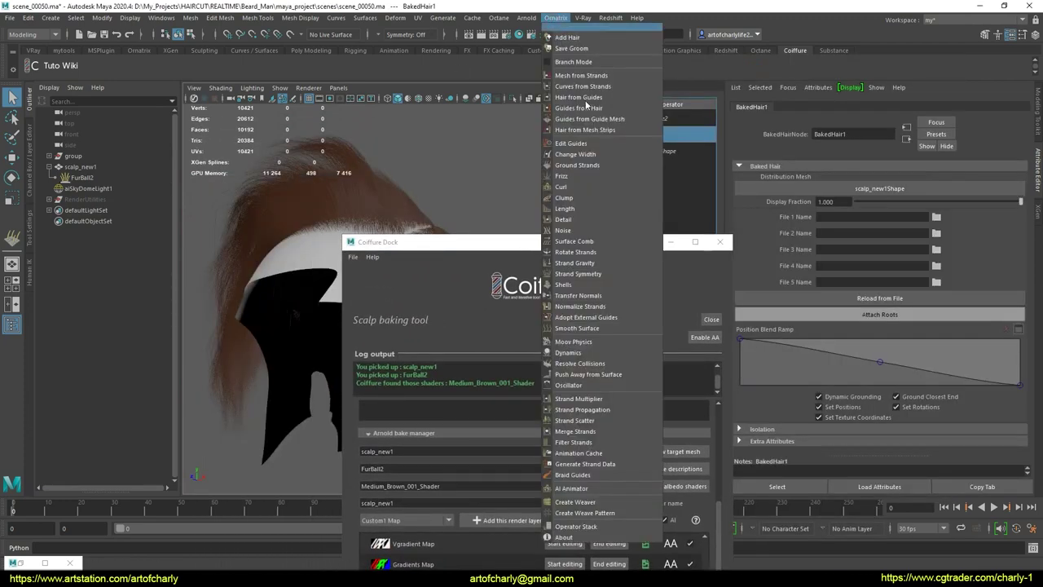
pyautogui.click(586, 210)
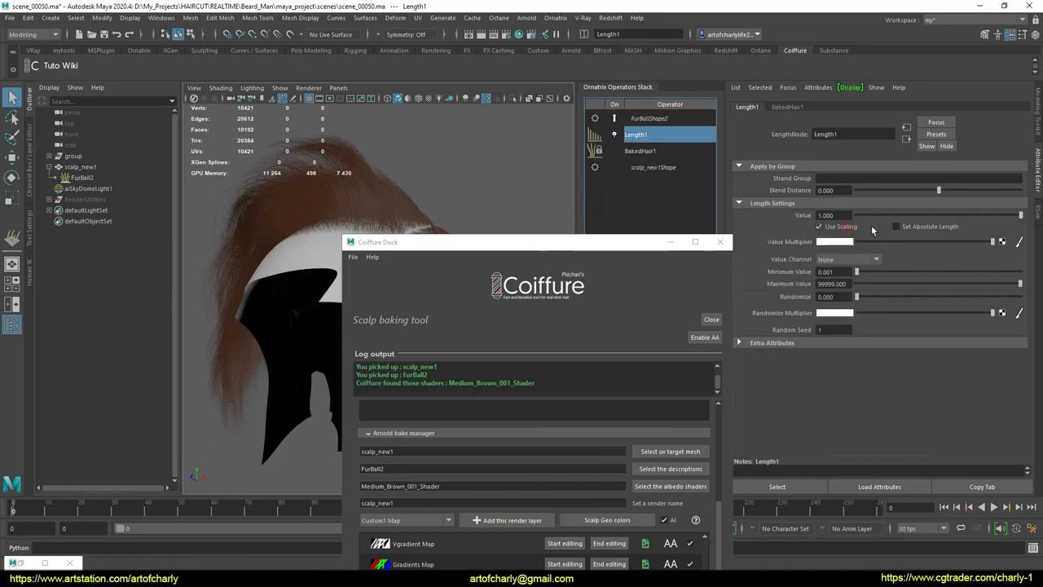
pyautogui.moveTo(531, 242); pyautogui.dragTo(868, 265)
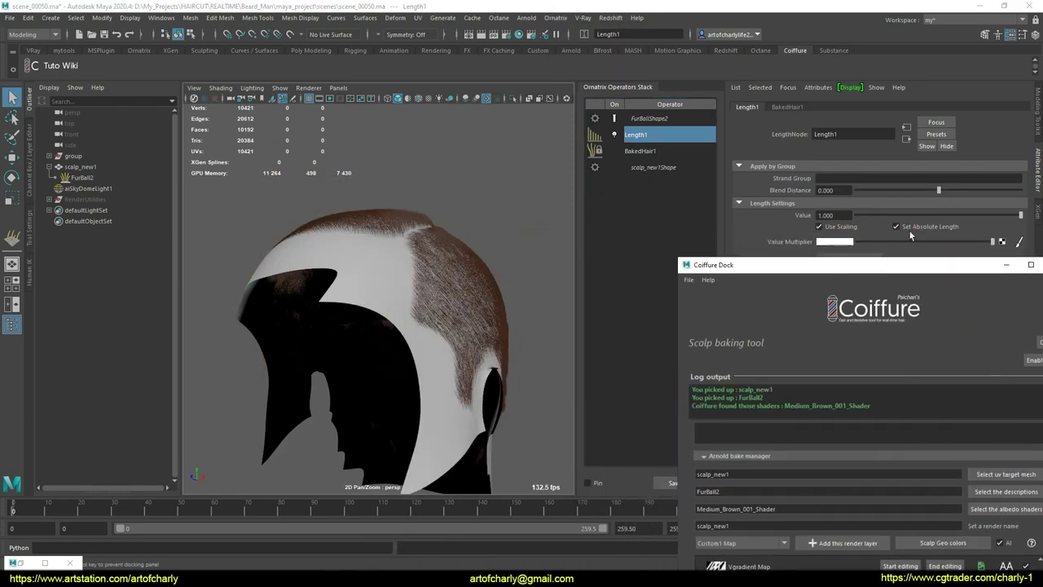
pyautogui.moveTo(427, 249)
pyautogui.keyDown('alt'); pyautogui.mouseDown()
pyautogui.moveTo(603, 263)
pyautogui.moveTo(508, 275)
pyautogui.moveTo(360, 354)
pyautogui.mouseUp(); pyautogui.keyUp('alt')
pyautogui.moveTo(299, 345)
pyautogui.keyDown('alt'); pyautogui.mouseDown()
pyautogui.moveTo(478, 350)
pyautogui.moveTo(461, 396)
pyautogui.moveTo(240, 361)
pyautogui.moveTo(427, 345)
pyautogui.mouseUp(); pyautogui.keyUp('alt')
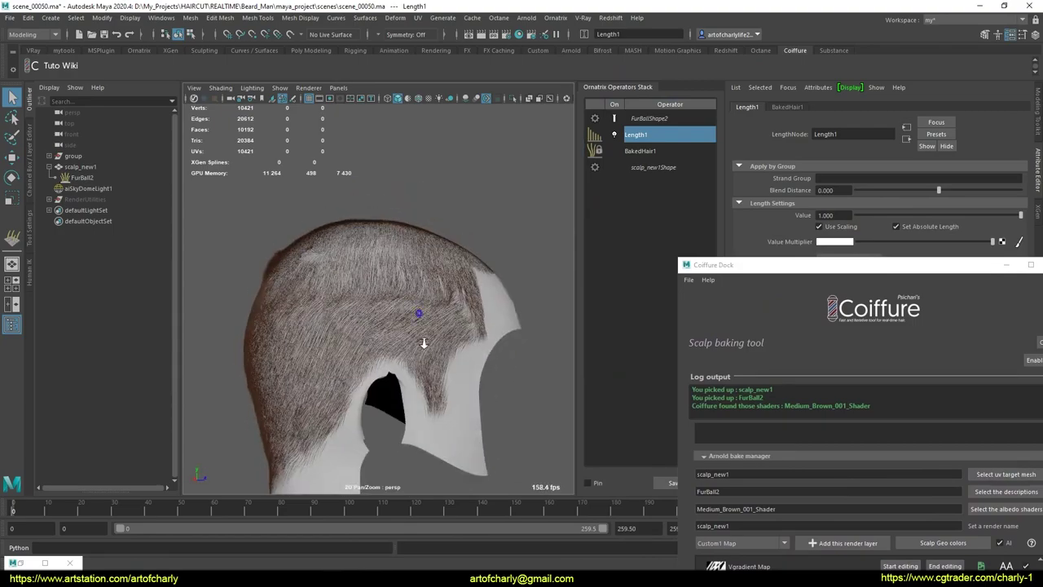
pyautogui.scroll(3, 407, 351)
pyautogui.scroll(2, 388, 357)
pyautogui.scroll(2, 408, 363)
pyautogui.scroll(-1, 445, 372)
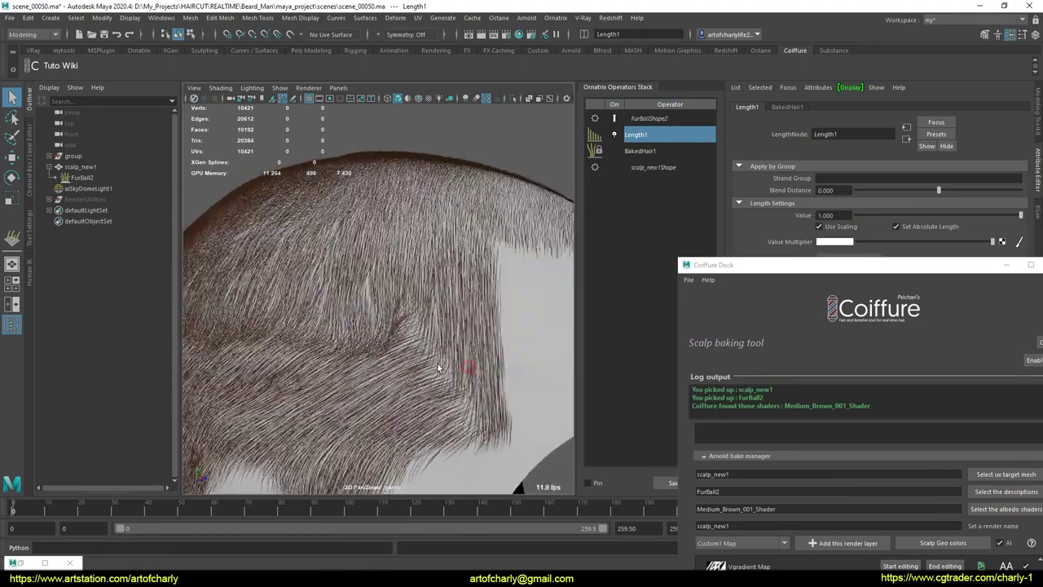
pyautogui.scroll(-2, 465, 326)
pyautogui.scroll(-1, 471, 281)
pyautogui.keyDown('alt'); pyautogui.moveTo(468, 275); pyautogui.dragTo(482, 277); pyautogui.keyUp('alt')
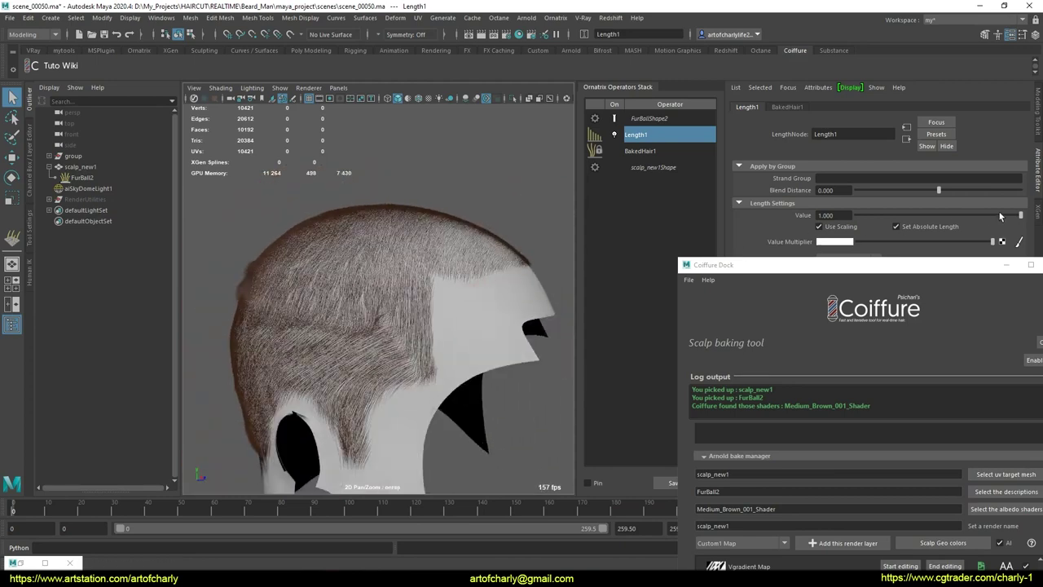
# - Adjust the absolute length to 0.49, inspect the scalp, and bring up Length1's menu to delete it
pyautogui.moveTo(1001, 216)
pyautogui.mouseDown()
pyautogui.moveTo(922, 215)
pyautogui.moveTo(936, 214)
pyautogui.mouseUp()
pyautogui.moveTo(489, 317)
pyautogui.keyDown('alt'); pyautogui.mouseDown()
pyautogui.moveTo(210, 343)
pyautogui.moveTo(396, 317)
pyautogui.moveTo(312, 246)
pyautogui.moveTo(313, 226)
pyautogui.moveTo(325, 295)
pyautogui.moveTo(240, 274)
pyautogui.moveTo(249, 258)
pyautogui.moveTo(449, 272)
pyautogui.moveTo(406, 279)
pyautogui.moveTo(404, 293)
pyautogui.moveTo(318, 354)
pyautogui.moveTo(362, 362)
pyautogui.moveTo(352, 389)
pyautogui.moveTo(481, 400)
pyautogui.moveTo(466, 378)
pyautogui.moveTo(326, 321)
pyautogui.moveTo(407, 330)
pyautogui.moveTo(426, 353)
pyautogui.moveTo(396, 348)
pyautogui.mouseUp(); pyautogui.keyUp('alt')
pyautogui.scroll(5, 322, 353)
pyautogui.scroll(-5, 459, 298)
pyautogui.scroll(5, 421, 282)
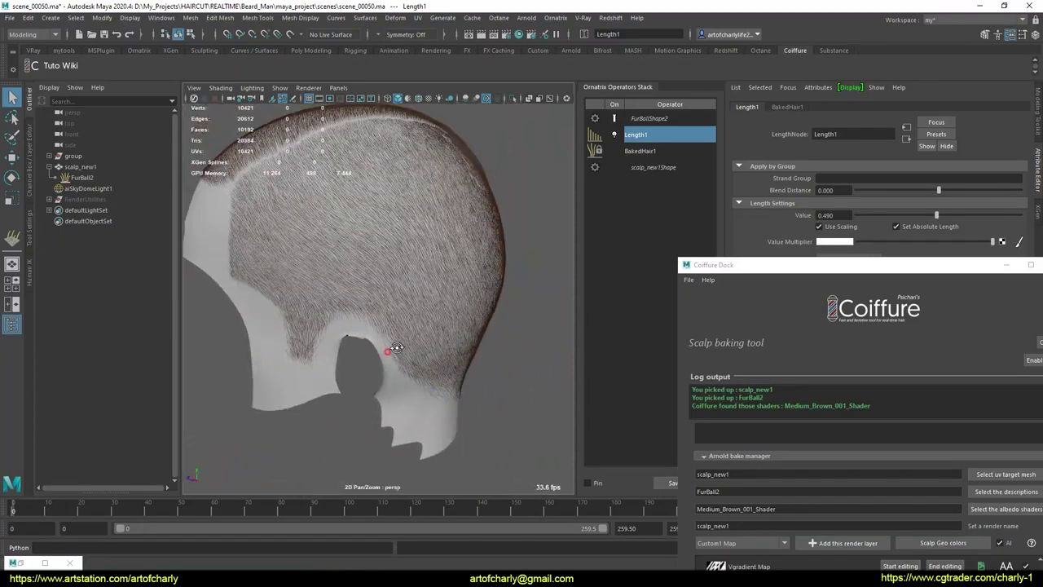
pyautogui.scroll(3, 399, 366)
pyautogui.scroll(2, 403, 388)
pyautogui.keyDown('alt'); pyautogui.moveTo(444, 317); pyautogui.dragTo(443, 344); pyautogui.keyUp('alt')
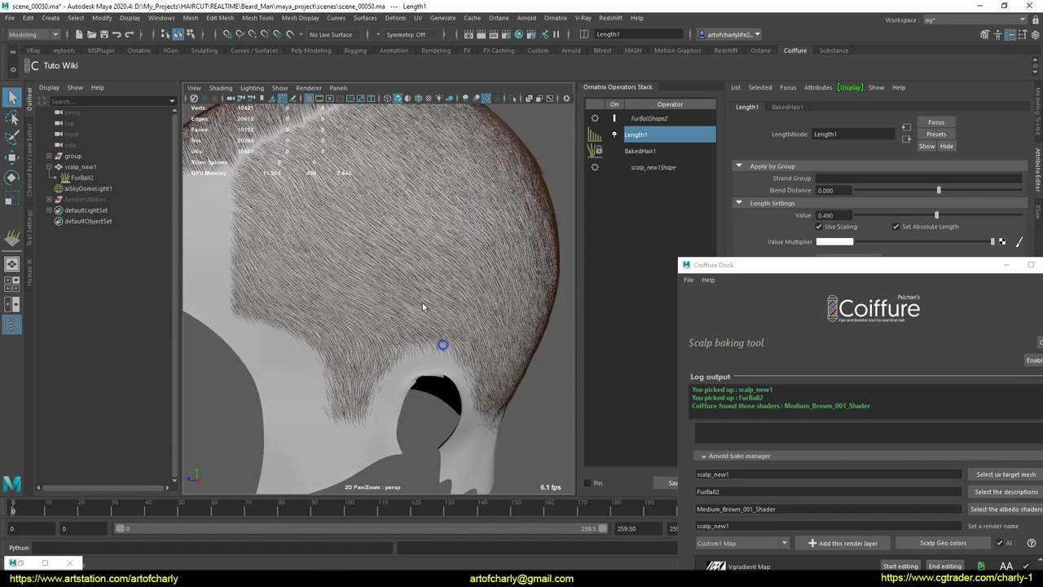
pyautogui.scroll(-4, 436, 326)
pyautogui.keyDown('alt'); pyautogui.moveTo(432, 302); pyautogui.dragTo(427, 307); pyautogui.keyUp('alt')
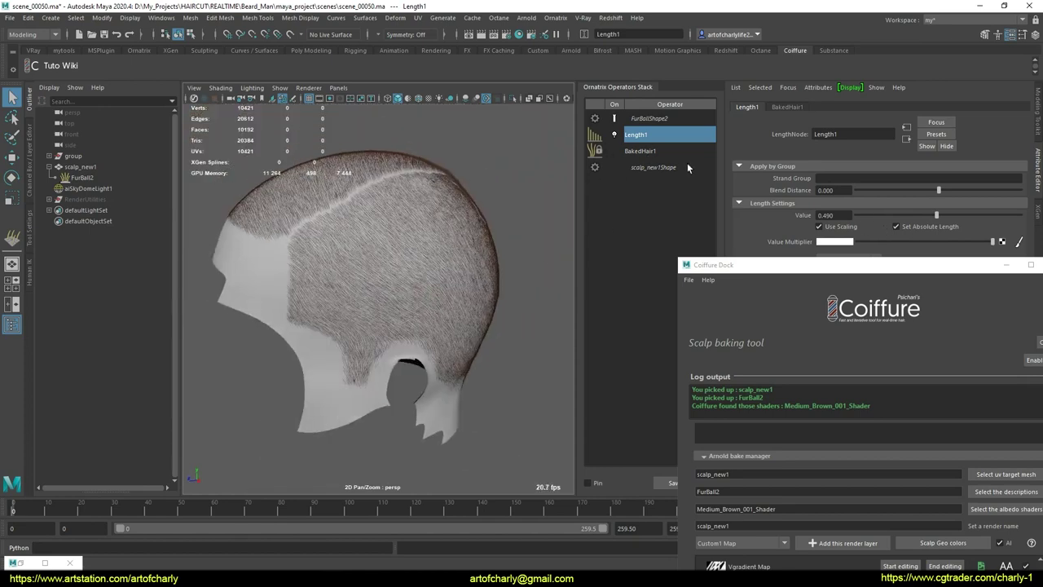
pyautogui.rightClick(656, 135)
pyautogui.click(690, 206)
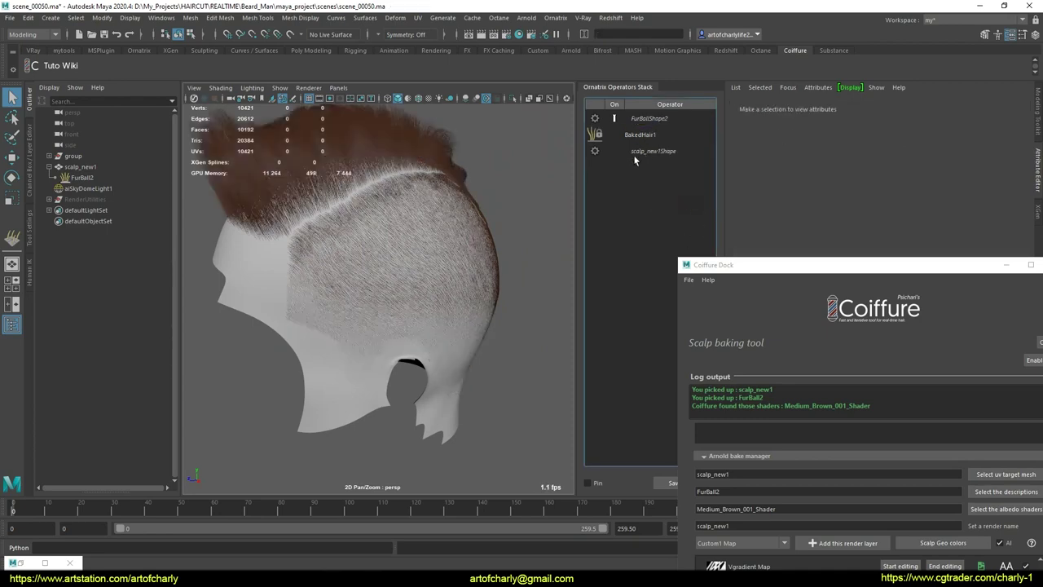
pyautogui.moveTo(351, 212)
pyautogui.keyDown('alt'); pyautogui.mouseDown()
pyautogui.moveTo(285, 210)
pyautogui.moveTo(396, 249)
pyautogui.moveTo(629, 214)
pyautogui.moveTo(734, 217)
pyautogui.moveTo(384, 233)
pyautogui.moveTo(177, 217)
pyautogui.moveTo(361, 242)
pyautogui.moveTo(309, 241)
pyautogui.moveTo(481, 236)
pyautogui.mouseUp(); pyautogui.keyUp('alt')
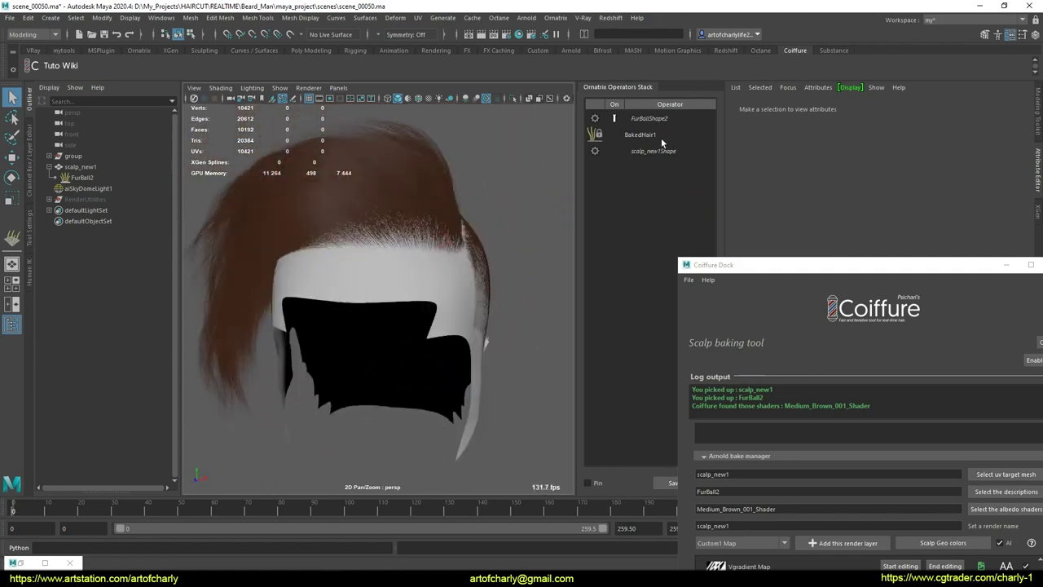
pyautogui.click(640, 134)
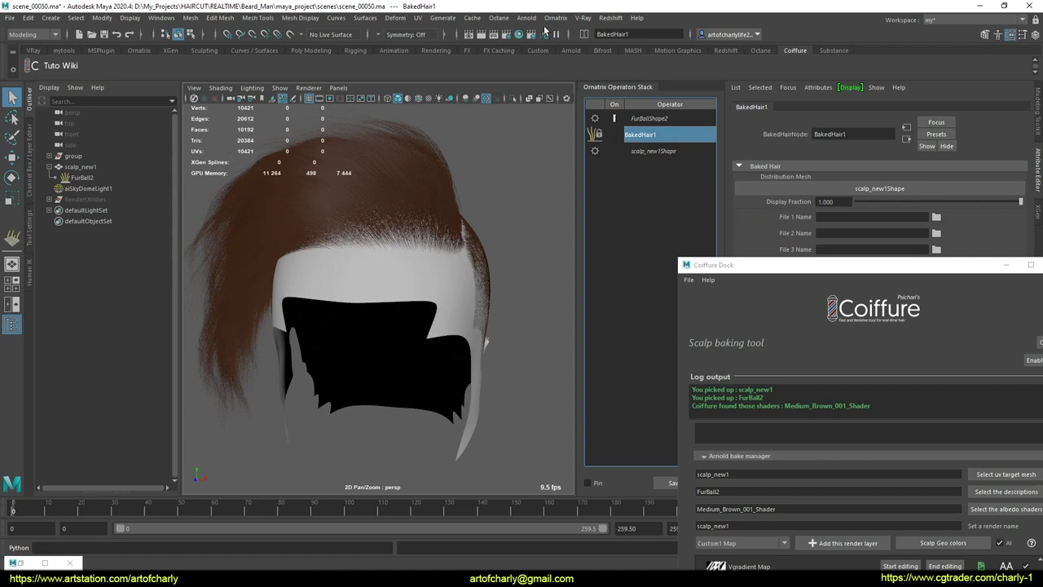
pyautogui.click(556, 17)
pyautogui.click(588, 207)
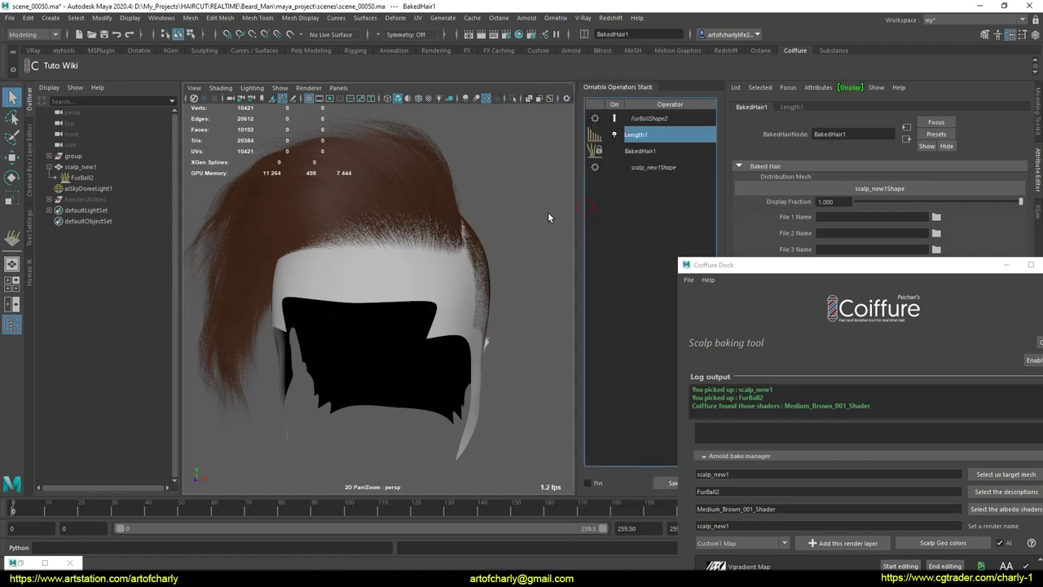
pyautogui.click(841, 178)
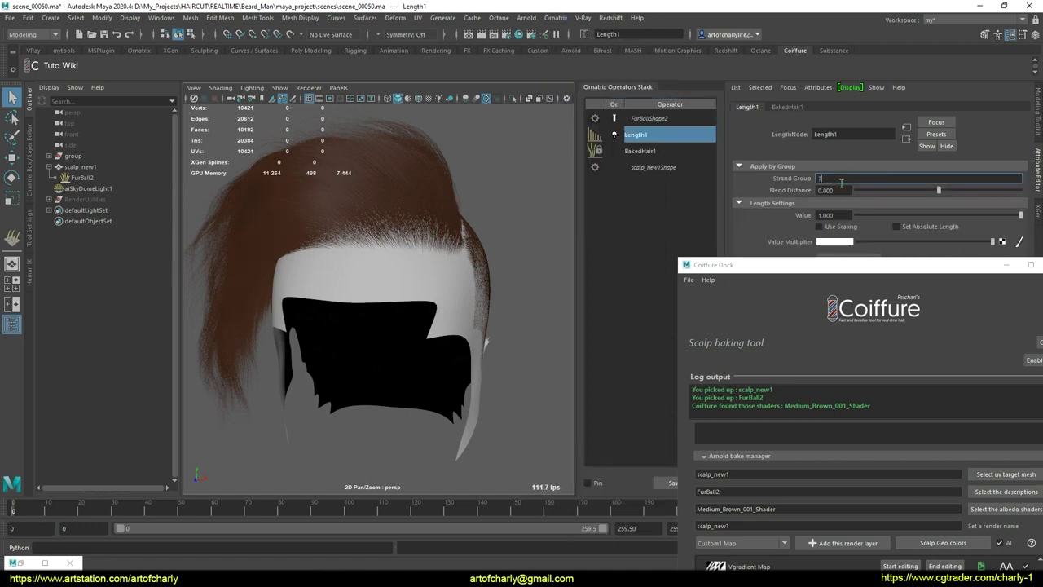
pyautogui.press('Return')
pyautogui.moveTo(931, 215)
pyautogui.mouseDown()
pyautogui.moveTo(855, 216)
pyautogui.moveTo(921, 215)
pyautogui.mouseUp()
pyautogui.click(897, 226)
pyautogui.moveTo(790, 268); pyautogui.dragTo(755, 368)
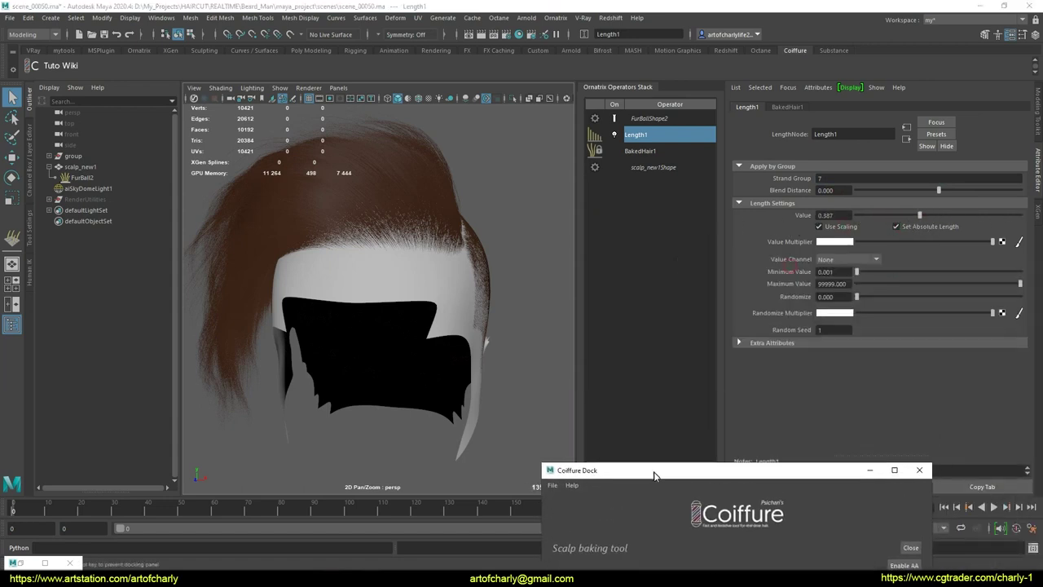
pyautogui.click(819, 179)
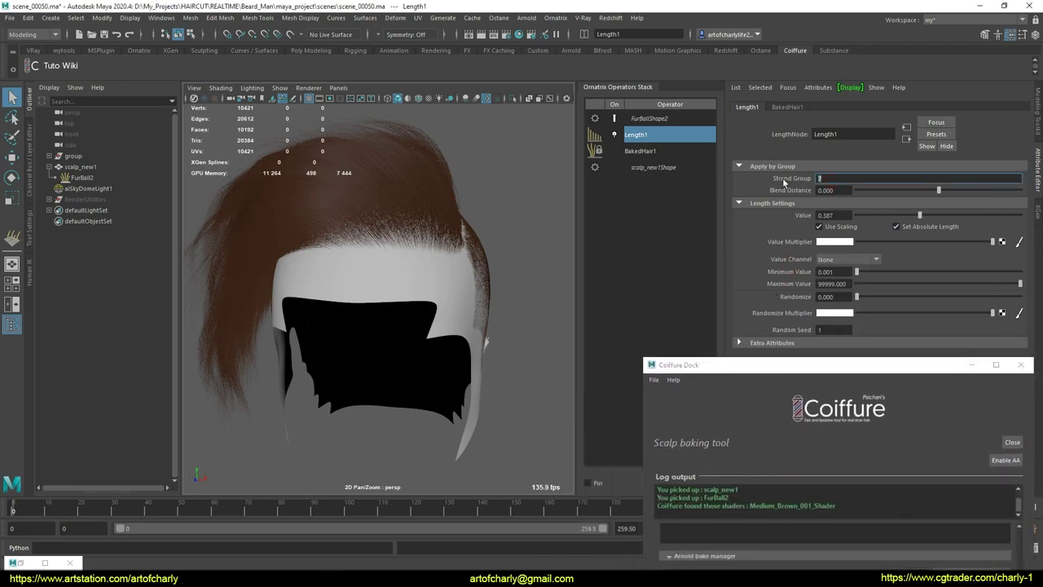
pyautogui.write('6')
pyautogui.press('Return')
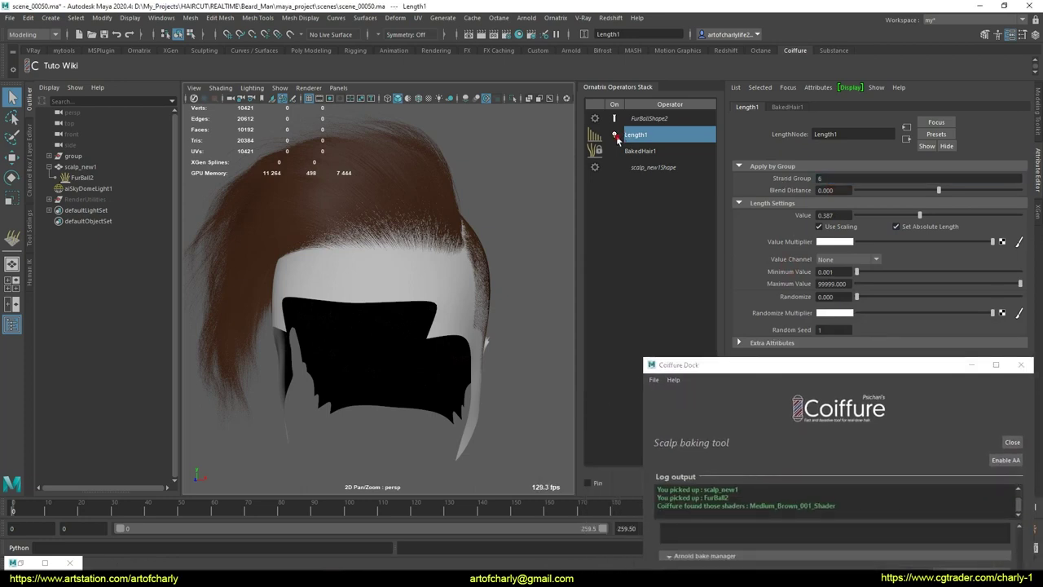
pyautogui.moveTo(881, 220); pyautogui.dragTo(962, 215)
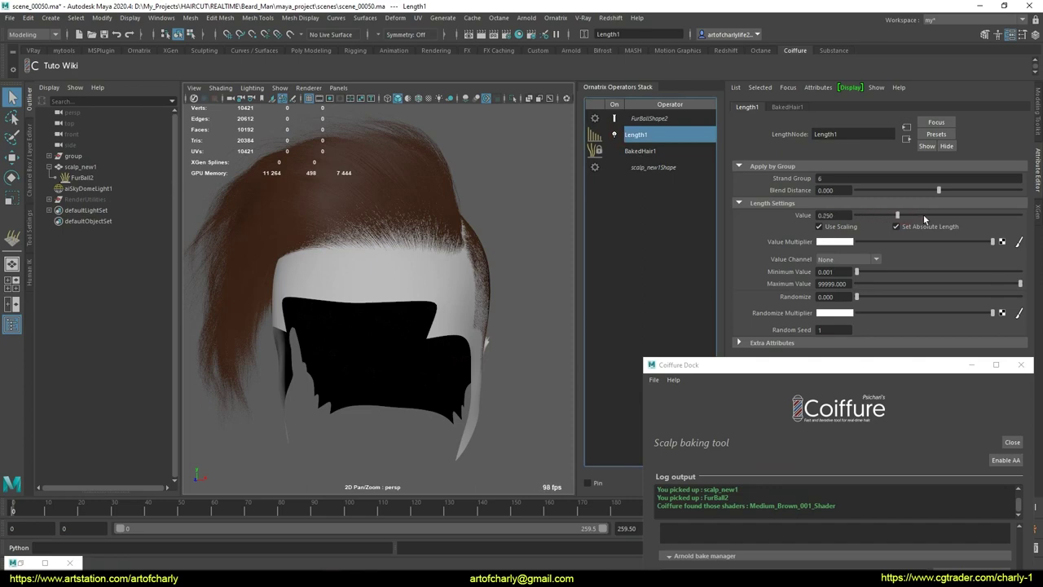
pyautogui.rightClick(654, 134)
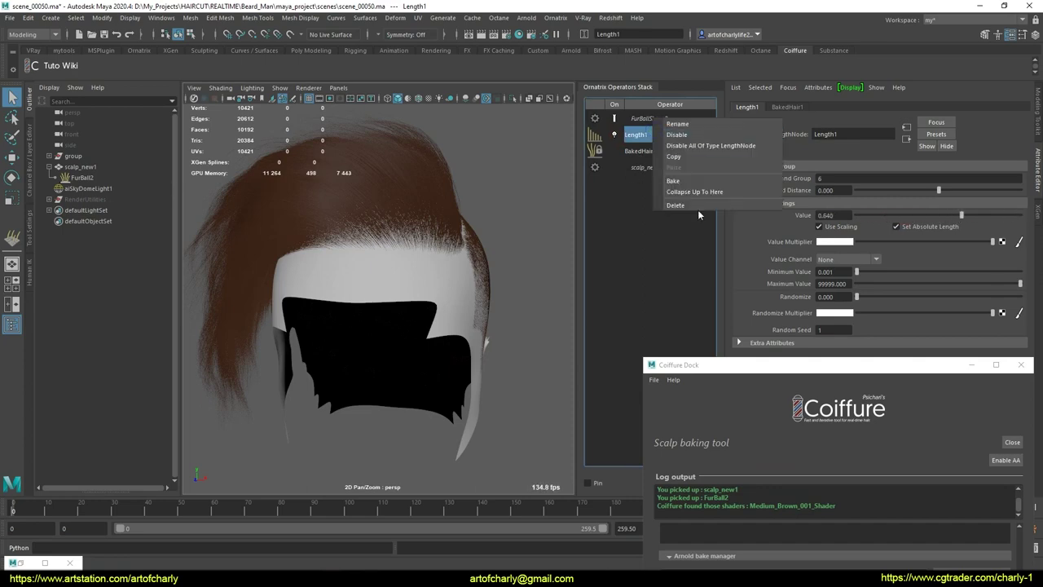
pyautogui.click(697, 210)
pyautogui.moveTo(521, 214)
pyautogui.keyDown('alt'); pyautogui.mouseDown()
pyautogui.moveTo(366, 204)
pyautogui.moveTo(507, 249)
pyautogui.moveTo(354, 242)
pyautogui.moveTo(463, 279)
pyautogui.moveTo(332, 299)
pyautogui.moveTo(426, 247)
pyautogui.moveTo(445, 308)
pyautogui.moveTo(545, 301)
pyautogui.moveTo(382, 176)
pyautogui.moveTo(477, 307)
pyautogui.moveTo(455, 322)
pyautogui.moveTo(519, 326)
pyautogui.moveTo(489, 285)
pyautogui.mouseUp(); pyautogui.keyUp('alt')
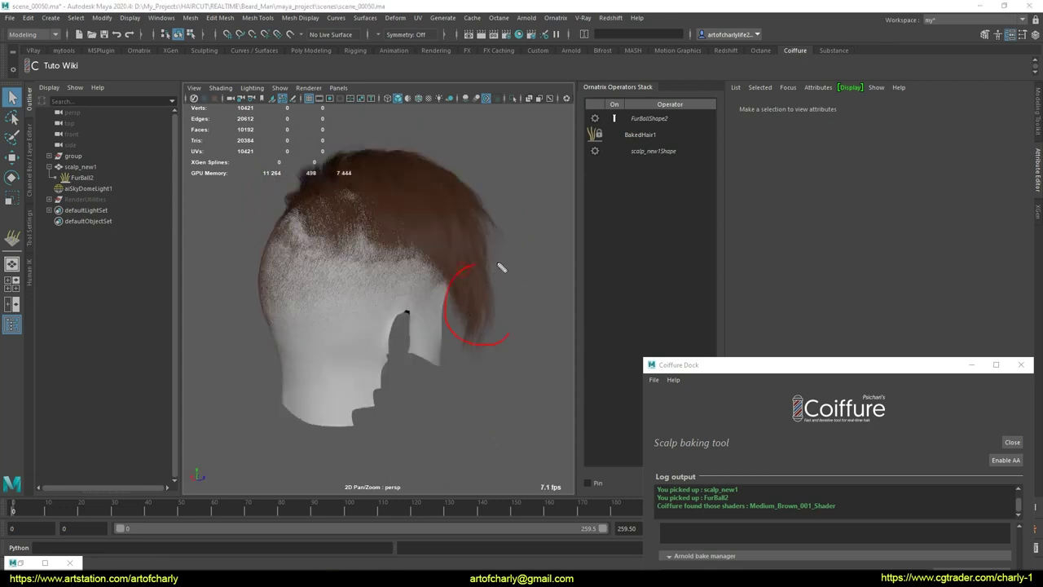
# - Orbit around the hair to check it and reposition the scalp baking window
pyautogui.moveTo(451, 351)
pyautogui.keyDown('alt'); pyautogui.mouseDown()
pyautogui.moveTo(458, 302)
pyautogui.moveTo(400, 285)
pyautogui.mouseUp(); pyautogui.keyUp('alt')
pyautogui.keyDown('alt'); pyautogui.moveTo(400, 284); pyautogui.dragTo(342, 269, button='right'); pyautogui.keyUp('alt')
pyautogui.keyDown('alt'); pyautogui.moveTo(342, 269); pyautogui.dragTo(377, 285); pyautogui.keyUp('alt')
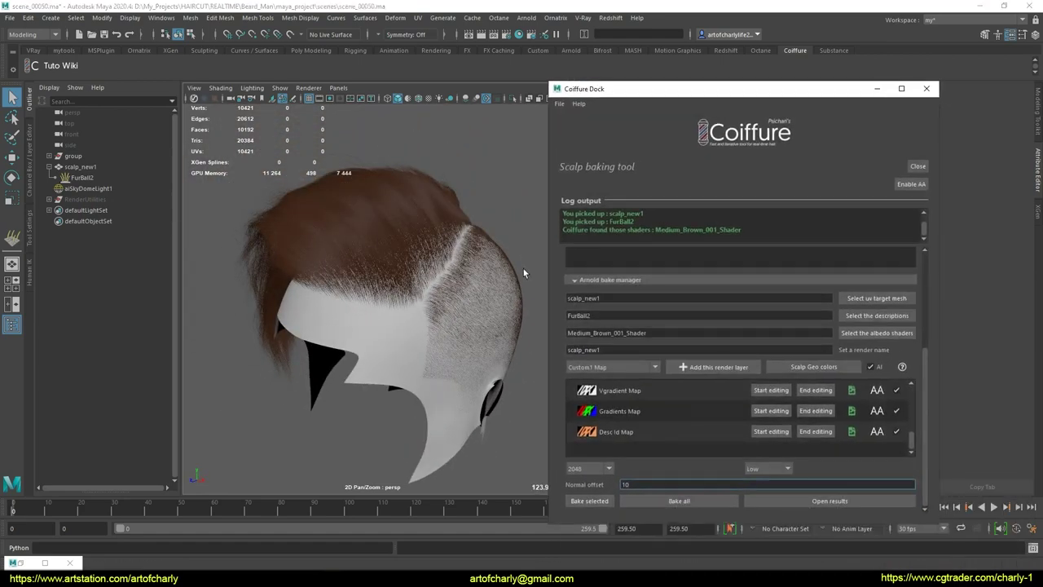
pyautogui.keyDown('alt'); pyautogui.moveTo(467, 260); pyautogui.dragTo(803, 314); pyautogui.keyUp('alt')
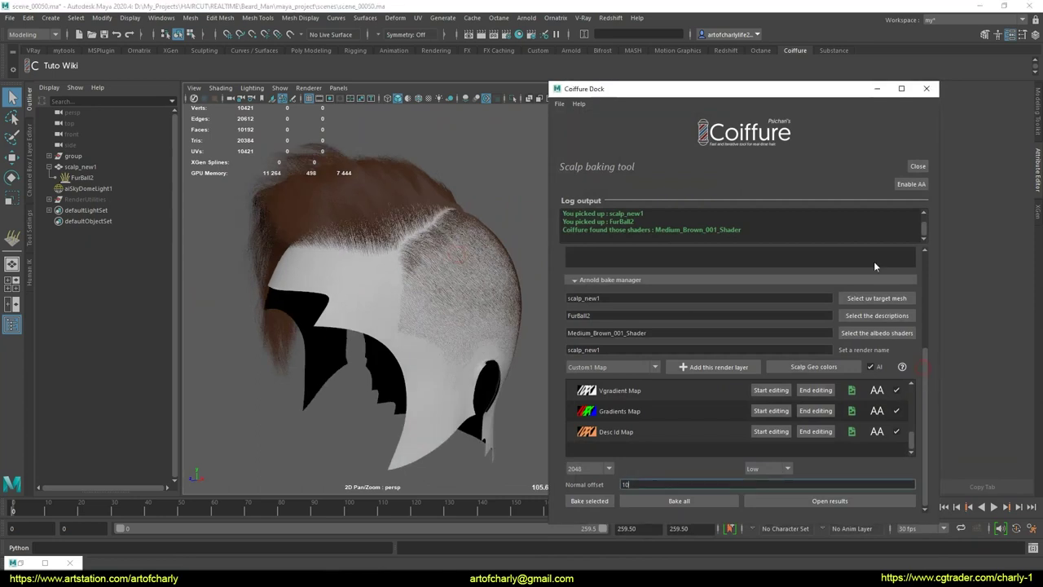
pyautogui.moveTo(774, 88); pyautogui.dragTo(788, 61)
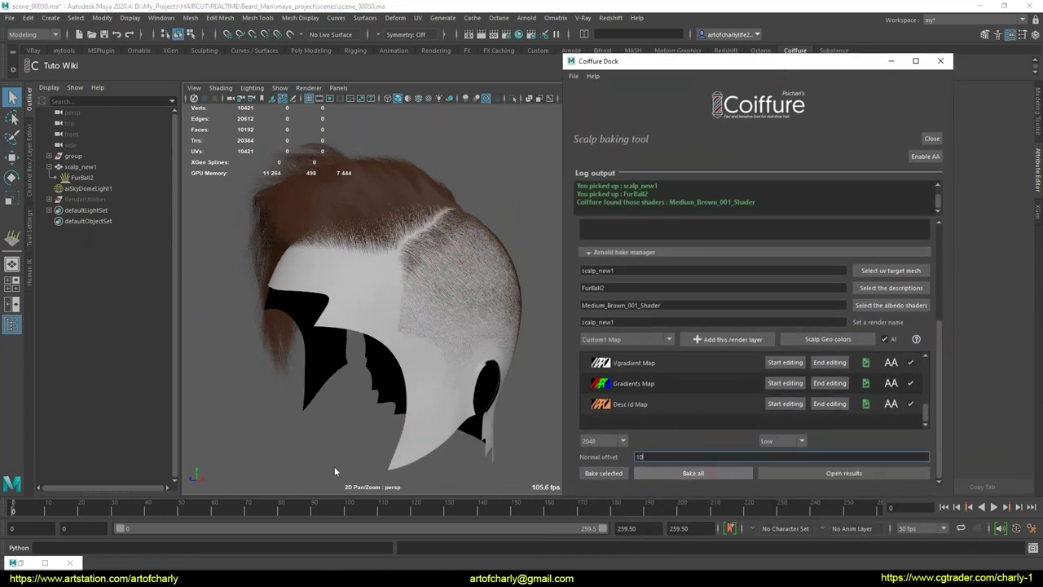
# - Bake all scalp maps and open the maximized ScalpBaking results folder
pyautogui.click(690, 471)
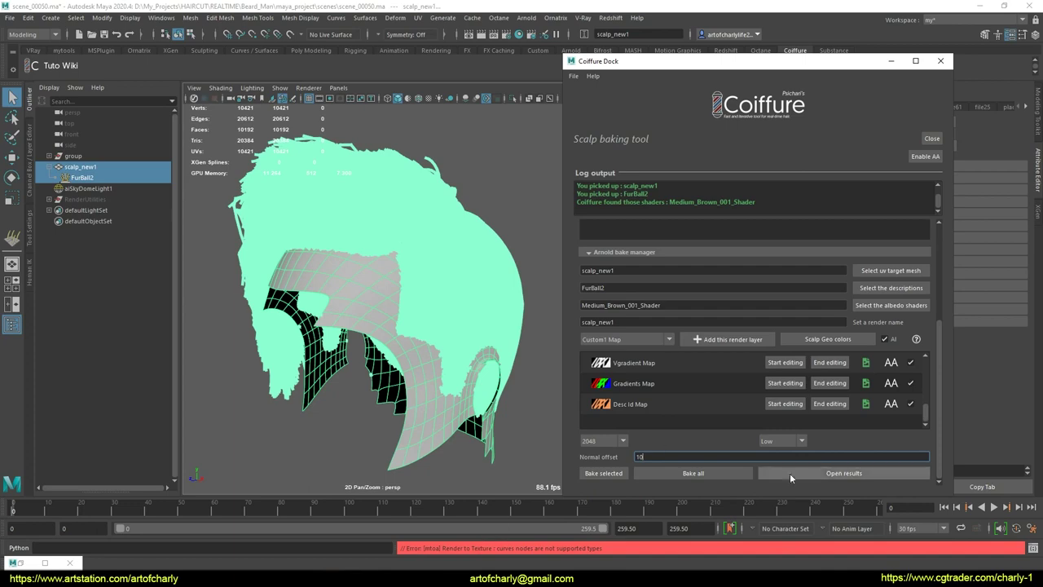
pyautogui.click(828, 473)
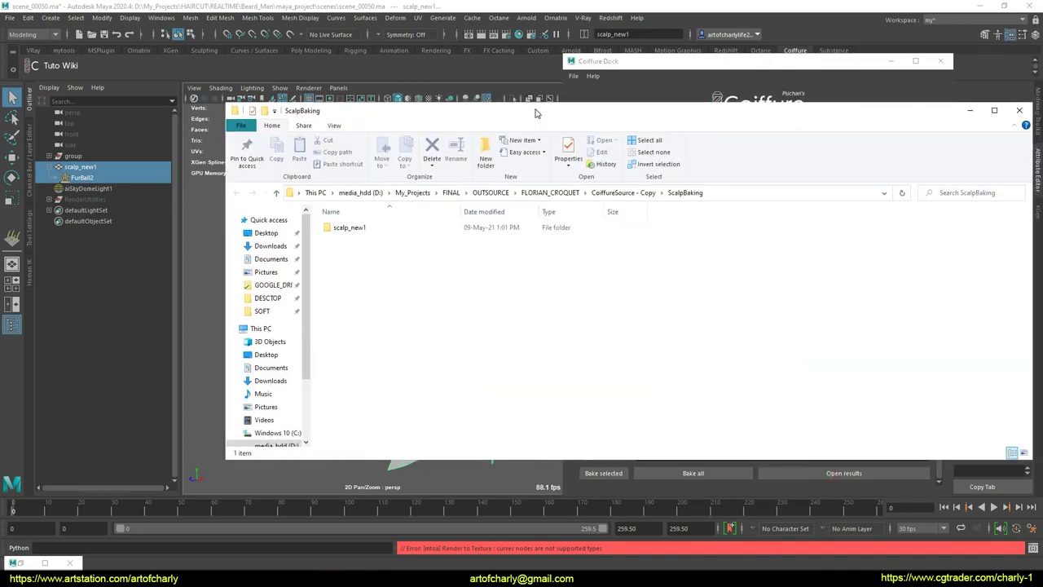
pyautogui.doubleClick(536, 110)
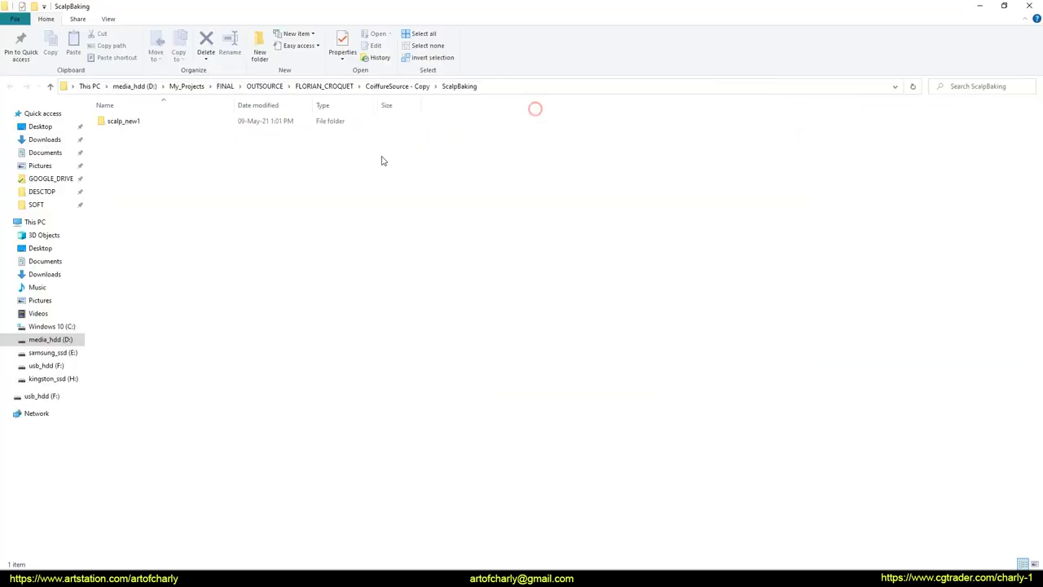
# - Open scalp_new1 and preview AlbedoMap.exr in FastStone Image Viewer, then right-click it again
pyautogui.click(138, 128)
pyautogui.doubleClick(138, 127)
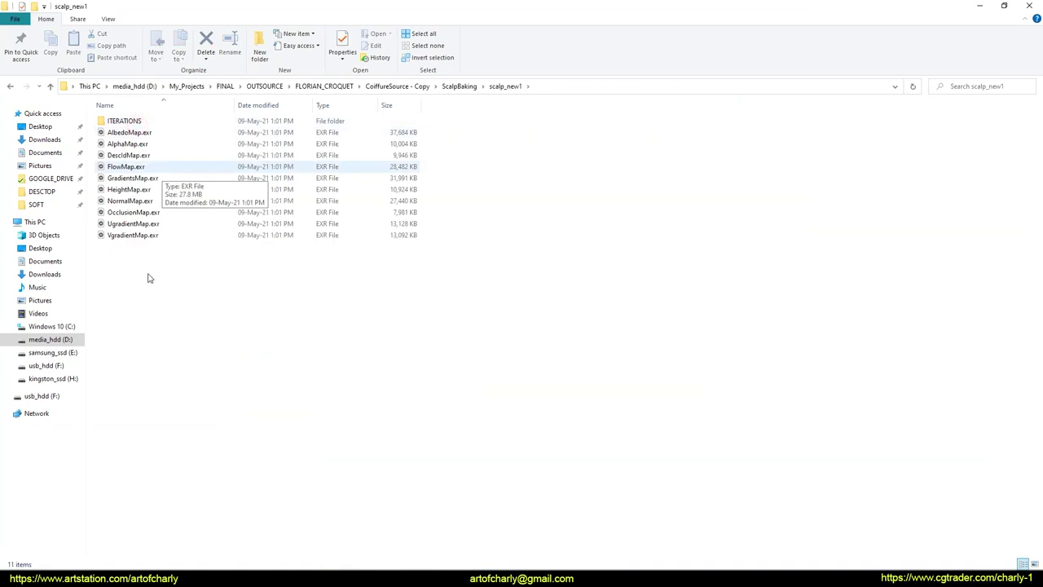
pyautogui.click(129, 134)
pyautogui.rightClick(130, 135)
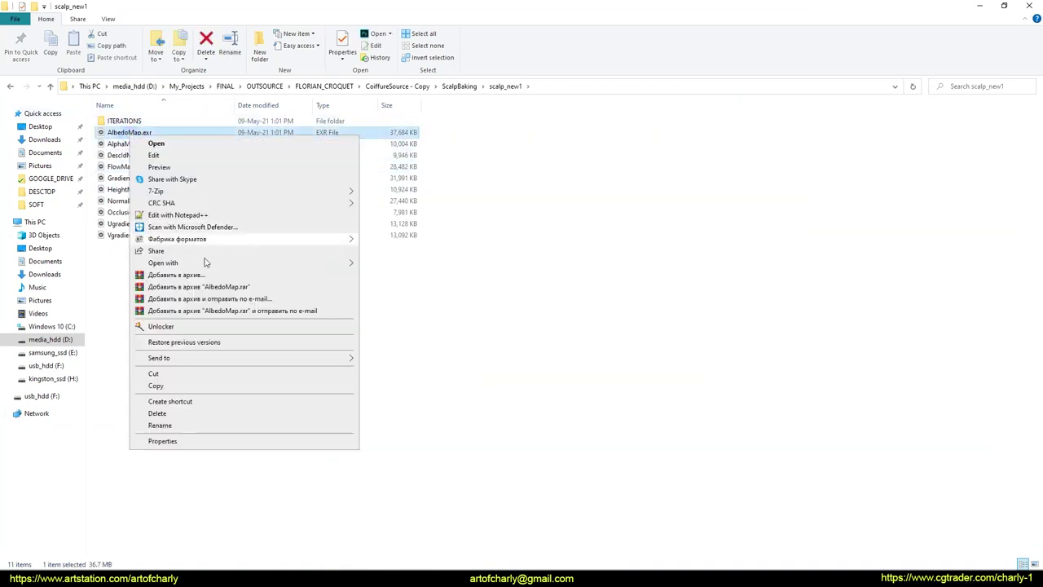
pyautogui.moveTo(163, 262)
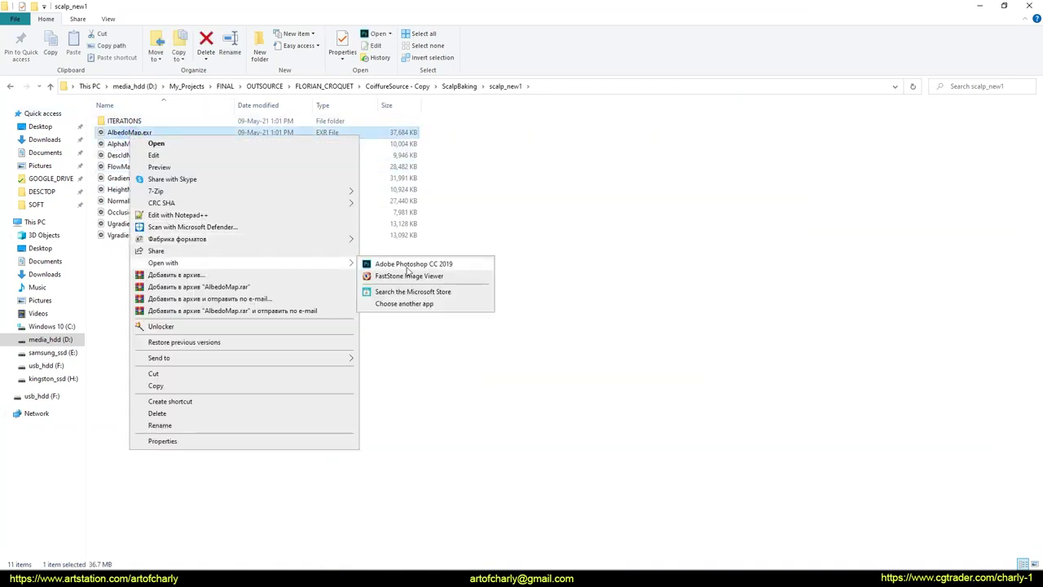
pyautogui.click(409, 277)
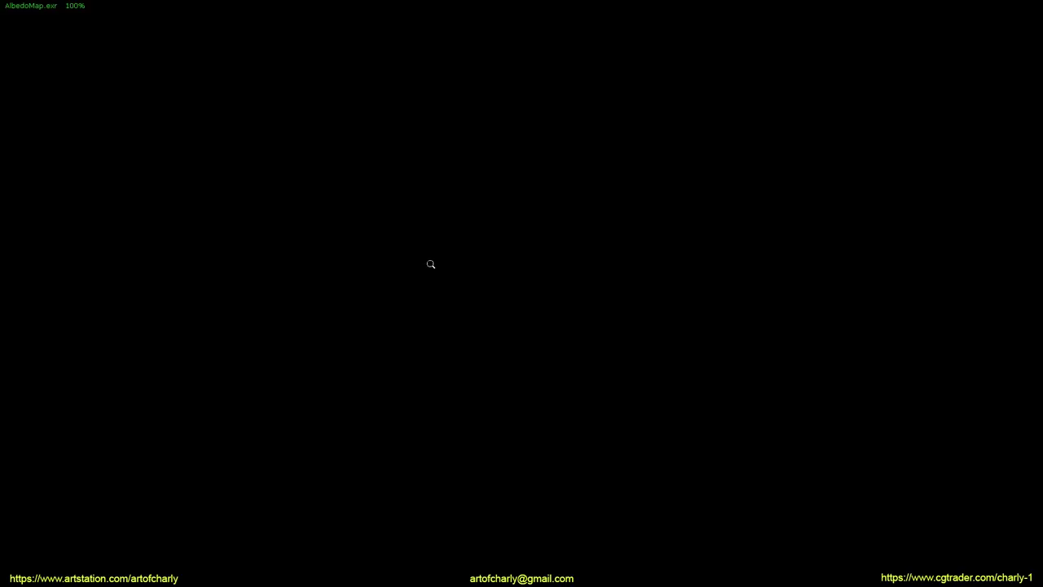
pyautogui.press('Escape')
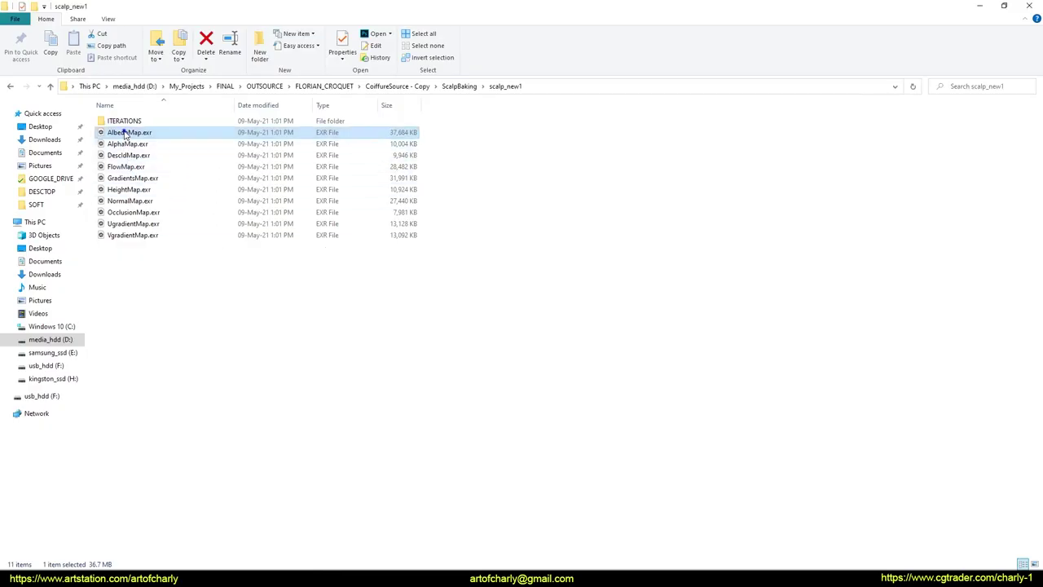
pyautogui.rightClick(124, 133)
pyautogui.moveTo(157, 258)
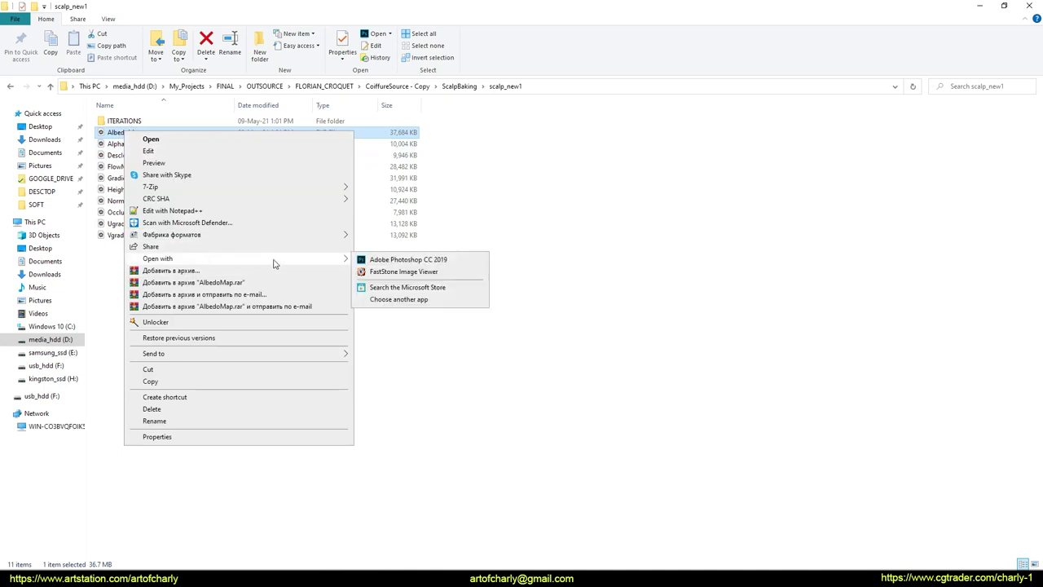
# - Open AlbedoMap.exr in Photoshop CC 2019, keeping its embedded colour profile
pyautogui.click(416, 260)
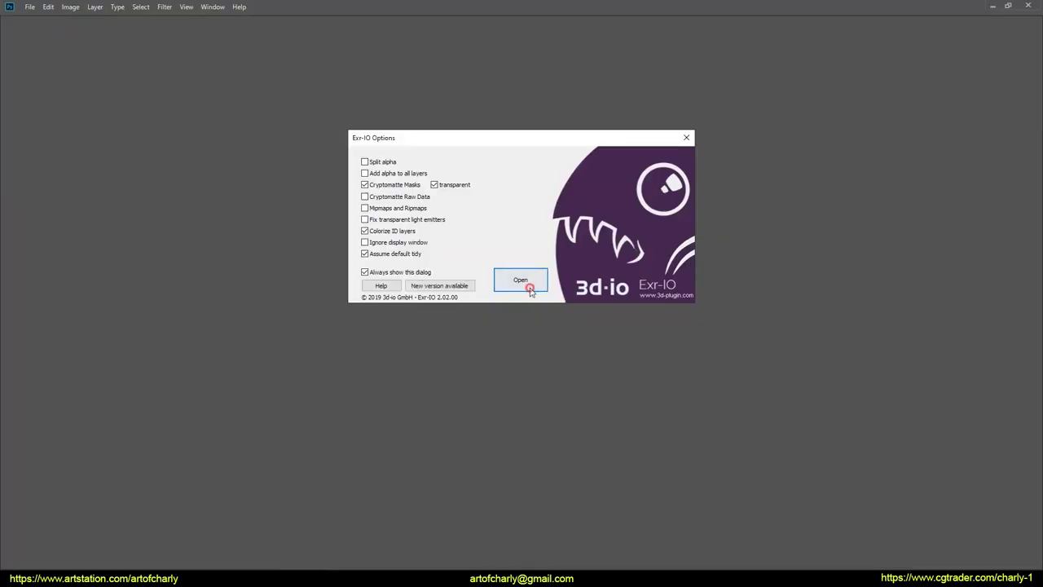
pyautogui.click(529, 286)
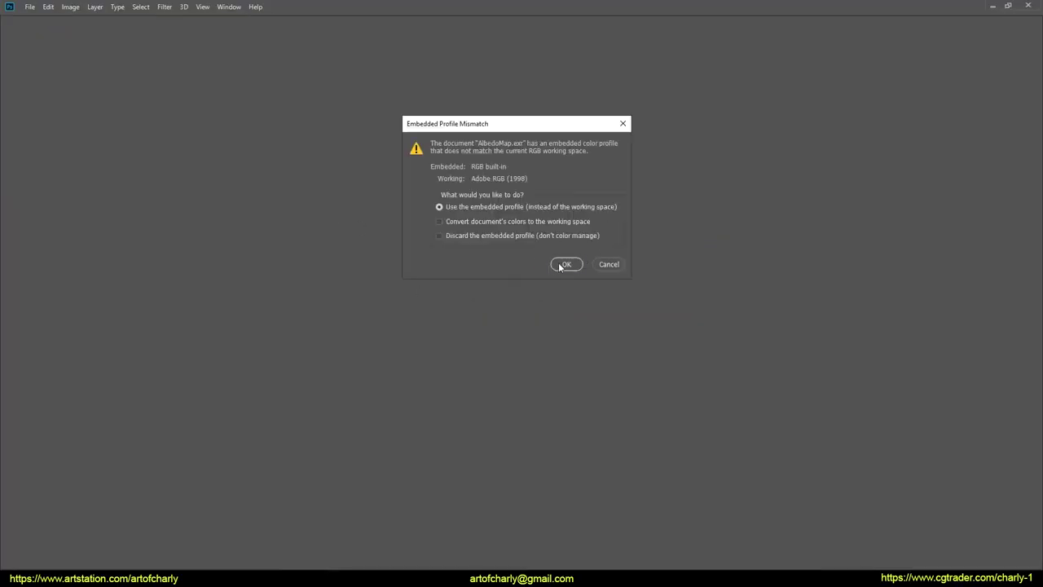
pyautogui.click(565, 264)
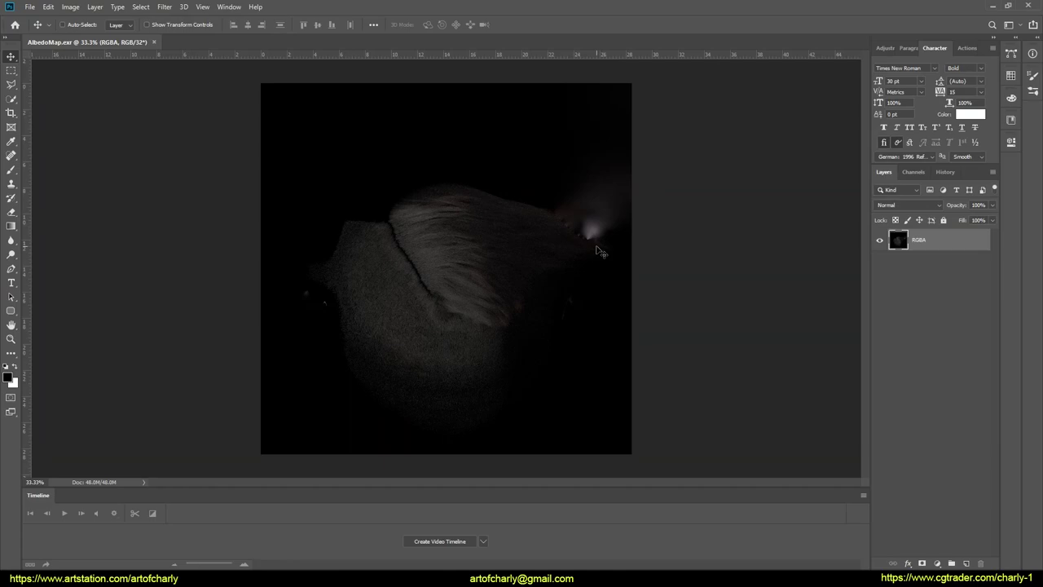
# - Zoom to 100% and in and out to inspect the baked albedo hair texture
pyautogui.hotkey('ctrl', '1')
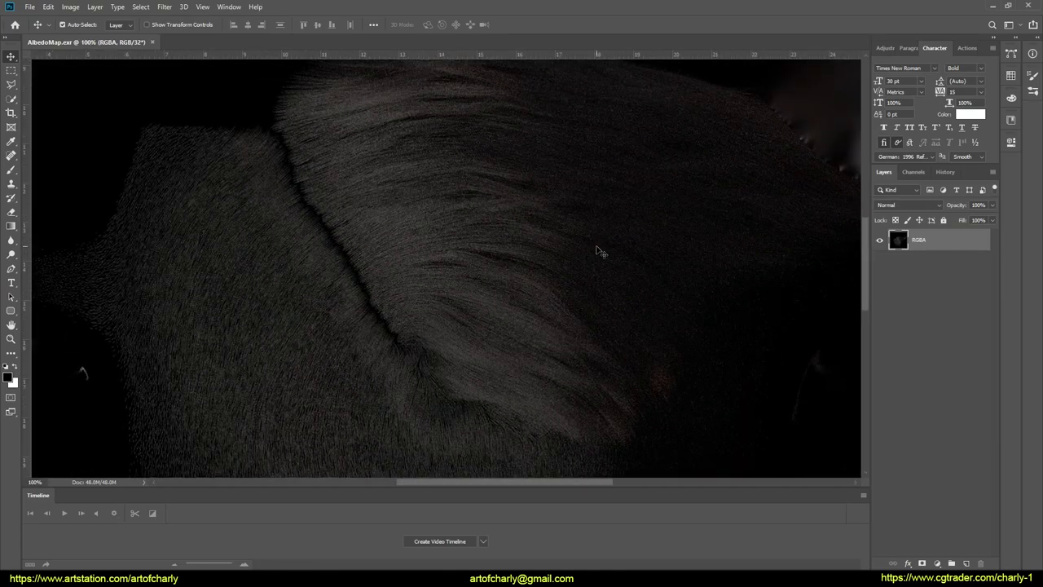
pyautogui.hotkey('ctrl', '-')
pyautogui.hotkey('ctrl', '+')
pyautogui.hotkey('ctrl', '-')
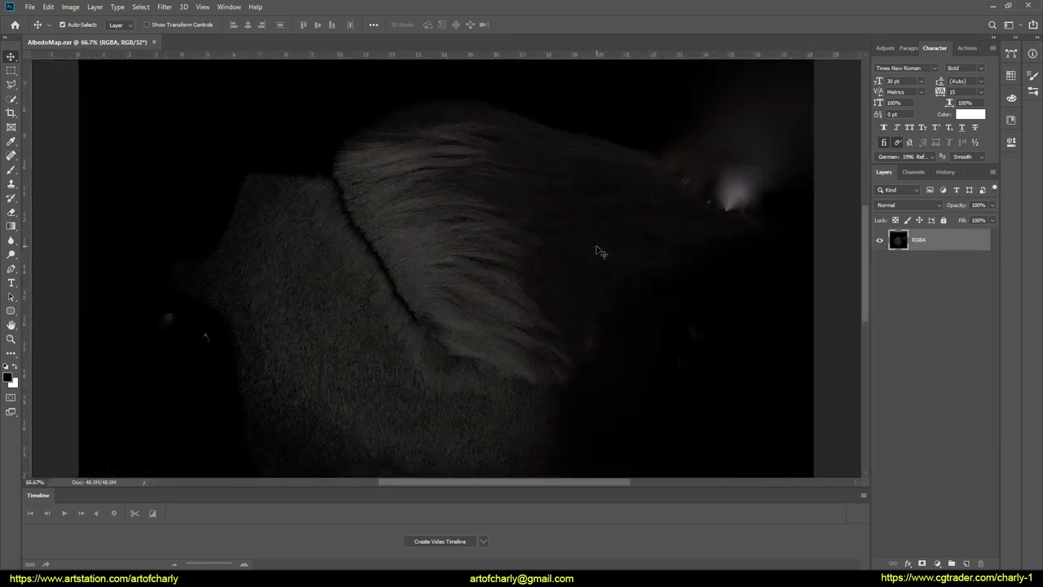
pyautogui.hotkey('ctrl', '-')
pyautogui.hotkey('ctrl', '-')
pyautogui.hotkey('ctrl', '+')
pyautogui.hotkey('ctrl', '-')
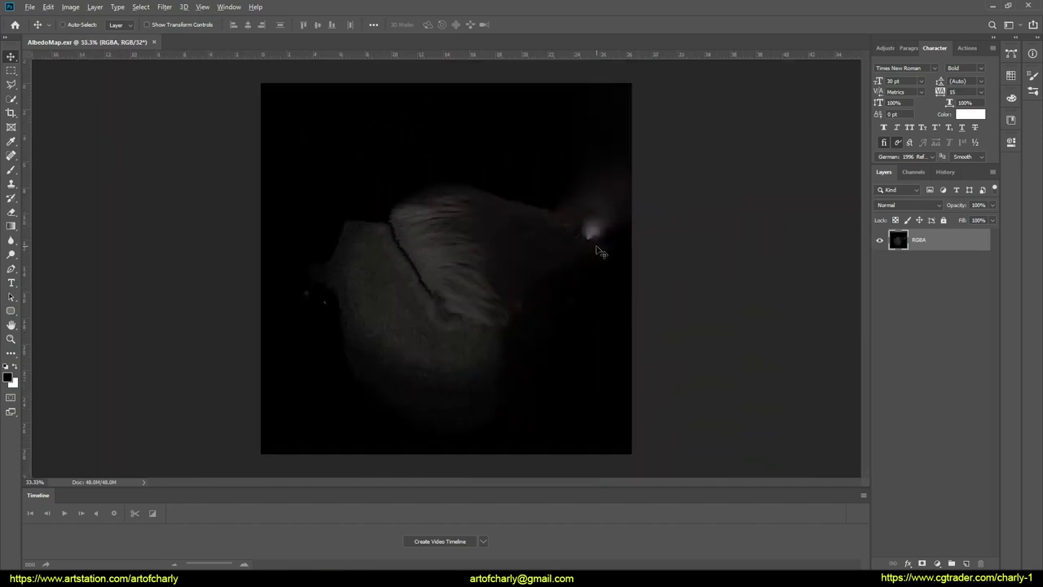
pyautogui.hotkey('ctrl', '+')
pyautogui.hotkey('ctrl', '+')
pyautogui.hotkey('ctrl', '+')
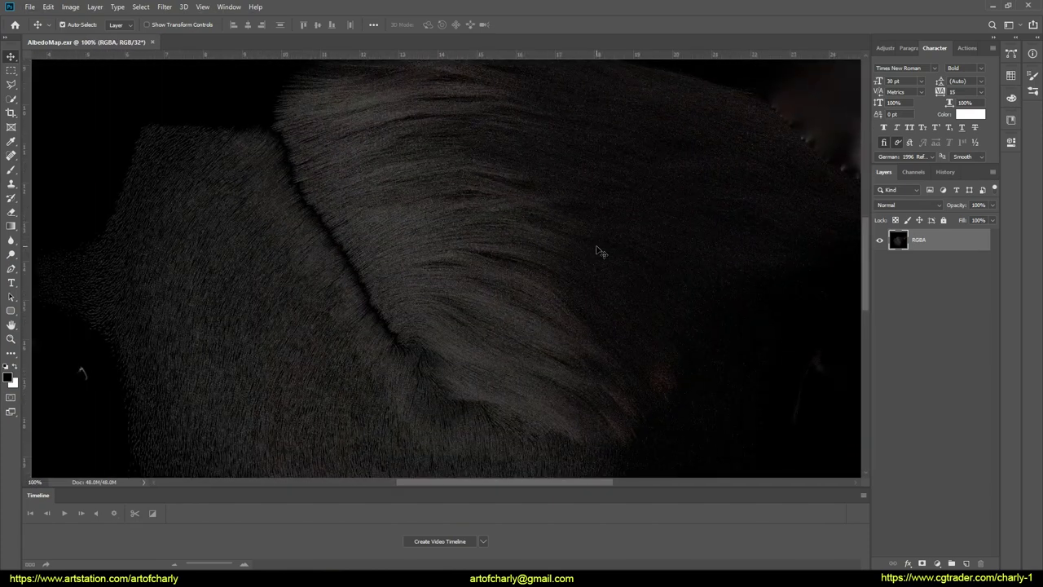
pyautogui.hotkey('ctrl', '-')
pyautogui.hotkey('ctrl', '-')
pyautogui.hotkey('ctrl', '-')
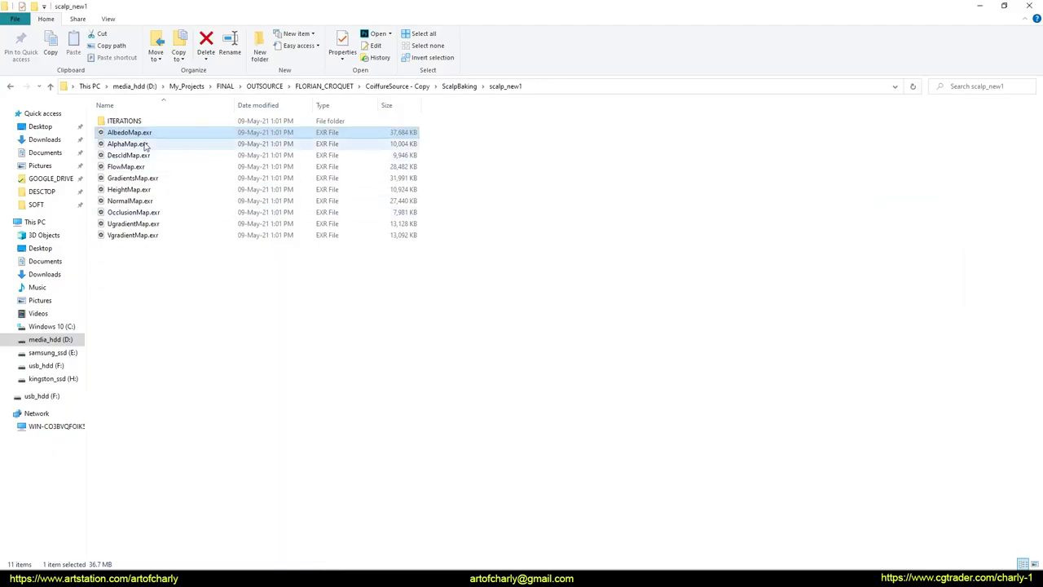
# - Place AlphaMap.exr as a layer on the albedo document
pyautogui.moveTo(146, 144); pyautogui.dragTo(405, 309)
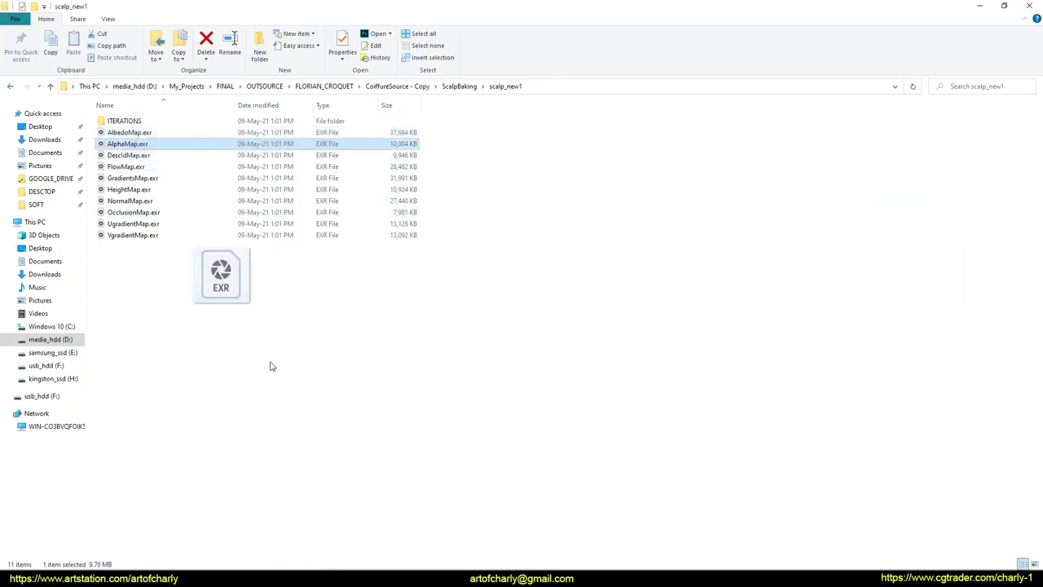
pyautogui.press('Return')
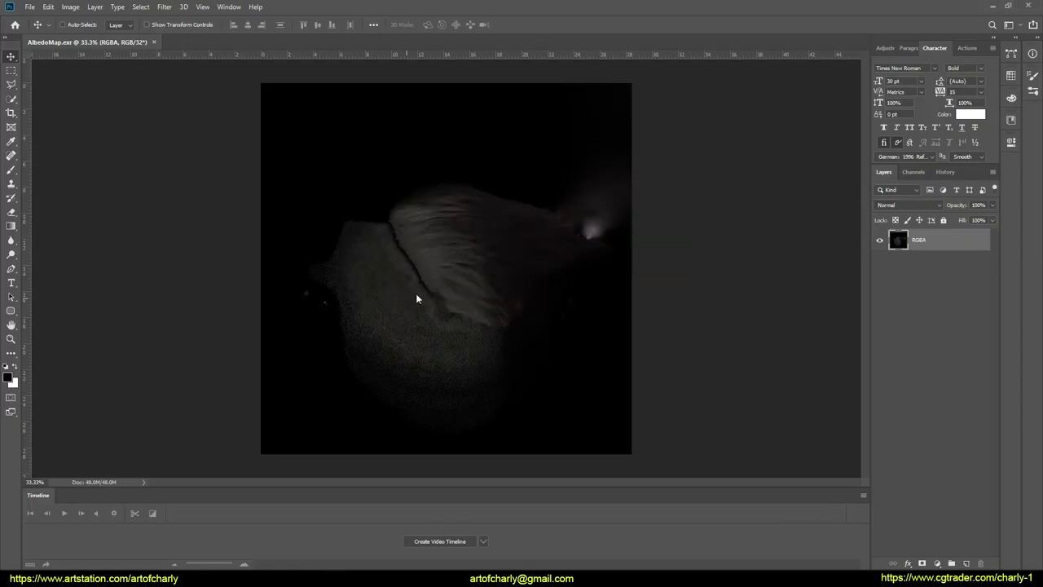
pyautogui.press('Return')
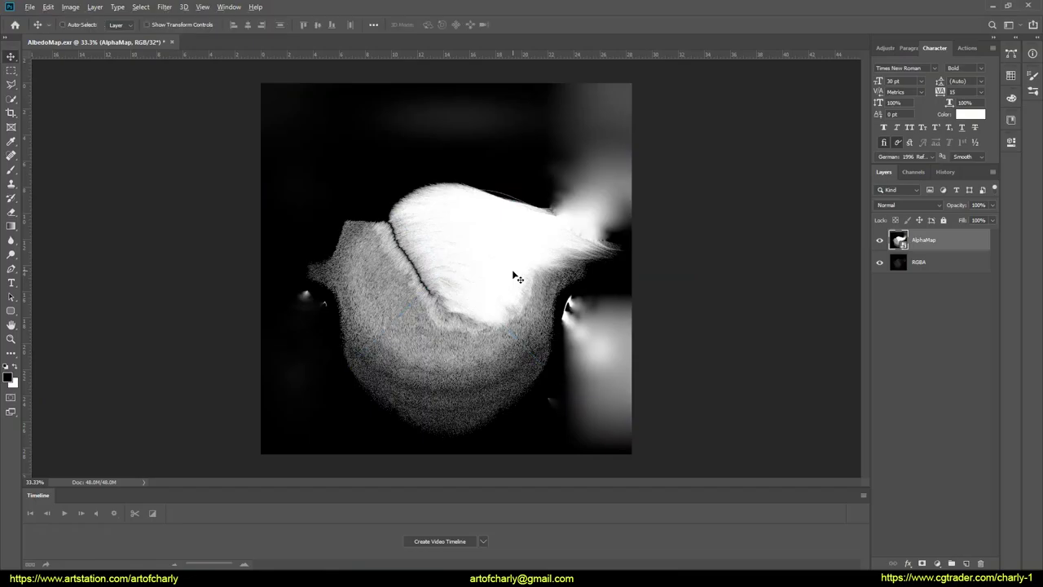
# - Drag DescIdMap through VgradientMap into Photoshop, placing the DescId, Flow and Gradients layers
pyautogui.hotkey('alt', 'Tab')
pyautogui.click(130, 155)
pyautogui.keyDown('shift'); pyautogui.click(133, 234); pyautogui.keyUp('shift')
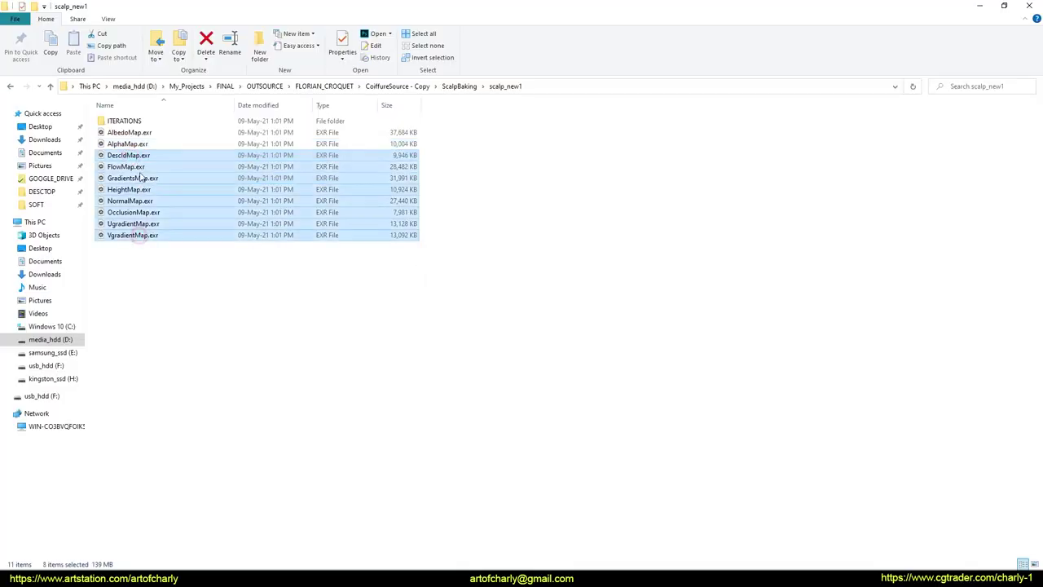
pyautogui.moveTo(137, 156)
pyautogui.mouseDown()
pyautogui.moveTo(227, 316)
pyautogui.moveTo(524, 334)
pyautogui.mouseUp()
pyautogui.hotkey('alt', 'Tab')
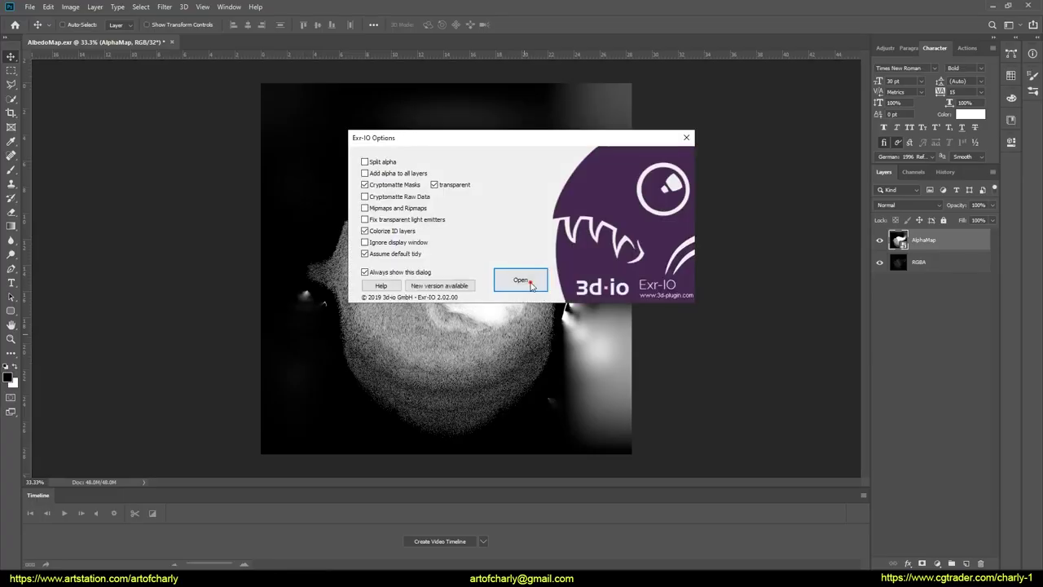
pyautogui.click(520, 277)
pyautogui.press('Return')
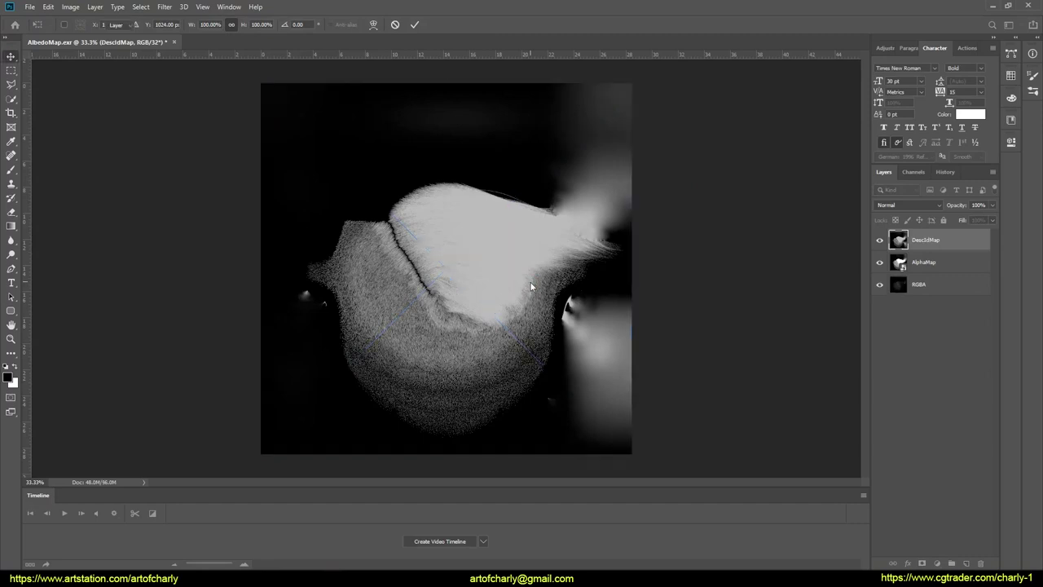
pyautogui.click(526, 279)
pyautogui.press('Return')
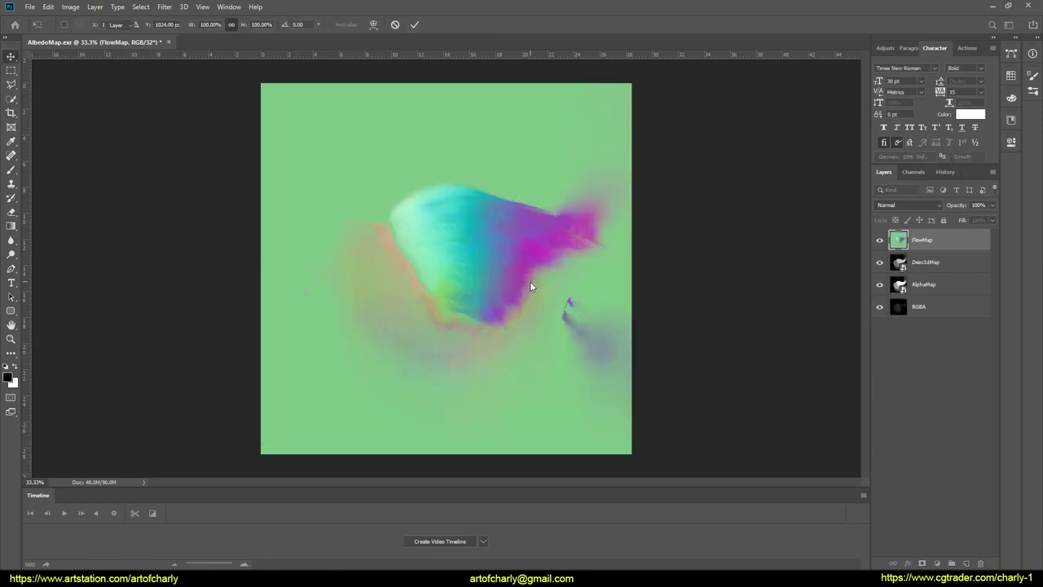
pyautogui.click(529, 281)
pyautogui.press('Return')
# - Place the Height, Normal, Occlusion, Ugradient and Vgradient EXR maps as layers
pyautogui.click(520, 280)
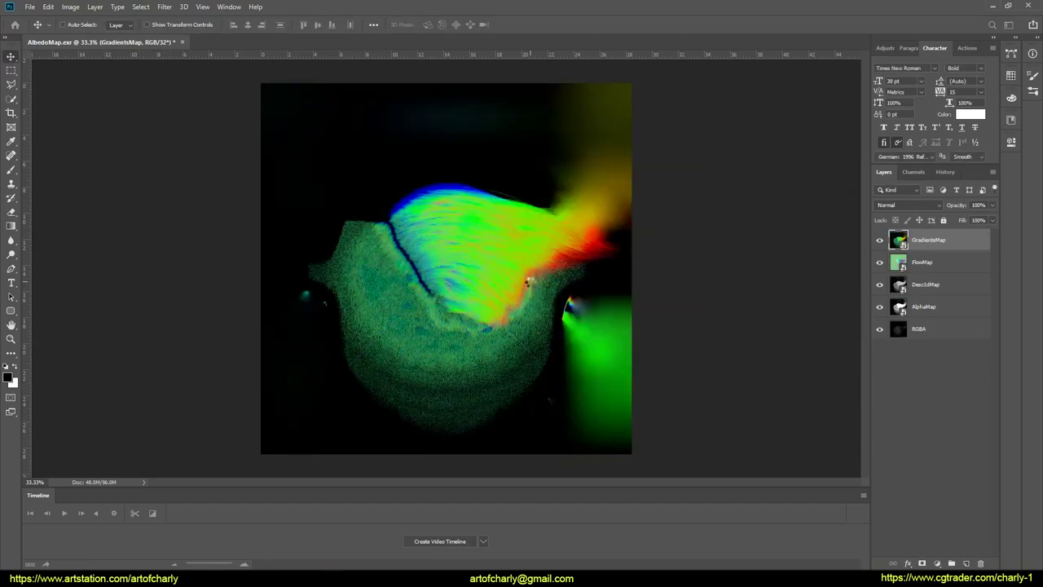
pyautogui.click(520, 280)
pyautogui.press('Return')
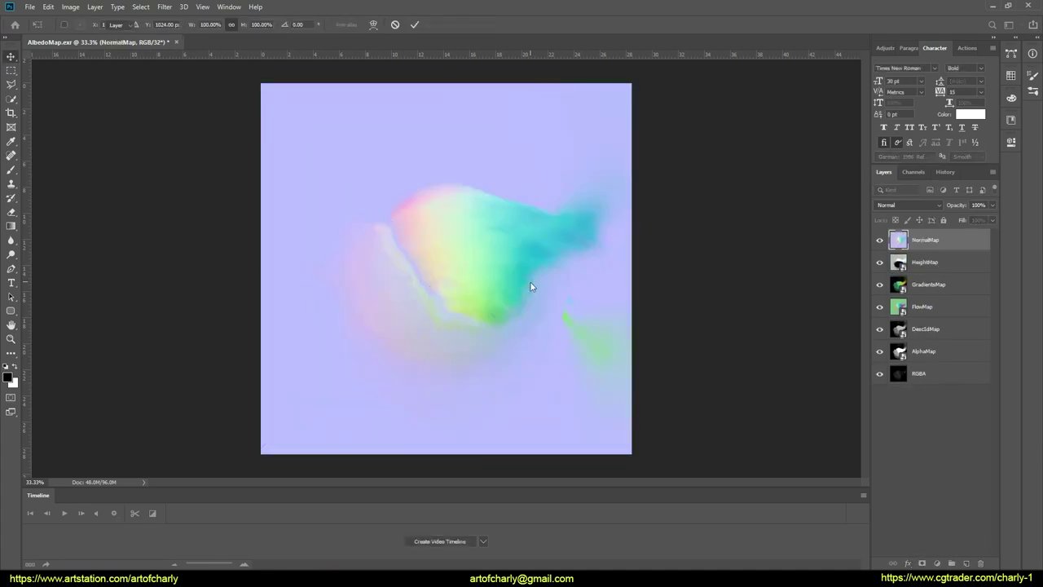
pyautogui.click(531, 281)
pyautogui.press('Return')
pyautogui.click(531, 282)
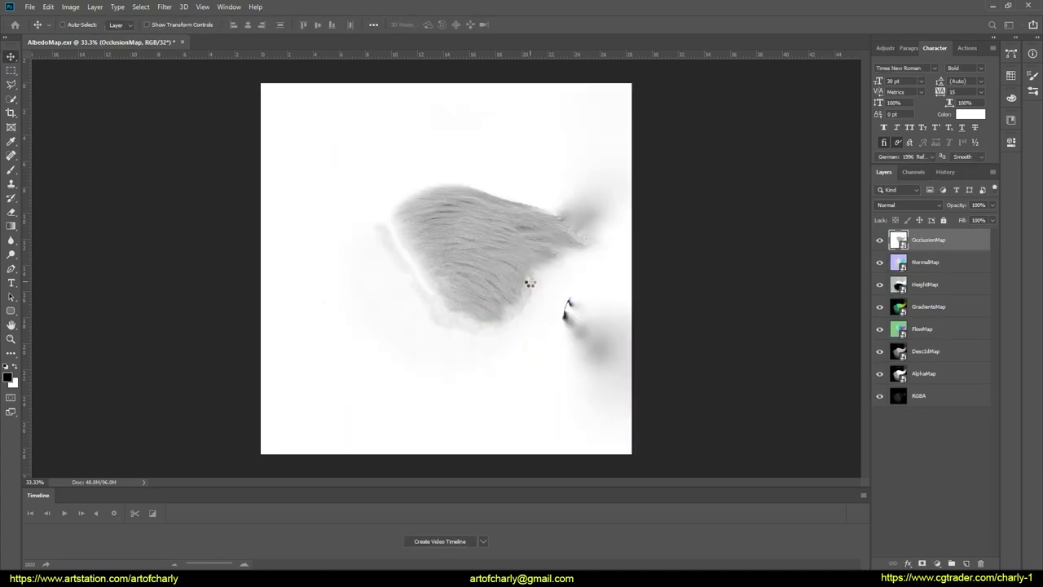
pyautogui.press('Return')
pyautogui.click(530, 282)
pyautogui.press('Return')
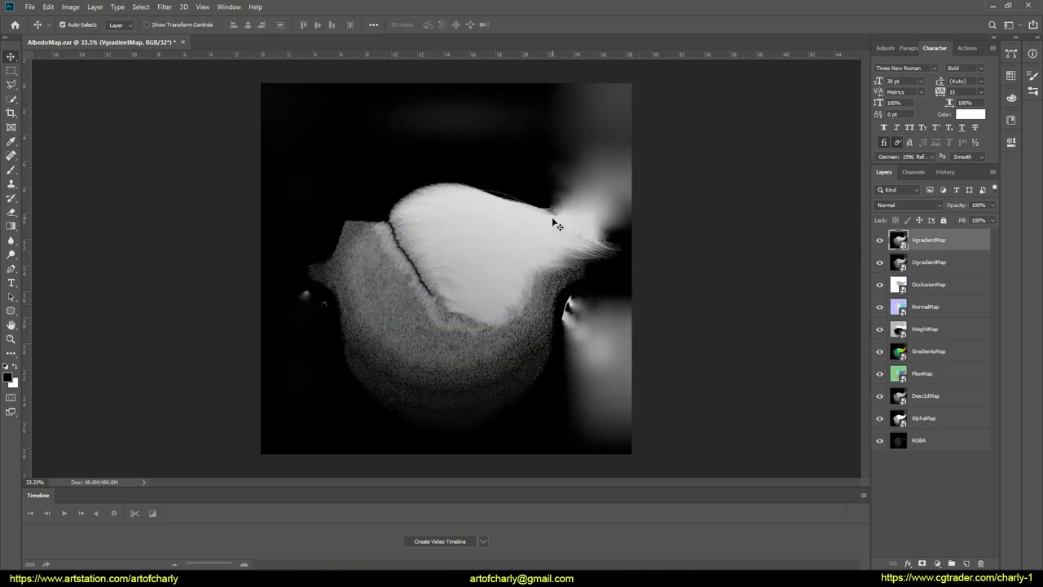
# - Zoom into the fur and hide the VgradientMap layer after briefly comparing it
pyautogui.keyDown('alt'); pyautogui.scroll(3, 554, 222); pyautogui.keyUp('alt')
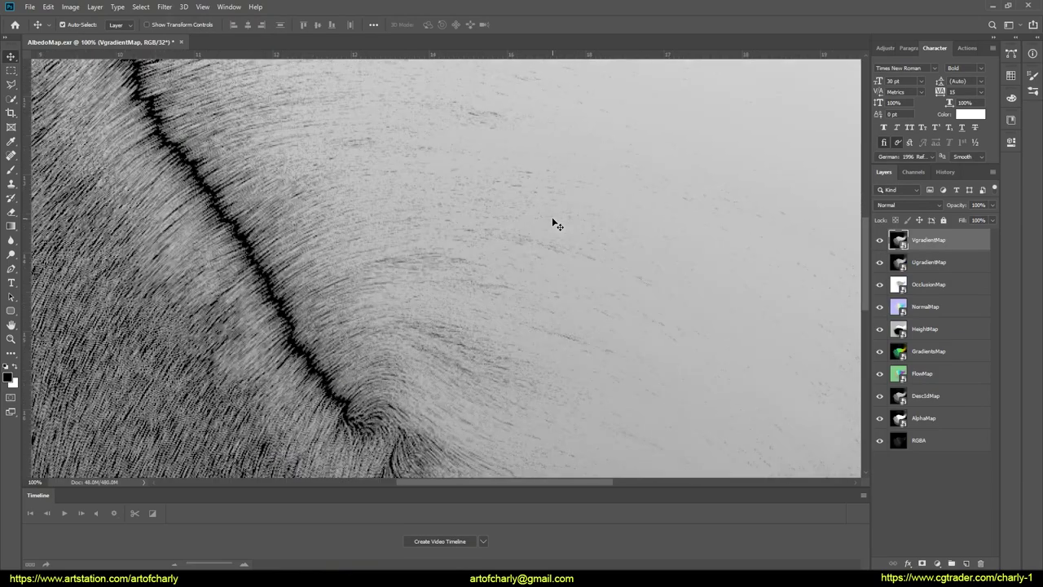
pyautogui.keyDown('alt'); pyautogui.scroll(2, 553, 219); pyautogui.keyUp('alt')
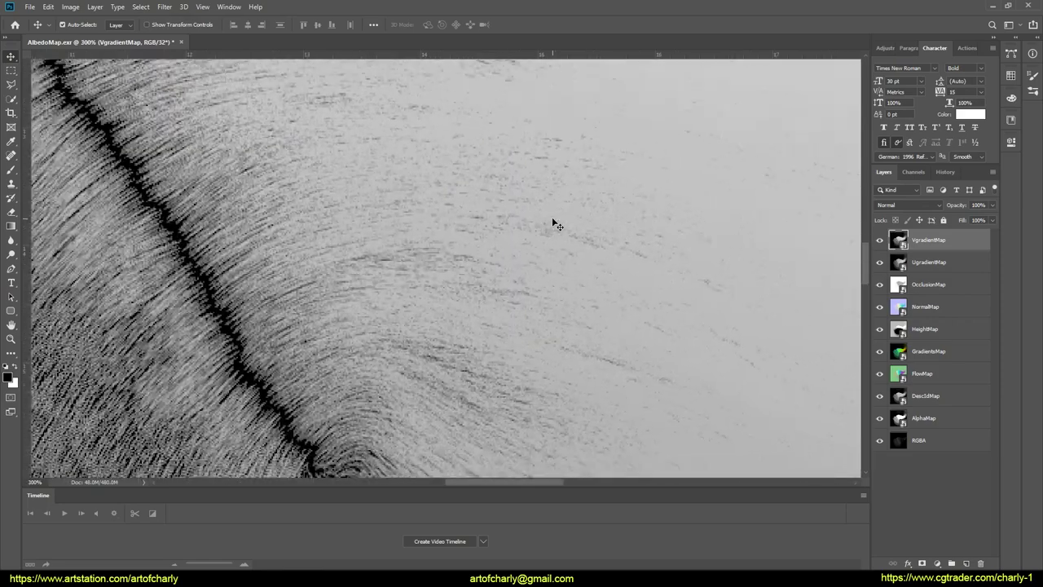
pyautogui.keyDown('alt'); pyautogui.scroll(-1, 552, 217); pyautogui.keyUp('alt')
pyautogui.click(910, 259)
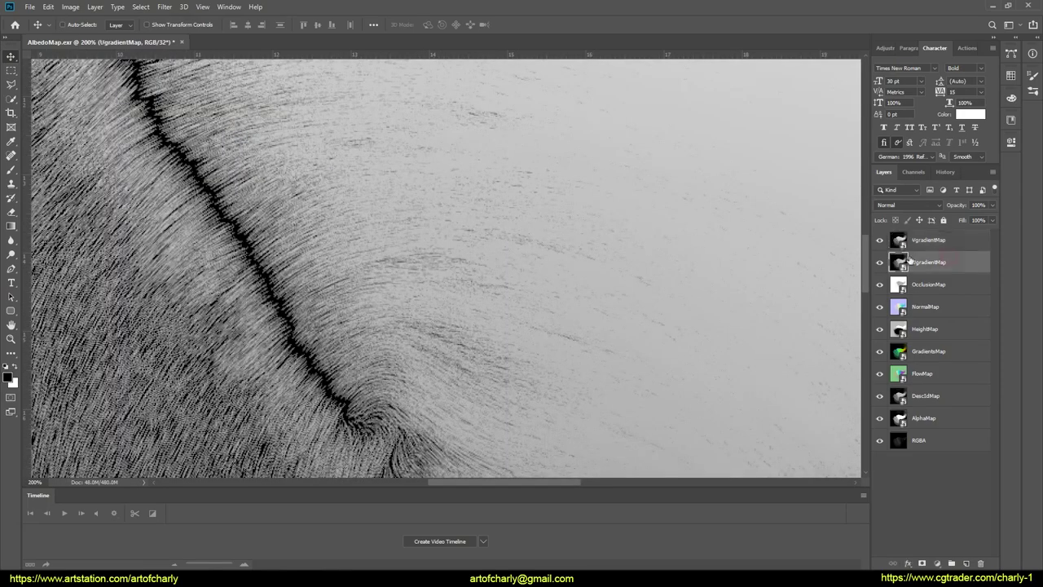
pyautogui.click(880, 245)
pyautogui.moveTo(516, 284); pyautogui.dragTo(796, 343)
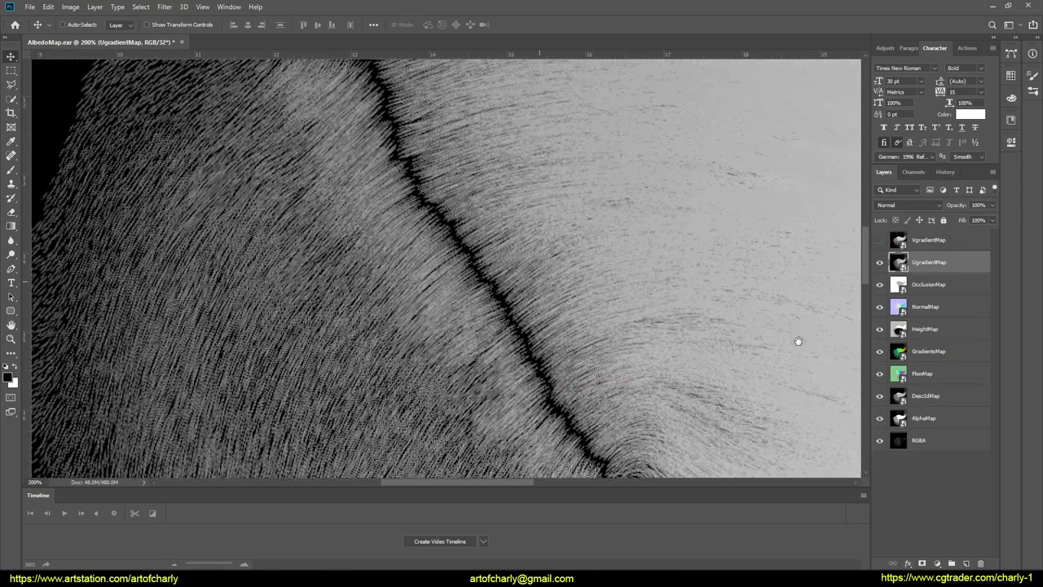
pyautogui.click(881, 240)
pyautogui.click(881, 239)
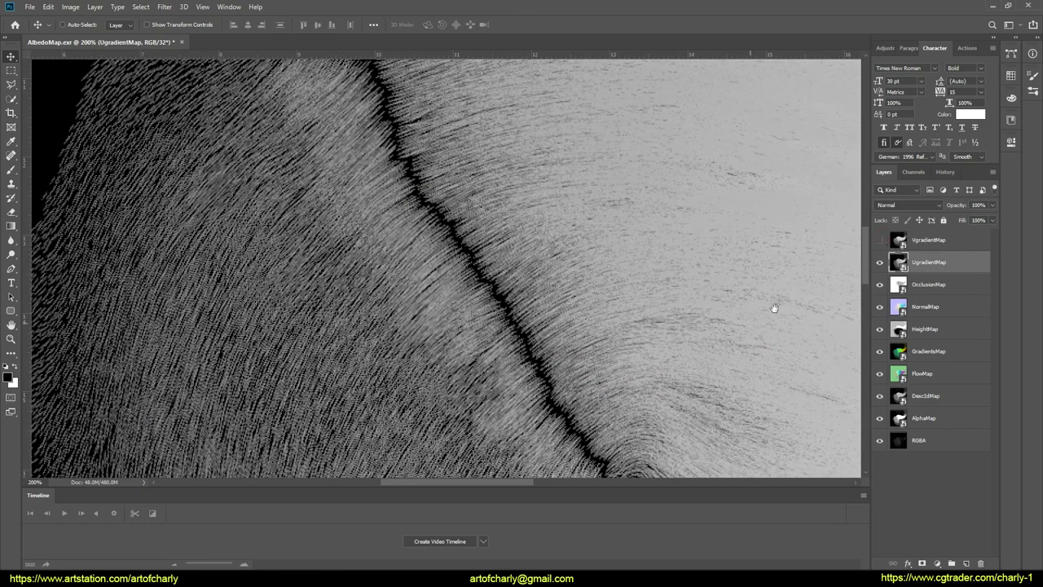
# - Hide the UgradientMap and OcclusionMap layers to reveal the NormalMap close-up
pyautogui.moveTo(775, 308); pyautogui.dragTo(582, 133)
pyautogui.click(879, 261)
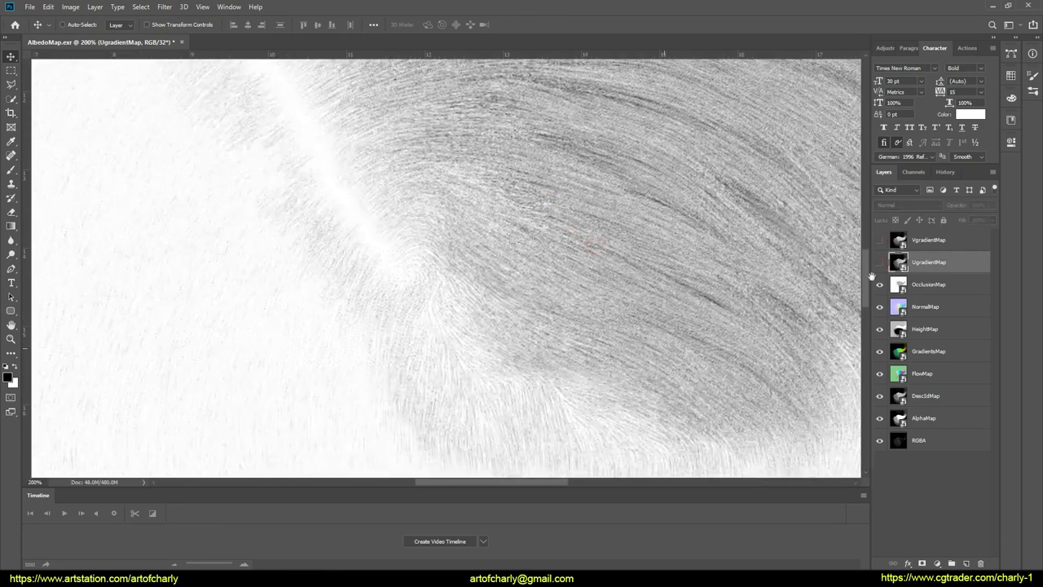
pyautogui.click(879, 283)
pyautogui.moveTo(775, 359); pyautogui.dragTo(652, 386)
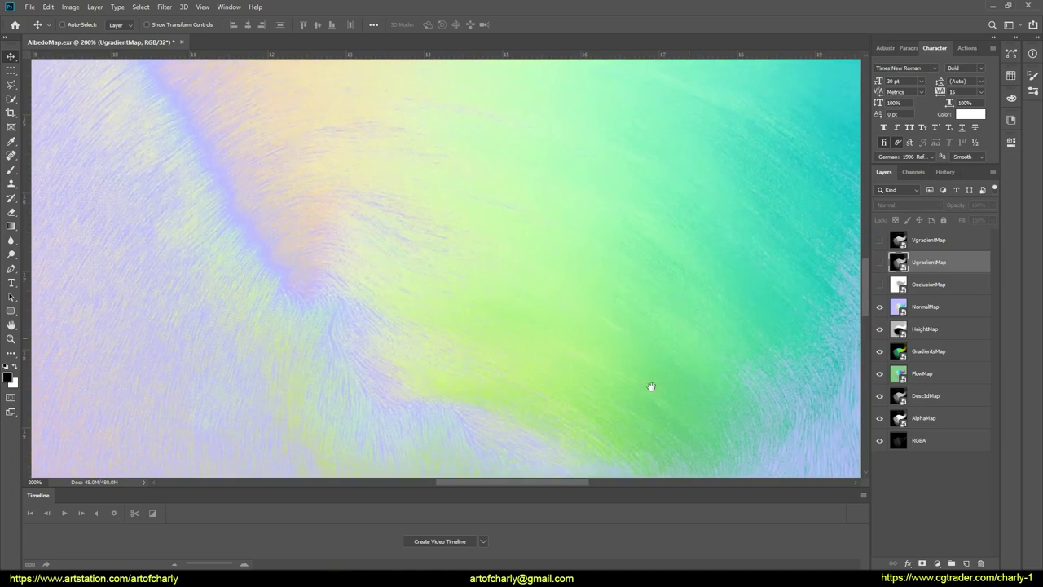
pyautogui.keyDown('alt'); pyautogui.scroll(-2, 651, 385); pyautogui.keyUp('alt')
pyautogui.keyDown('alt'); pyautogui.scroll(-1, 651, 385); pyautogui.keyUp('alt')
pyautogui.keyDown('alt'); pyautogui.scroll(1, 650, 384); pyautogui.keyUp('alt')
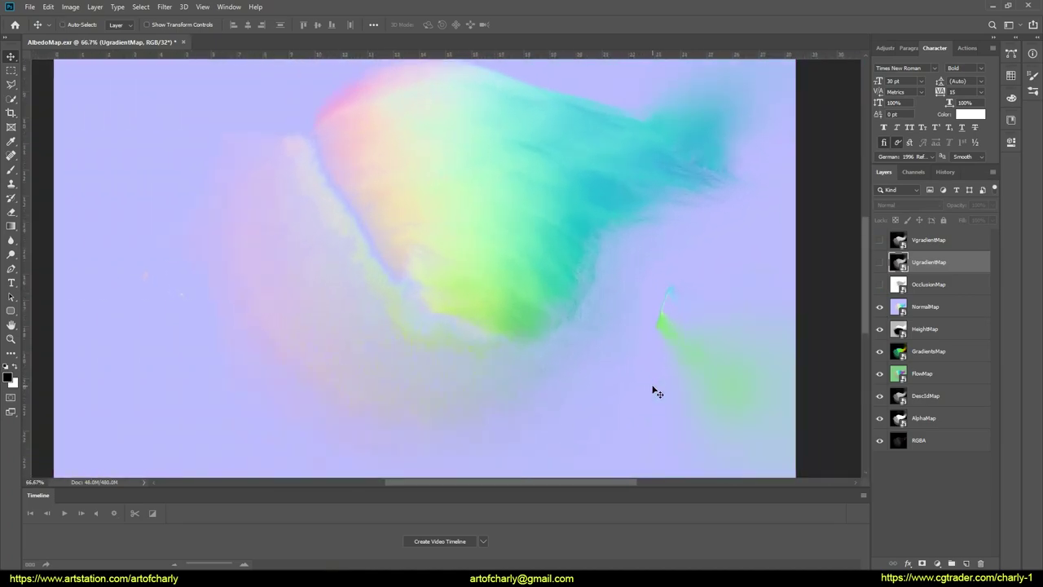
# - Hide the NormalMap, HeightMap, GradientsMap, FlowMap, DescIdMap and AlphaMap layers in turn, leaving RGBA visible
pyautogui.click(880, 307)
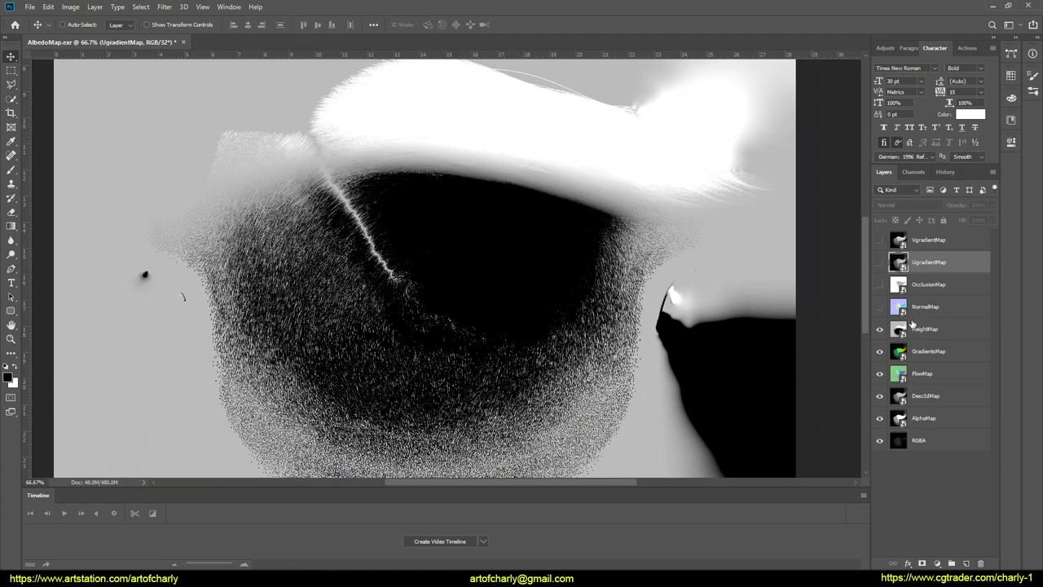
pyautogui.click(881, 329)
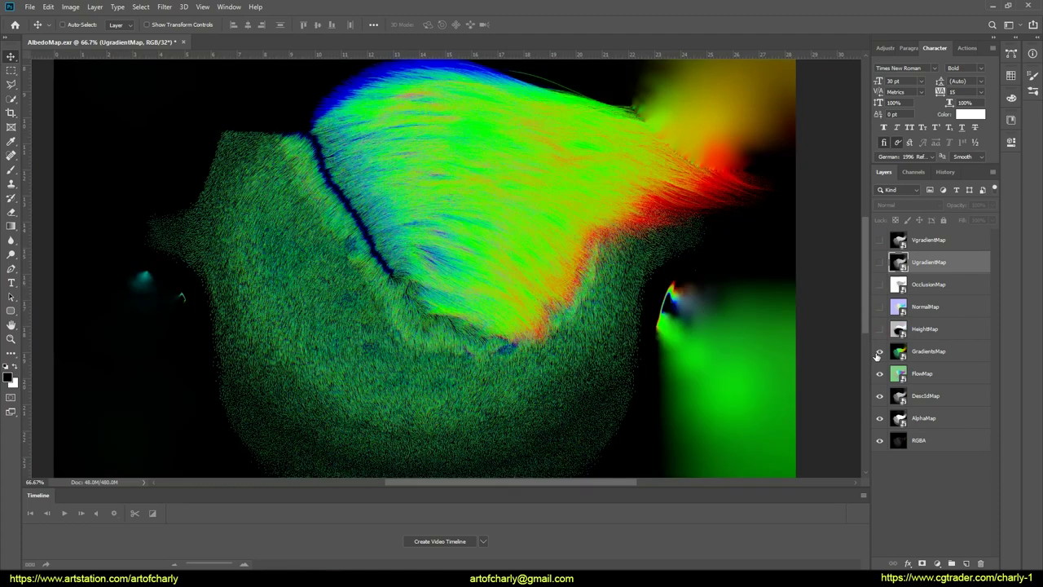
pyautogui.keyDown('alt'); pyautogui.scroll(2, 482, 281); pyautogui.keyUp('alt')
pyautogui.keyDown('alt'); pyautogui.scroll(3, 482, 281); pyautogui.keyUp('alt')
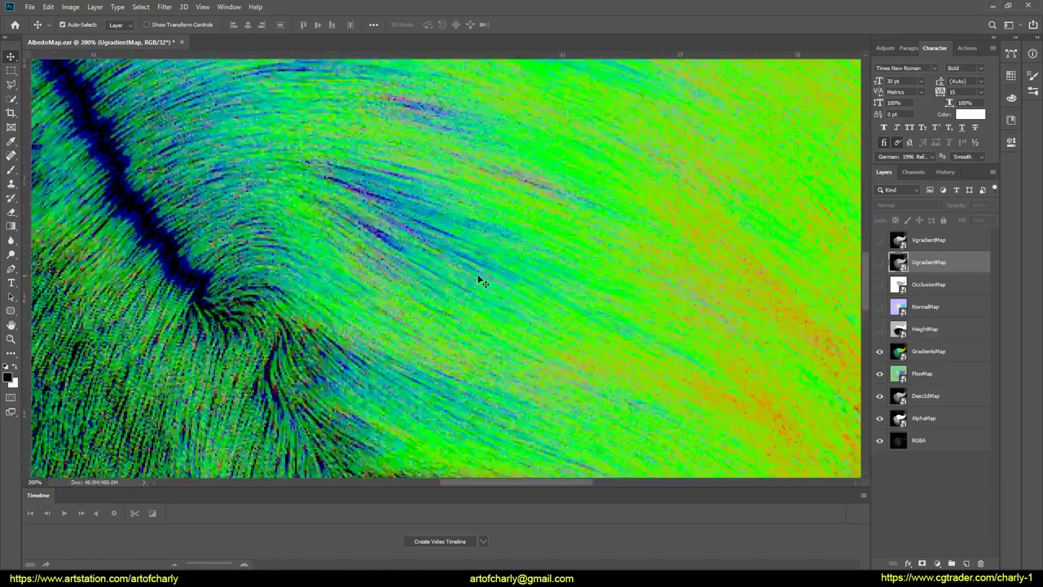
pyautogui.keyDown('alt'); pyautogui.scroll(-2, 482, 281); pyautogui.keyUp('alt')
pyautogui.keyDown('alt'); pyautogui.scroll(-2, 482, 281); pyautogui.keyUp('alt')
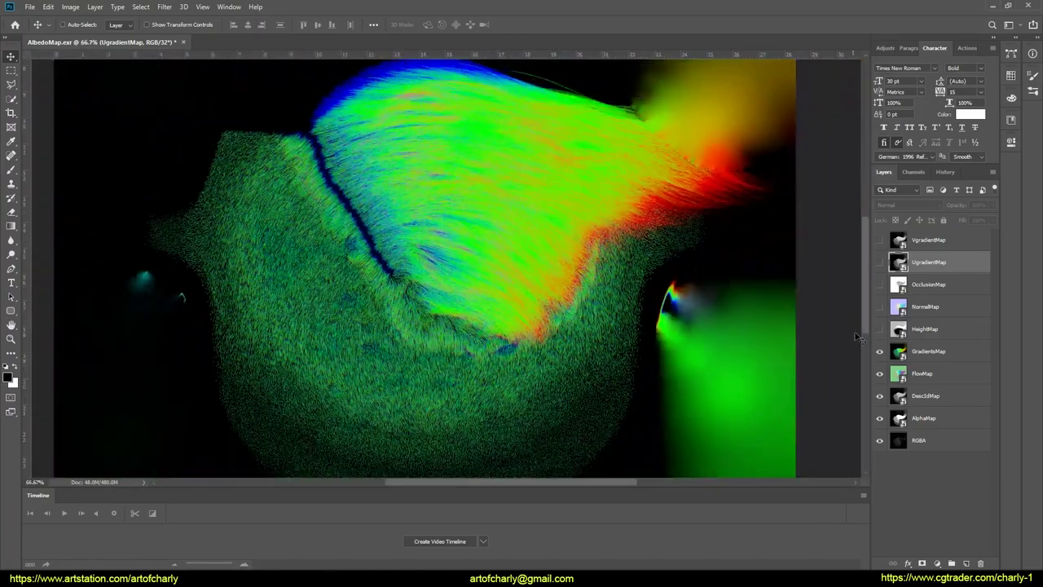
pyautogui.click(880, 351)
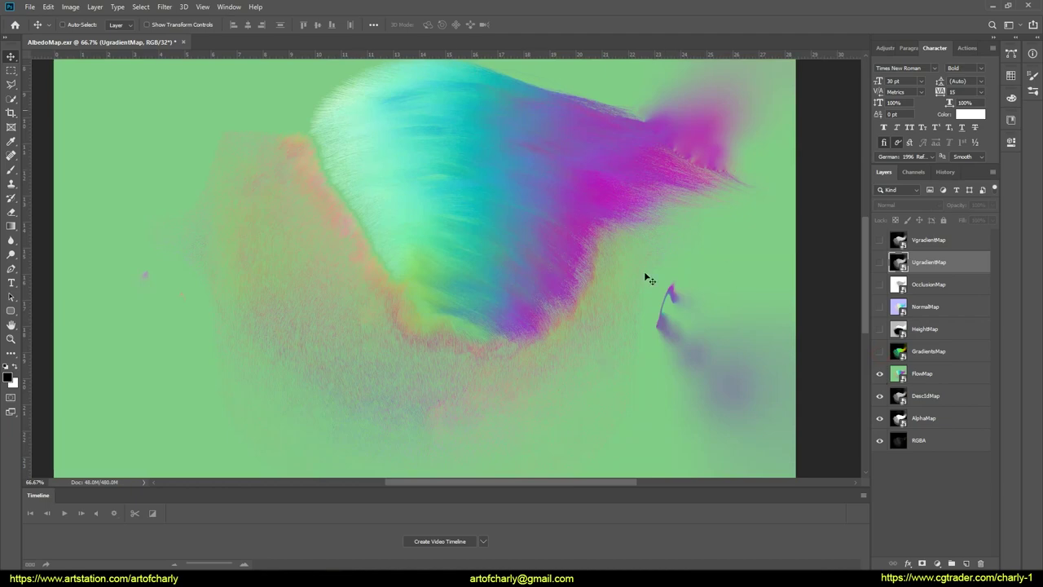
pyautogui.click(880, 377)
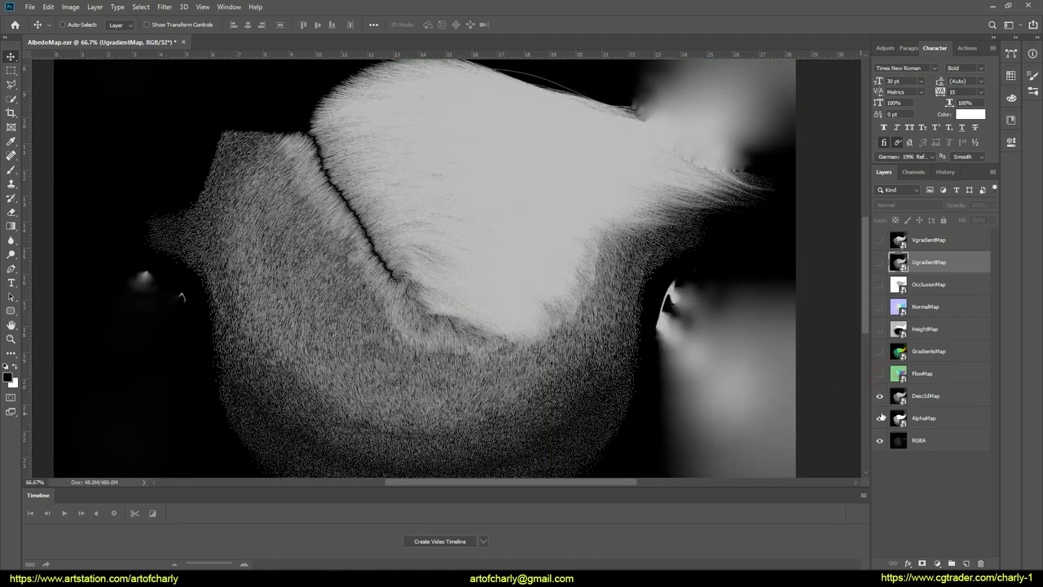
pyautogui.click(878, 400)
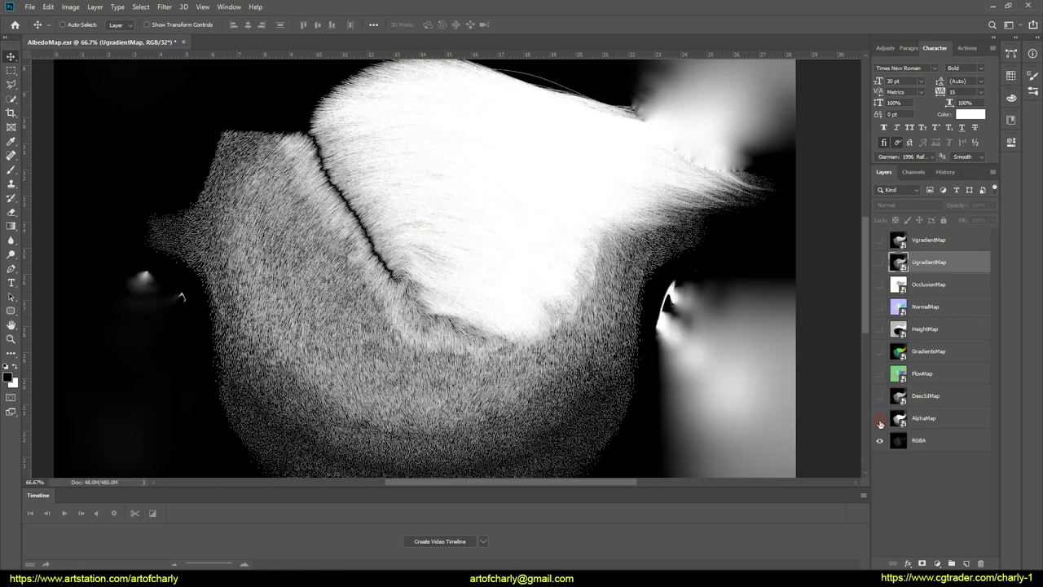
pyautogui.click(880, 420)
pyautogui.click(880, 442)
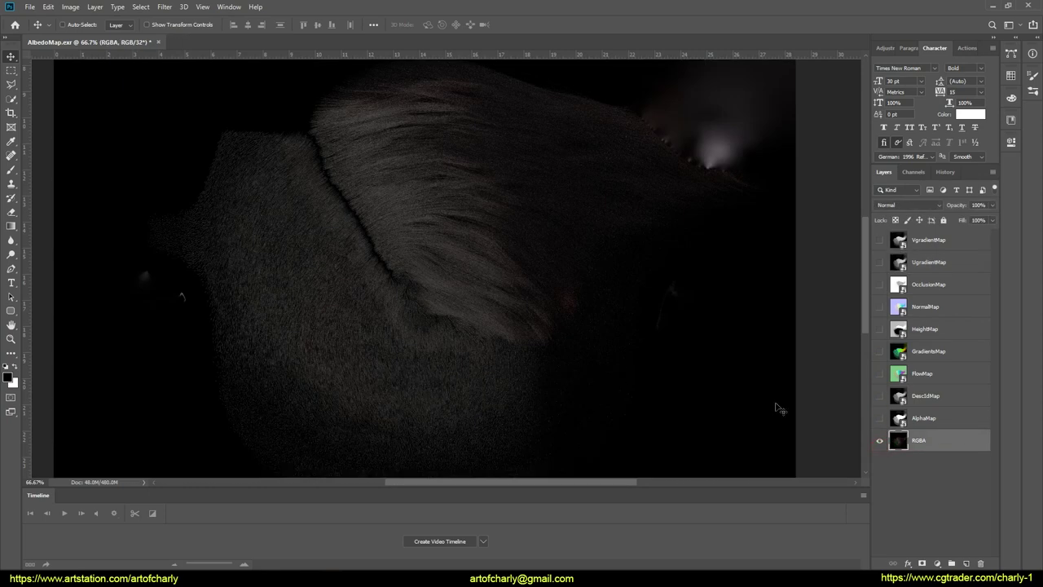
pyautogui.keyDown('alt'); pyautogui.scroll(2, 394, 200); pyautogui.keyUp('alt')
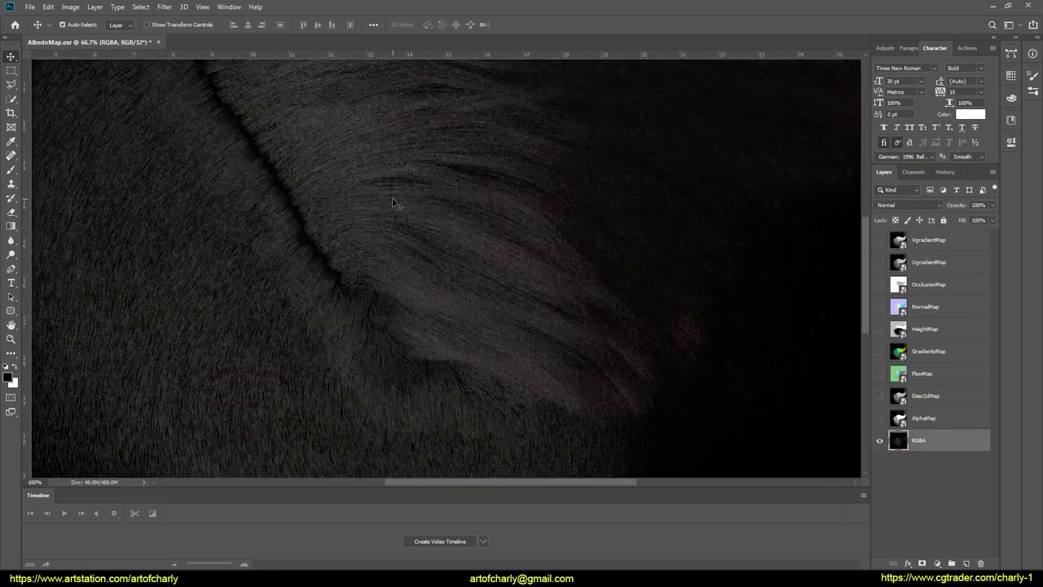
pyautogui.keyDown('alt'); pyautogui.scroll(-2, 395, 202); pyautogui.keyUp('alt')
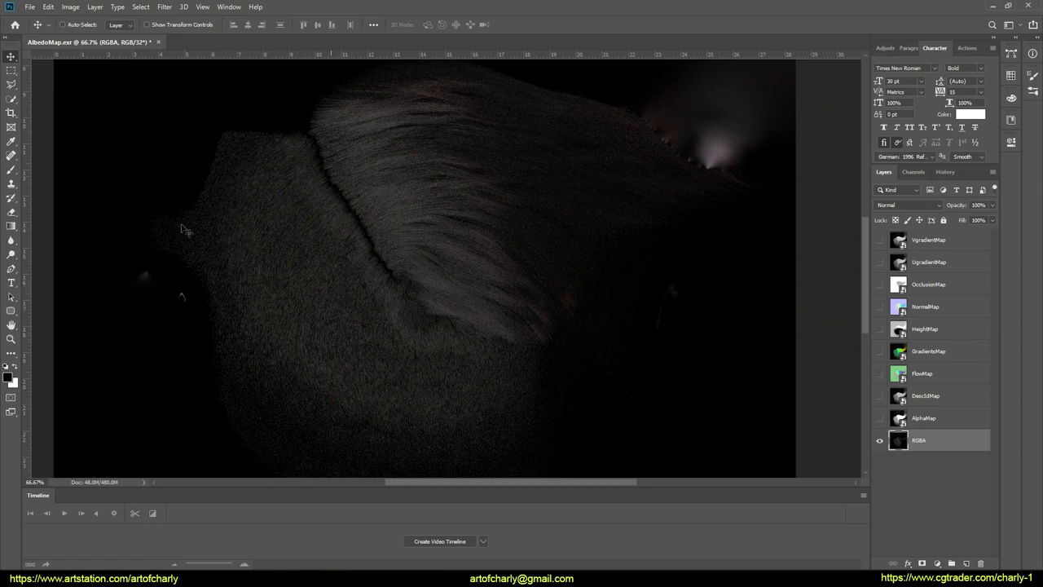
pyautogui.hotkey('ctrl', '+')
pyautogui.hotkey('ctrl', '+')
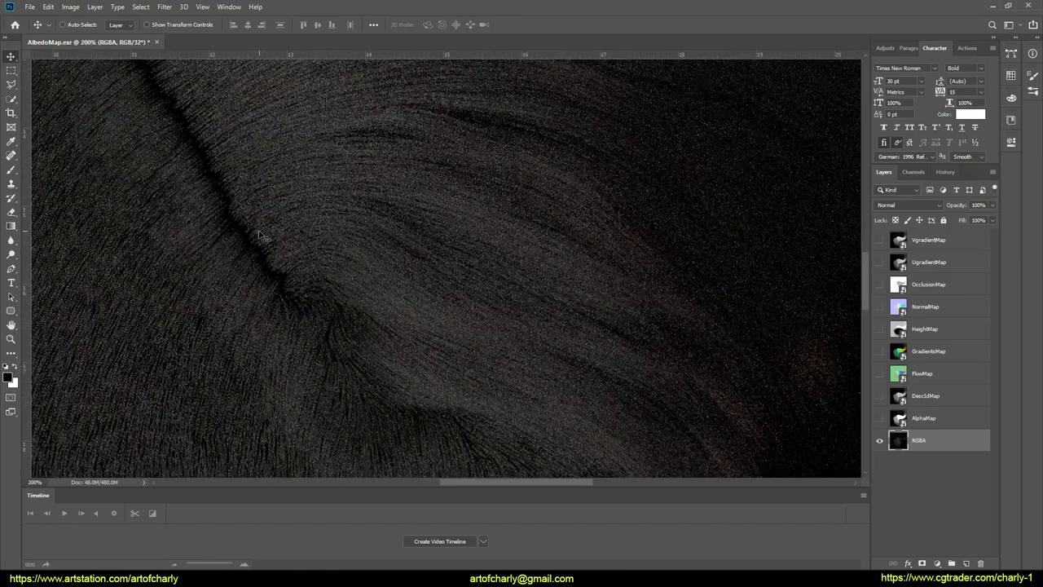
pyautogui.moveTo(292, 237)
pyautogui.mouseDown()
pyautogui.moveTo(496, 279)
pyautogui.moveTo(525, 338)
pyautogui.mouseUp()
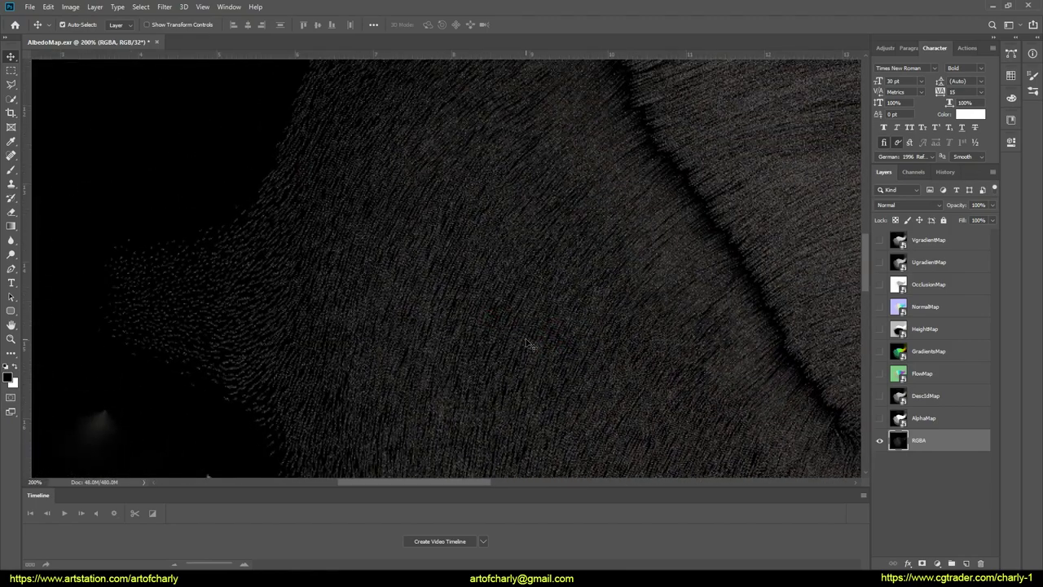
pyautogui.hotkey('ctrl', '-')
pyautogui.hotkey('ctrl', '-')
pyautogui.hotkey('ctrl', '-')
pyautogui.hotkey('ctrl', '-')
pyautogui.hotkey('ctrl', '-')
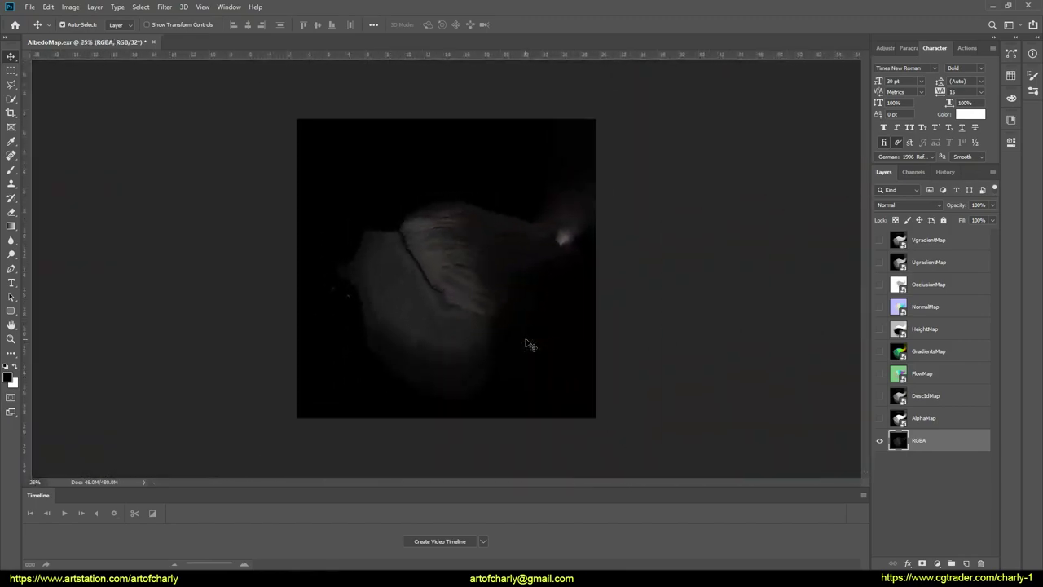
pyautogui.hotkey('ctrl', '+')
pyautogui.hotkey('ctrl', '+')
pyautogui.hotkey('ctrl', '+')
pyautogui.hotkey('ctrl', '+')
pyautogui.hotkey('ctrl', '-')
pyautogui.hotkey('ctrl', '-')
pyautogui.hotkey('ctrl', '-')
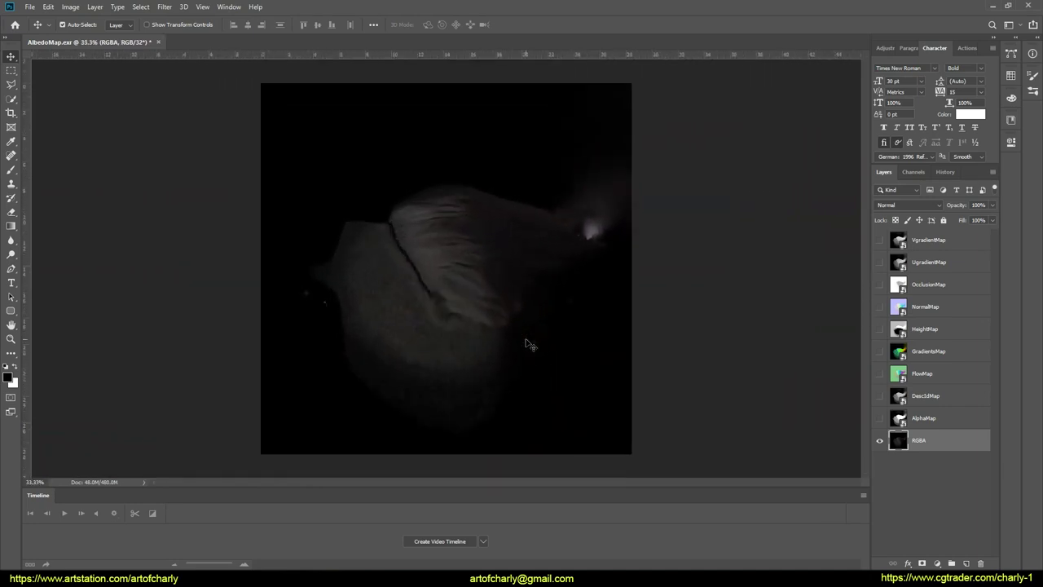
pyautogui.hotkey('ctrl', '+')
pyautogui.hotkey('ctrl', '-')
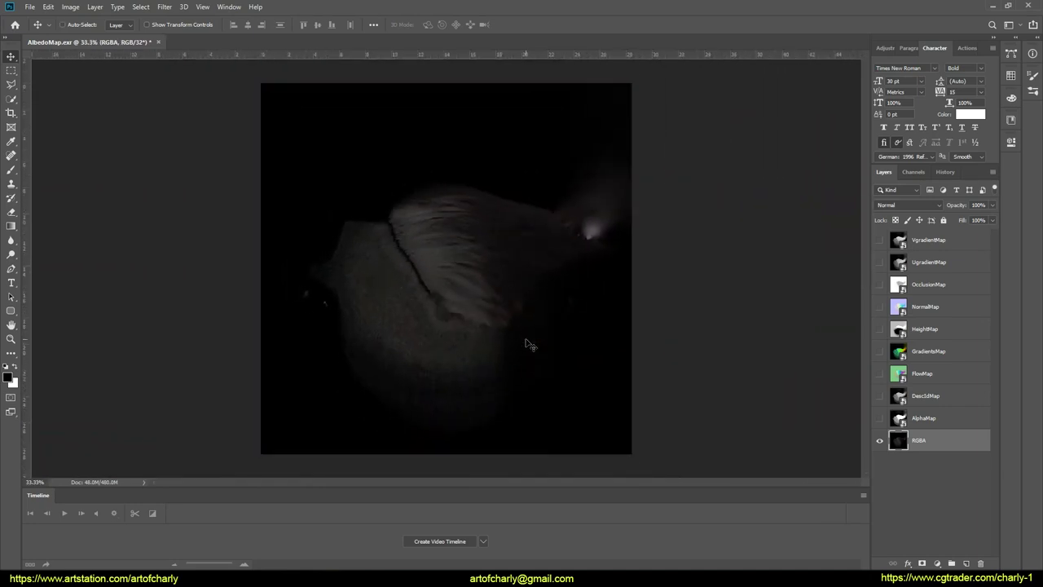